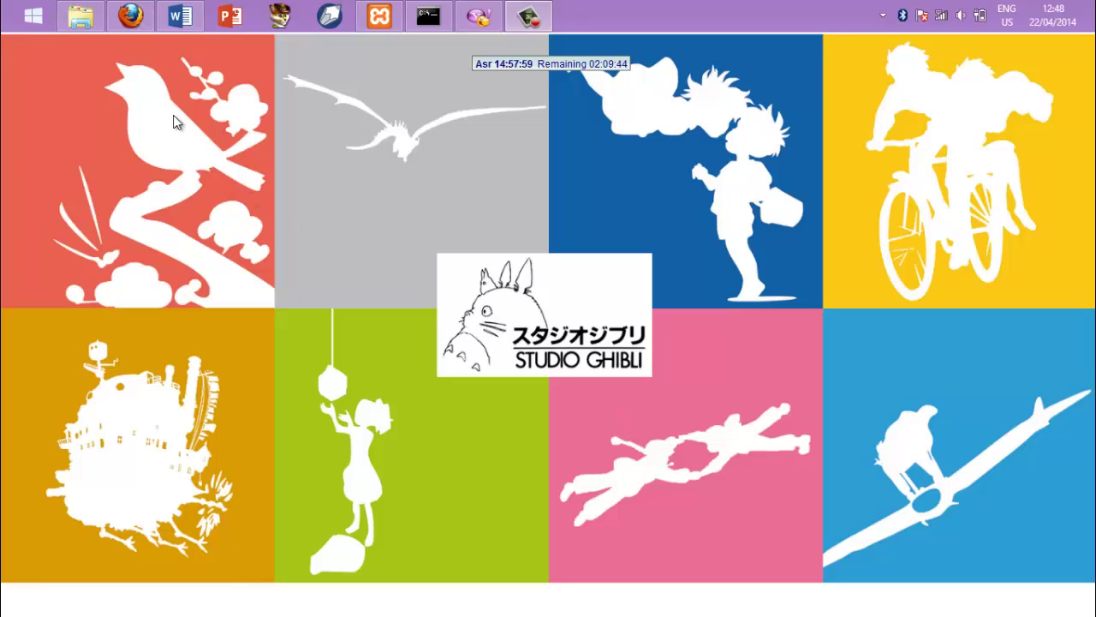
# Bring the Firefox window with the PHP Point Of Sale demo login page forward and reload it
pyautogui.click(133, 23)
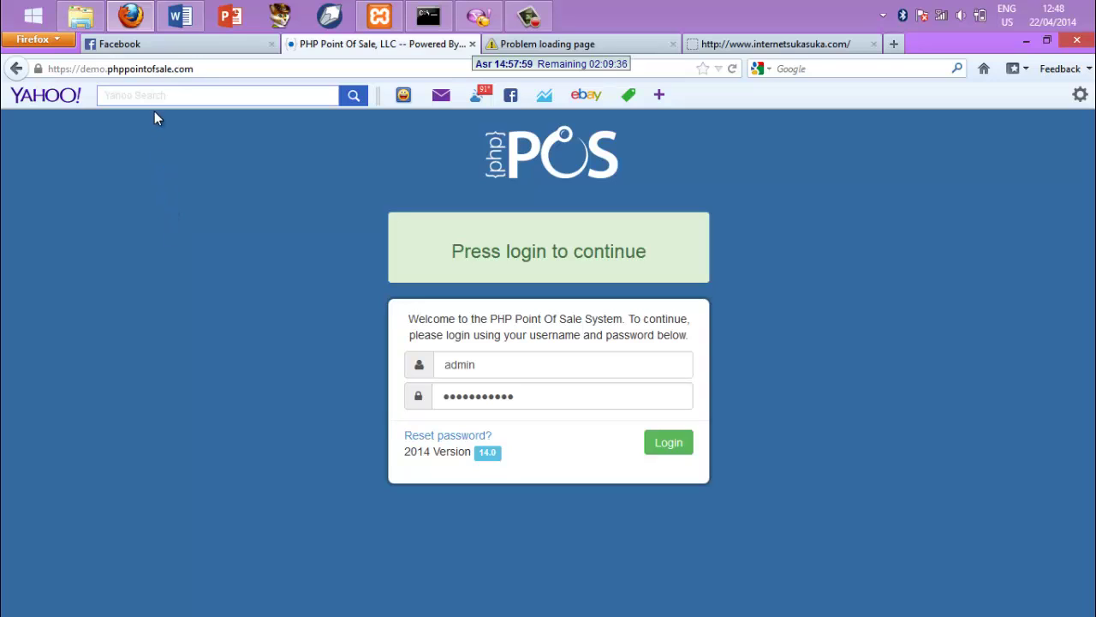
pyautogui.doubleClick(144, 68)
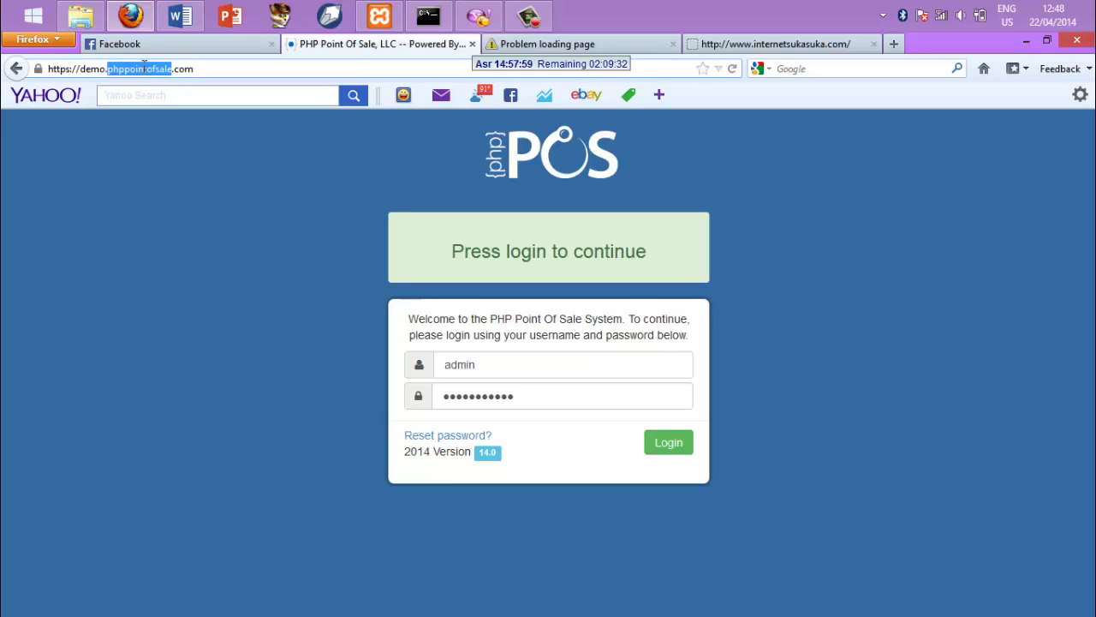
pyautogui.tripleClick(144, 68)
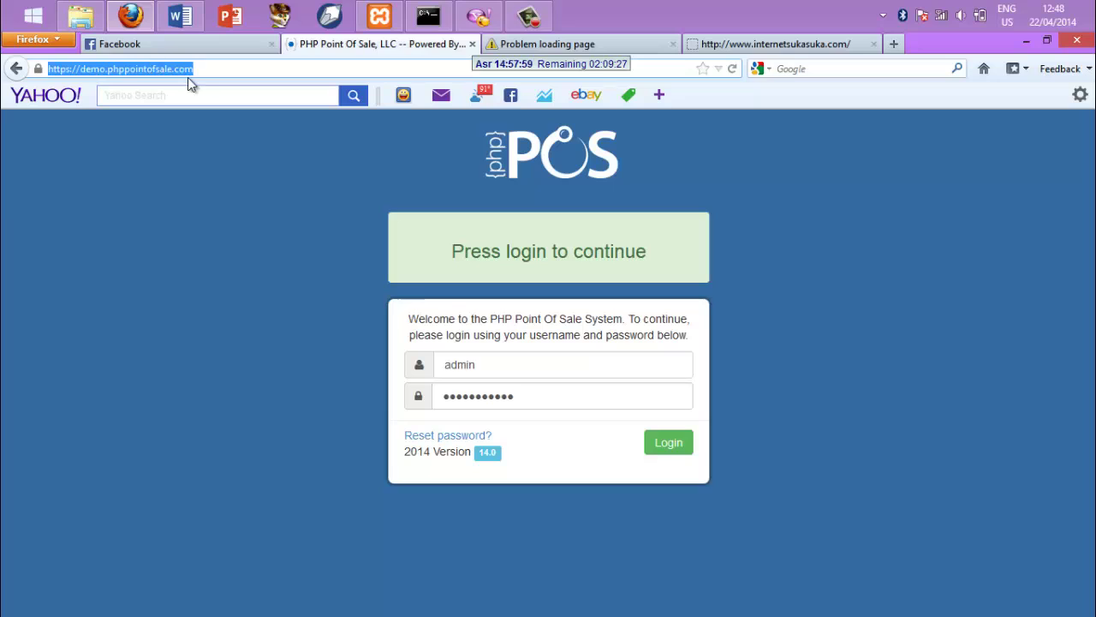
pyautogui.press('Return')
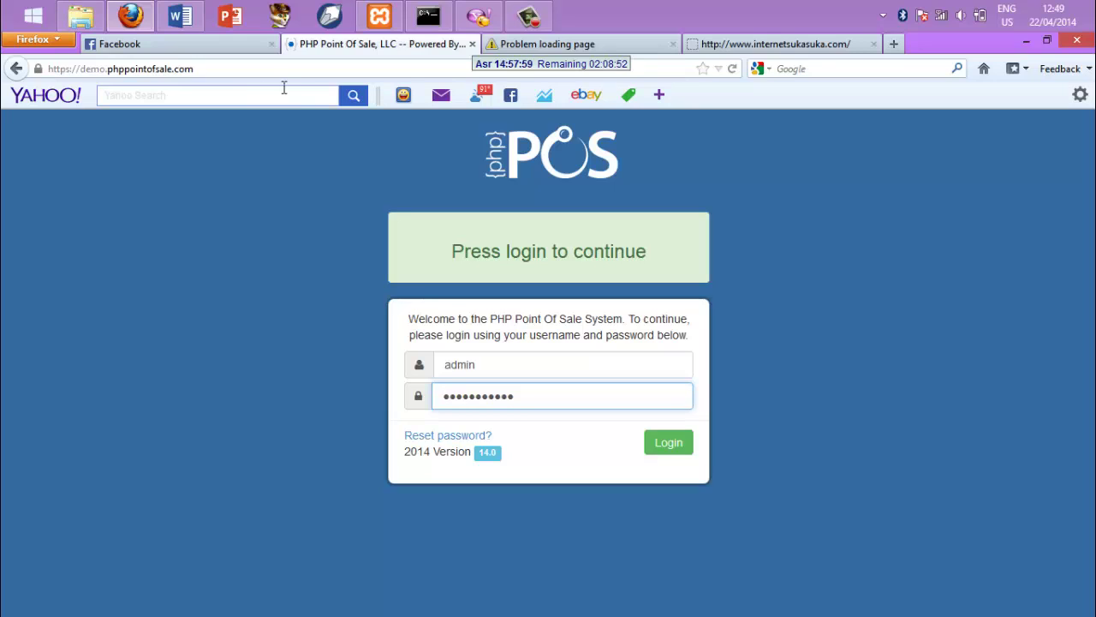
# Log in to the demo with the prefilled credentials to reach the Dashboard
pyautogui.click(664, 445)
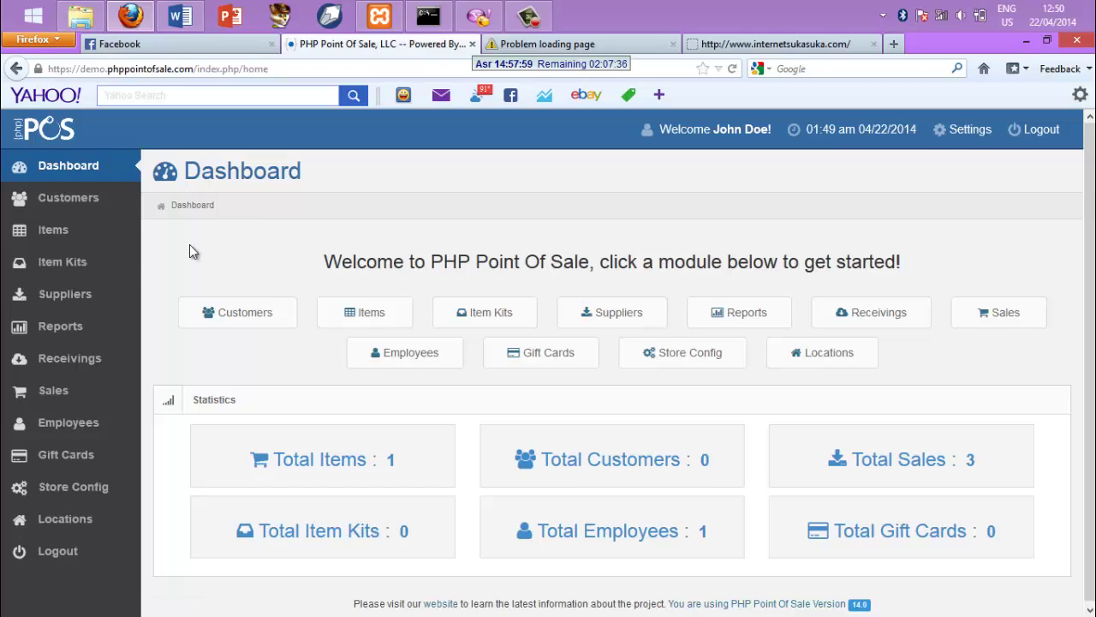
# Go to Customers and start a New Customer record
pyautogui.click(78, 205)
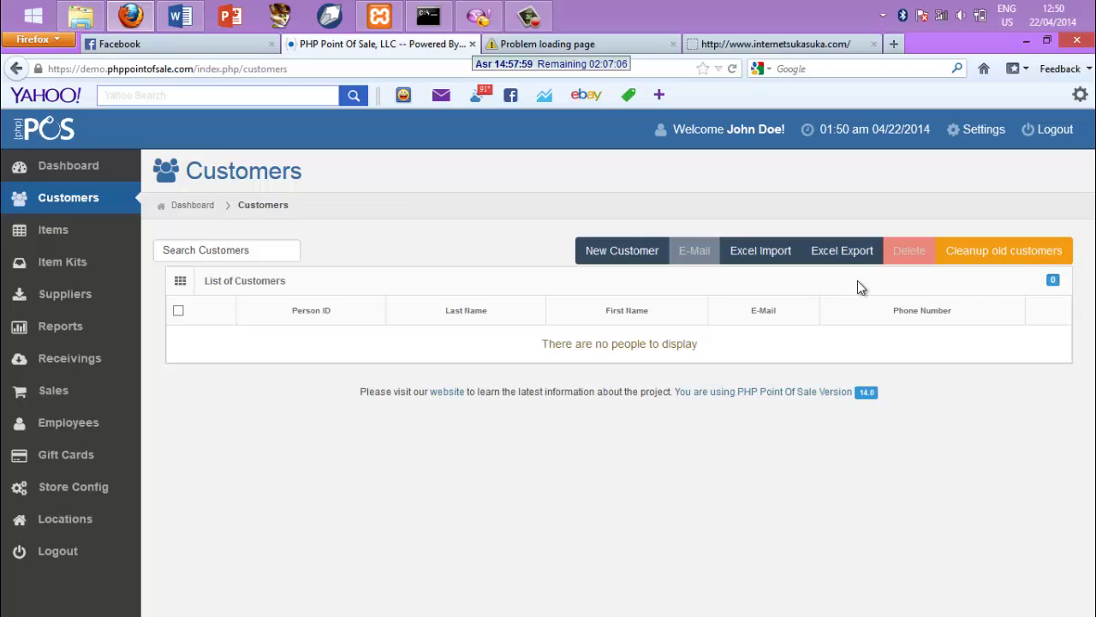
pyautogui.click(624, 263)
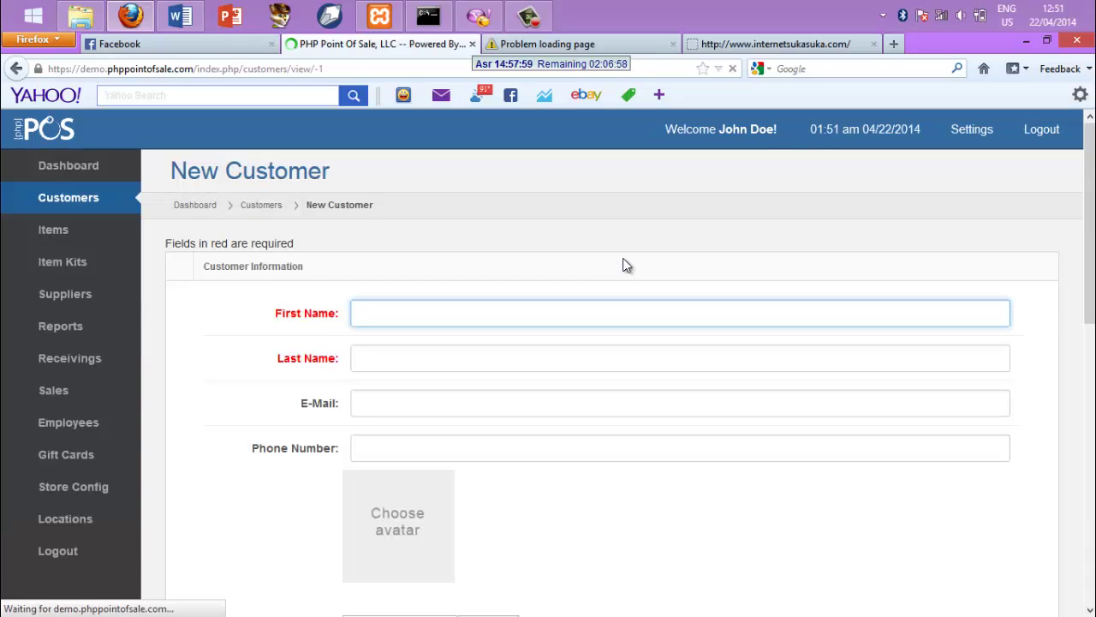
# Enter the customer's first and last name, correcting the mistyped first name
pyautogui.click(428, 312)
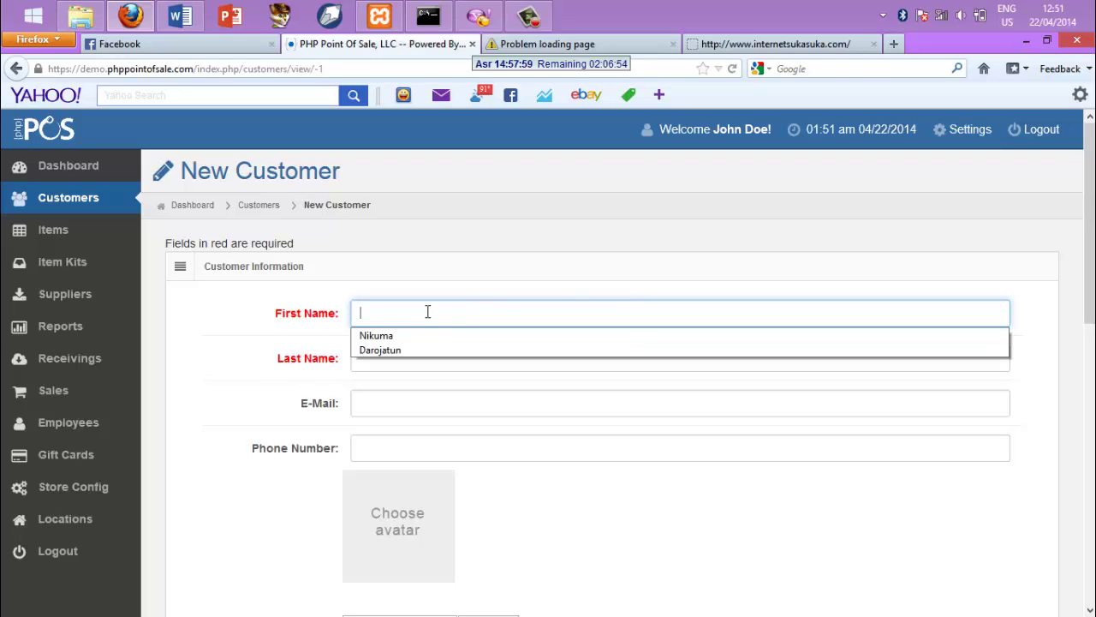
pyautogui.click(428, 312)
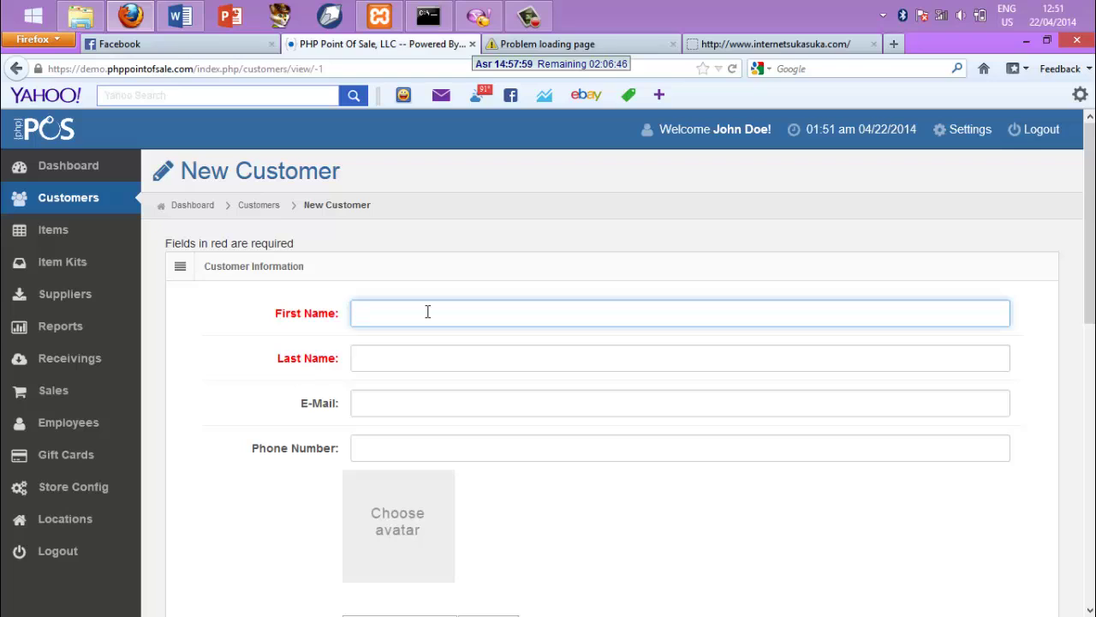
pyautogui.write('fitri')
pyautogui.click(386, 355)
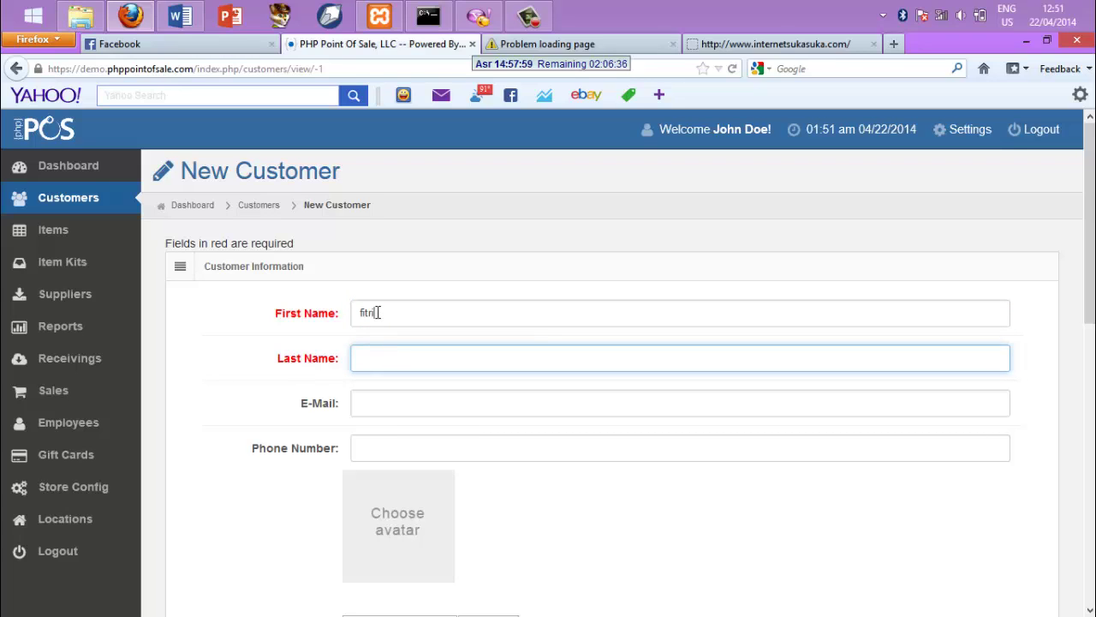
pyautogui.click(378, 313)
pyautogui.press('BackSpace')
pyautogui.press('BackSpace')
pyautogui.press('BackSpace')
pyautogui.press('BackSpace')
pyautogui.press('BackSpace')
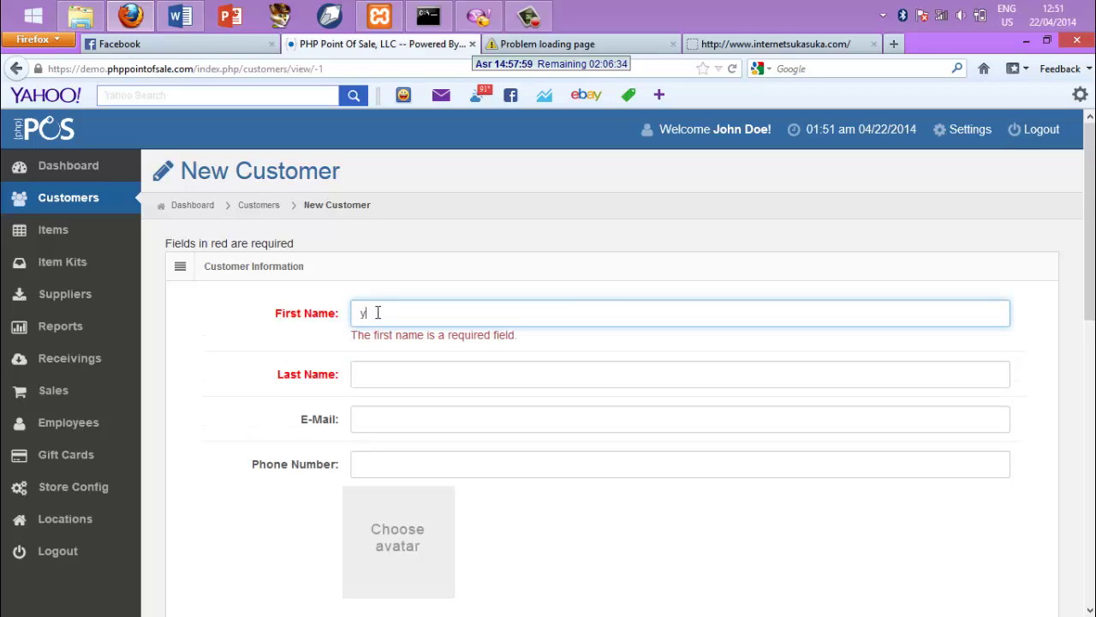
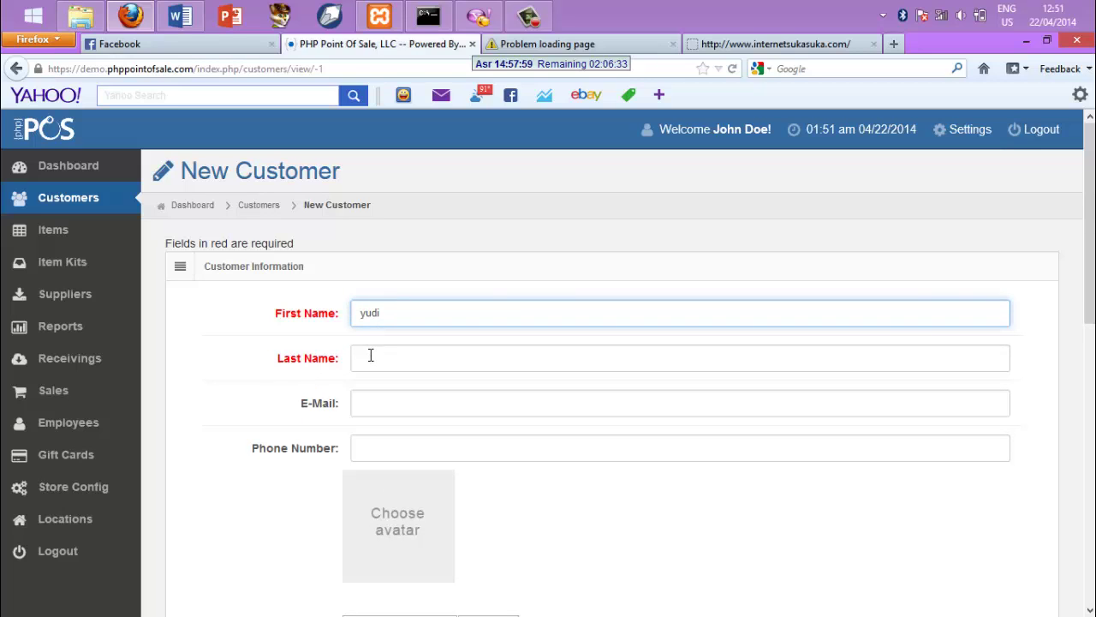
pyautogui.click(371, 355)
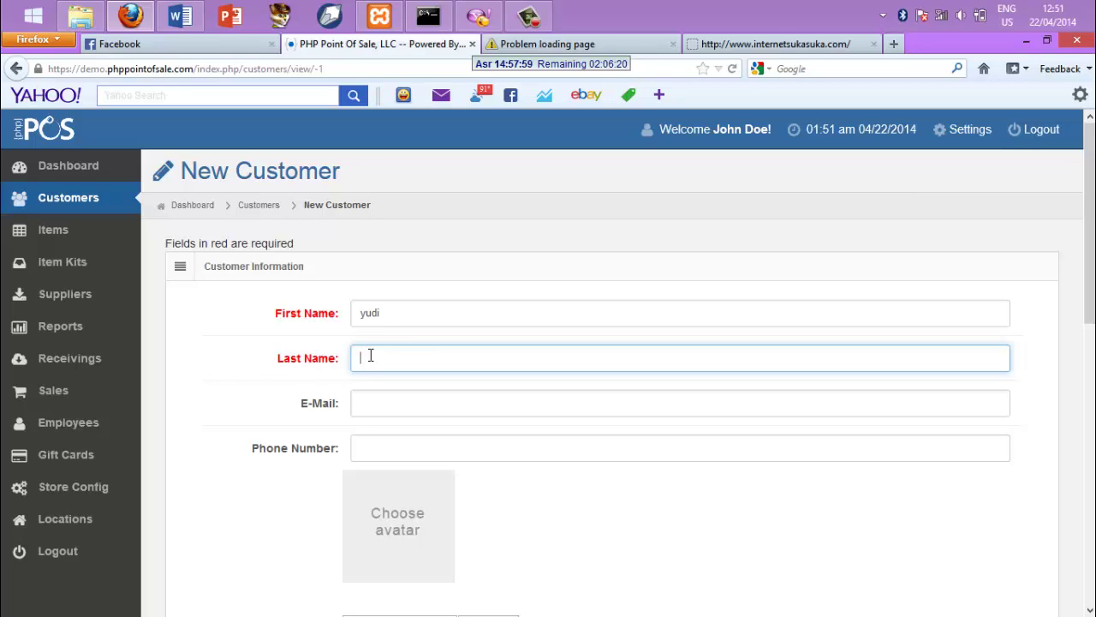
# Fill in the customer's e-mail address and phone number
pyautogui.click(372, 404)
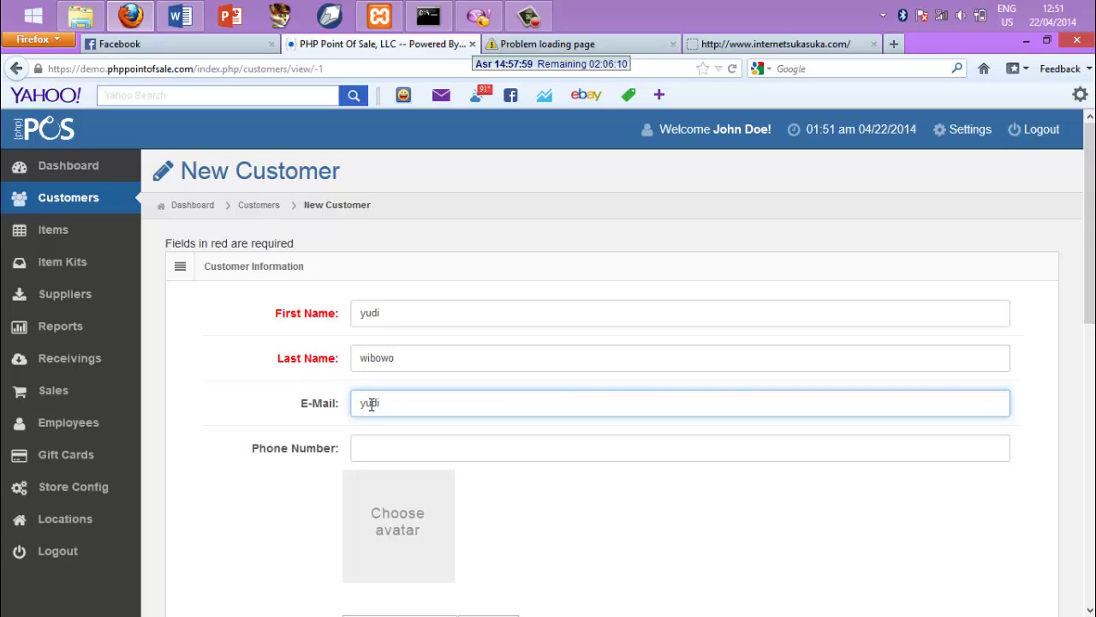
pyautogui.click(380, 455)
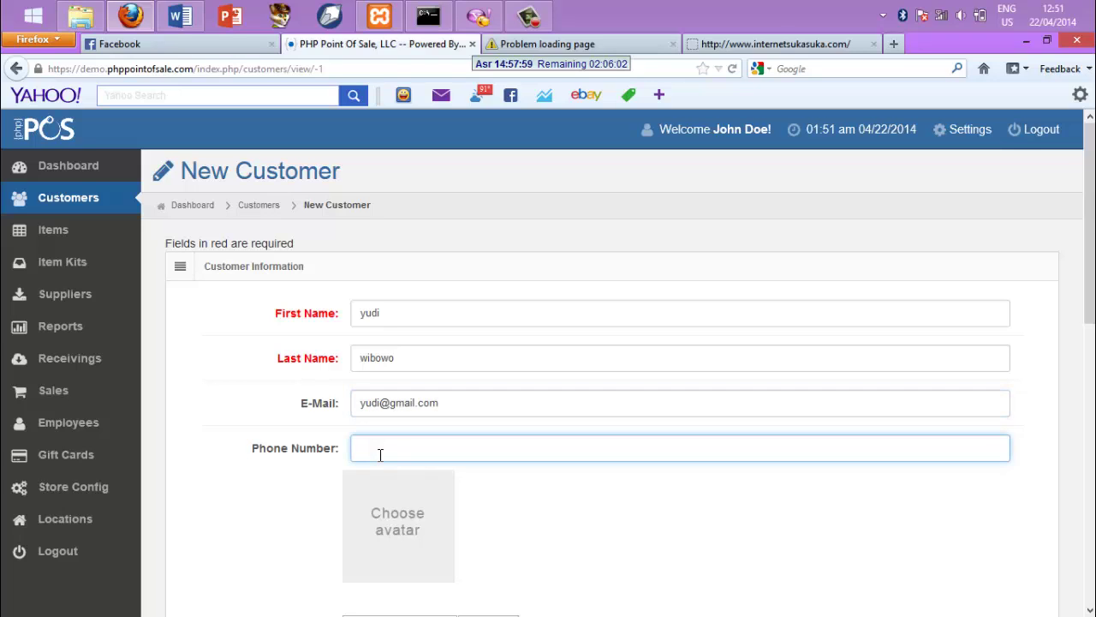
# Enter the customer's street address in Address 1 and the city
pyautogui.scroll(-4, 631, 382)
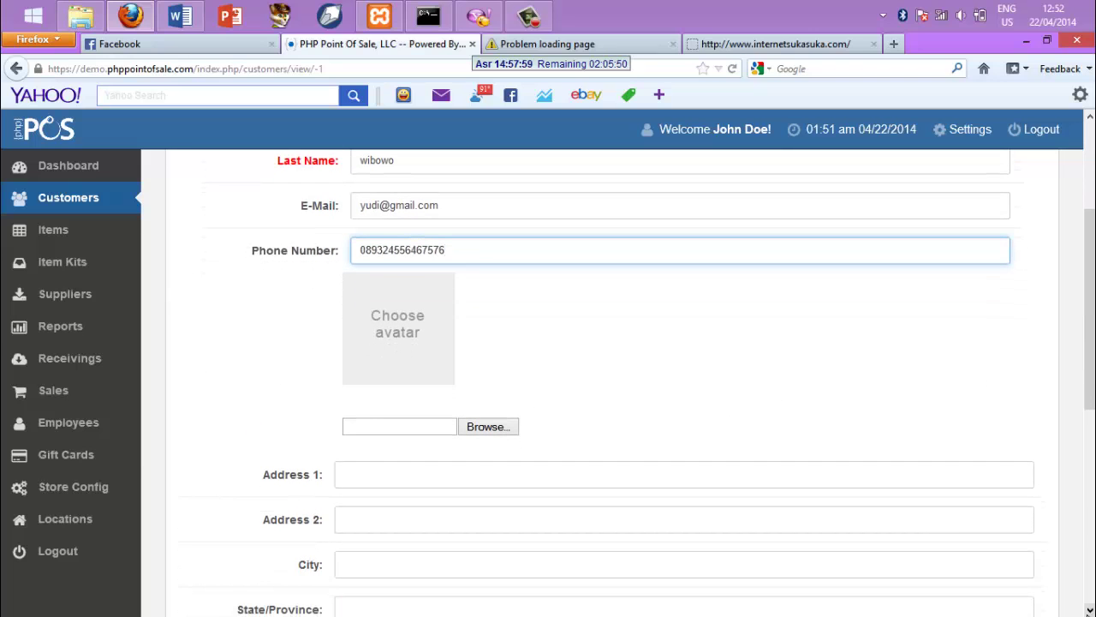
pyautogui.scroll(-3, 650, 383)
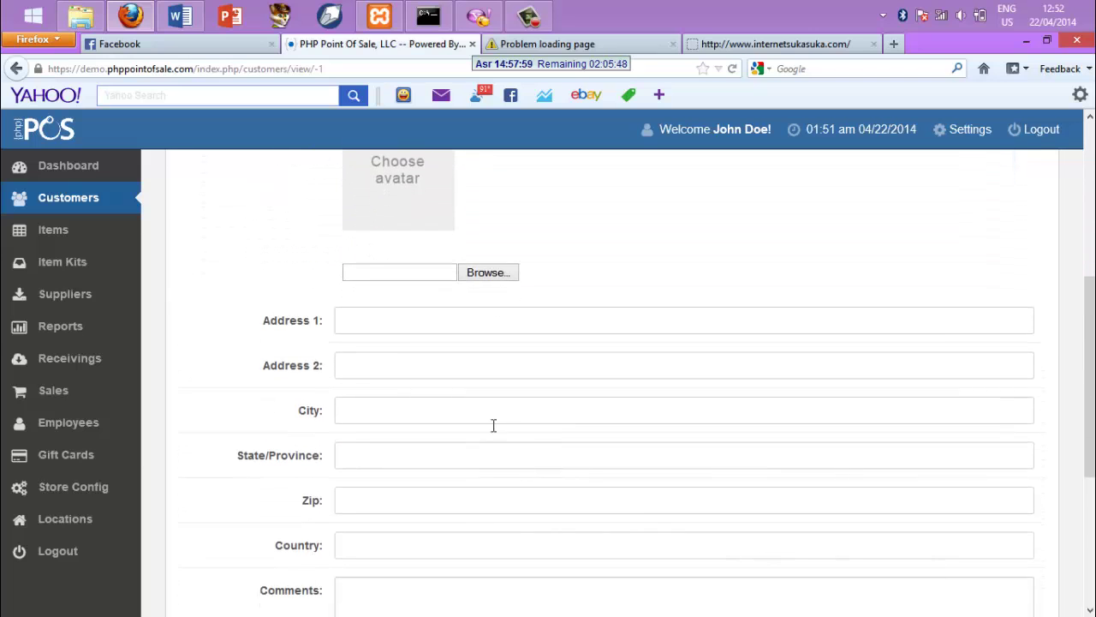
pyautogui.click(426, 321)
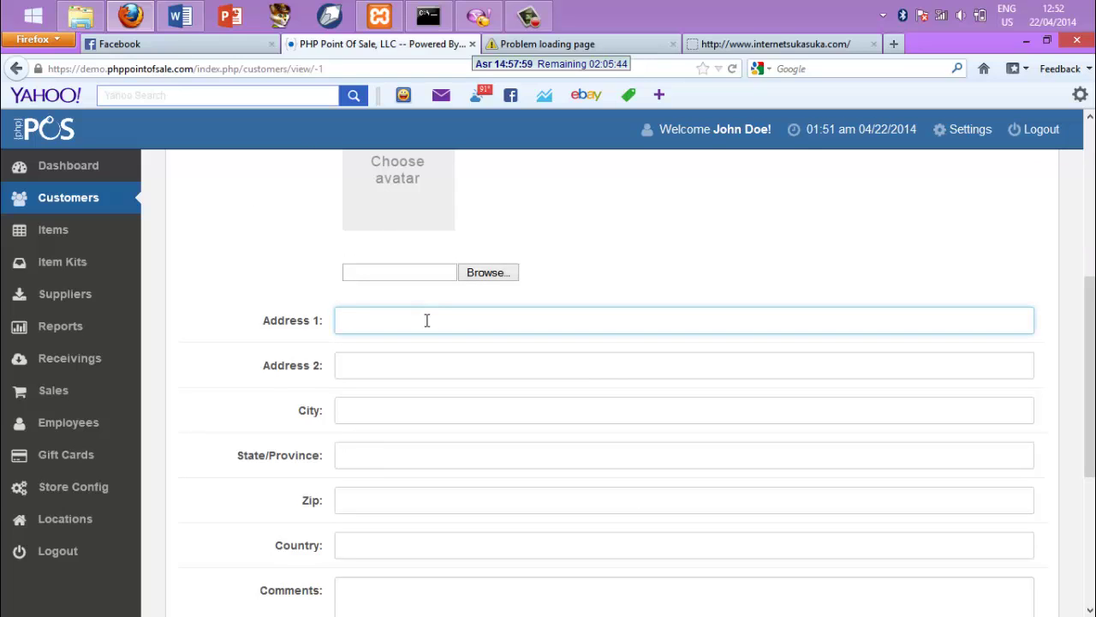
pyautogui.write('jl.bvhjbhj')
pyautogui.click(397, 358)
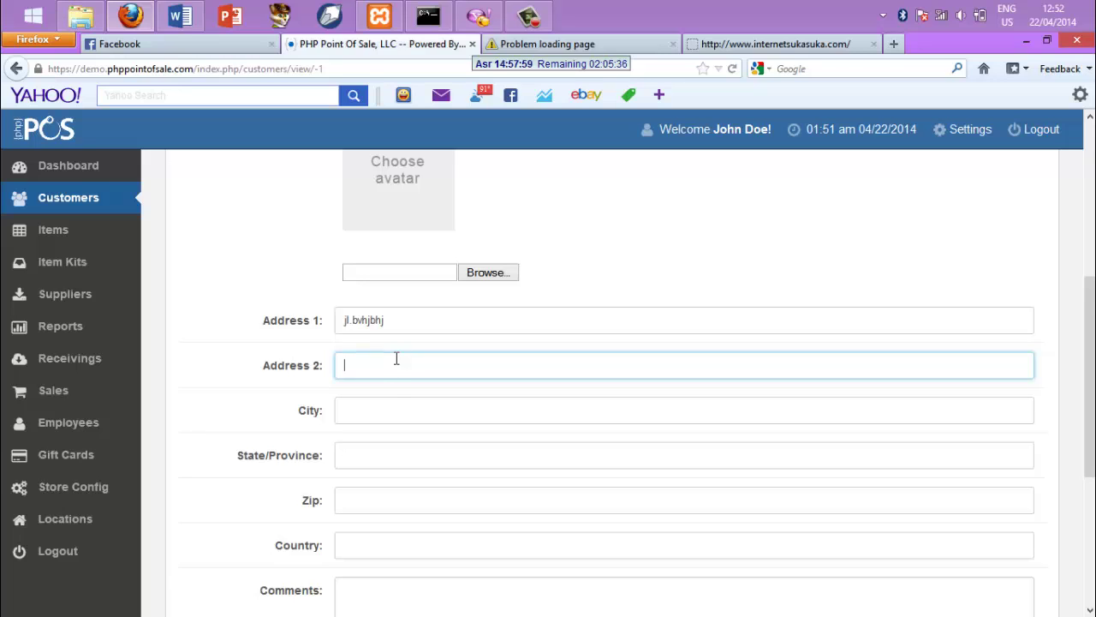
pyautogui.click(364, 403)
pyautogui.write('mala')
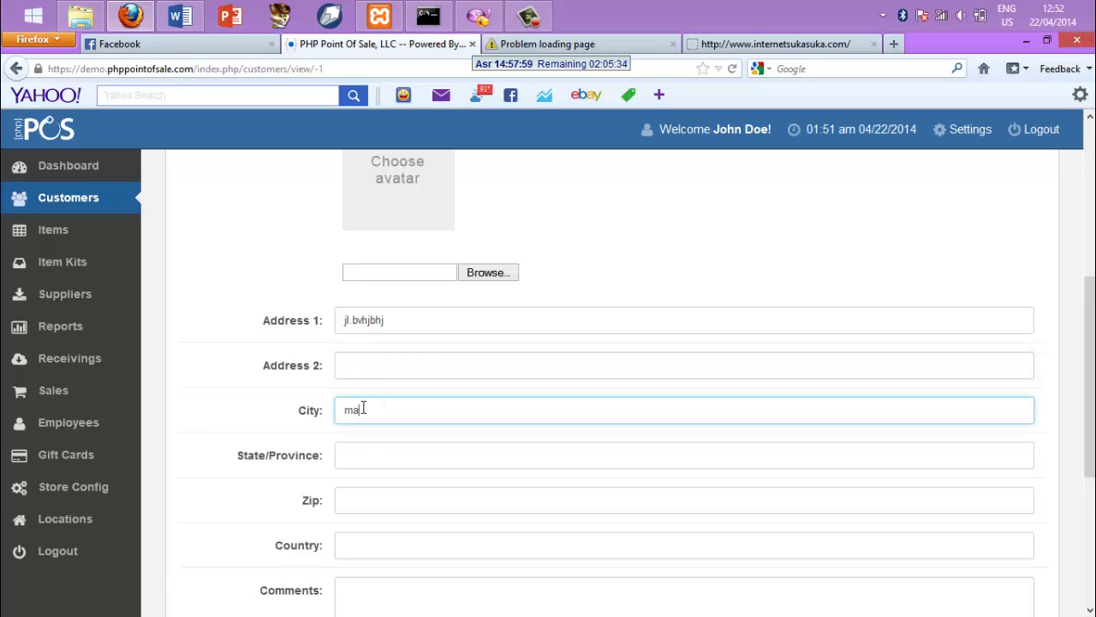
pyautogui.write('ng')
# Fill in the customer's state/province, zip code and country
pyautogui.click(363, 455)
pyautogui.write('jawa')
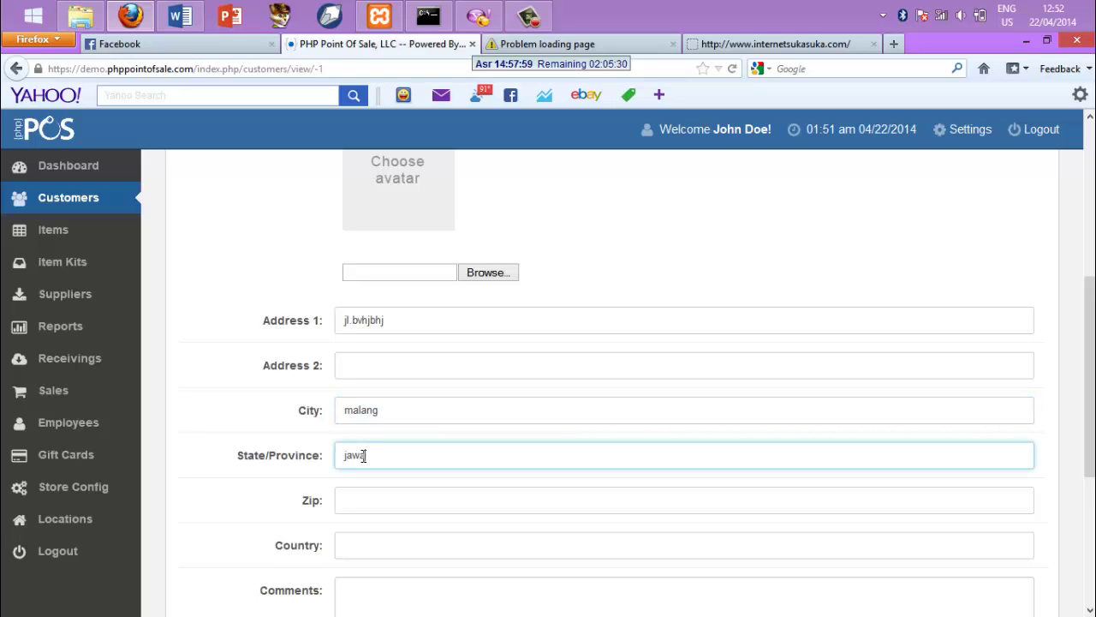
pyautogui.write('timur')
pyautogui.click(371, 500)
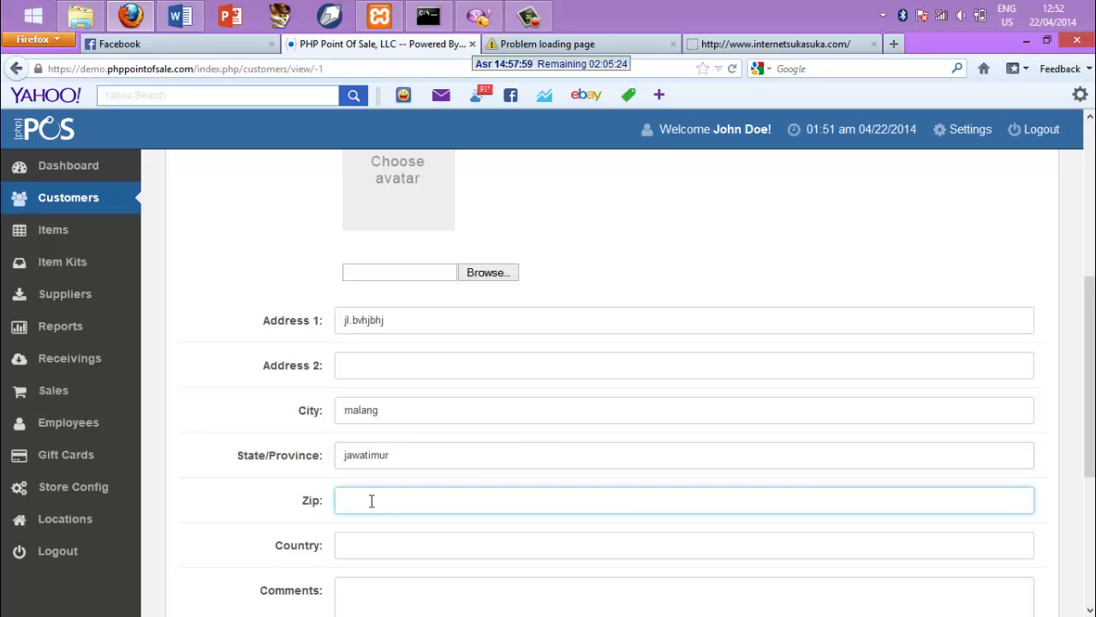
pyautogui.write('63123')
pyautogui.click(373, 546)
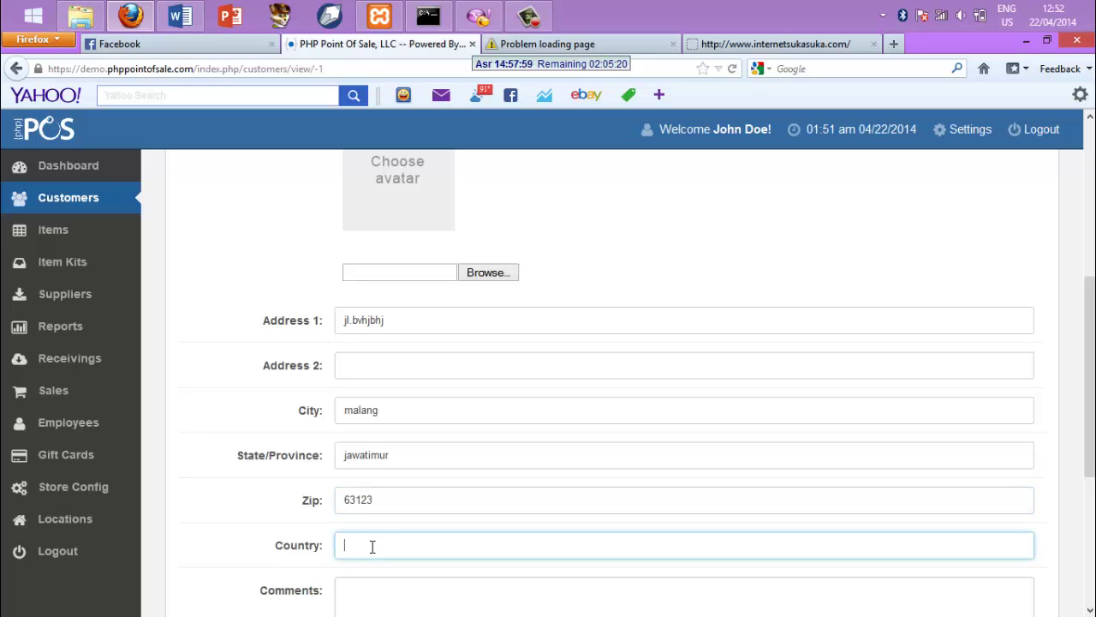
pyautogui.write('indonesia')
pyautogui.moveTo(1095, 616)
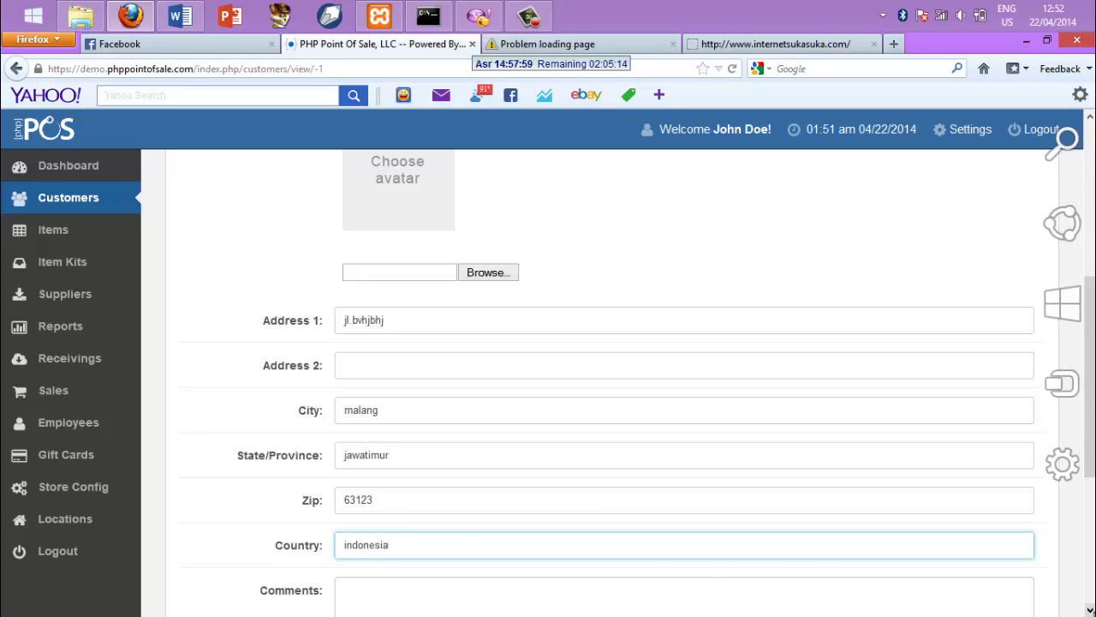
pyautogui.scroll(-5, 613, 382)
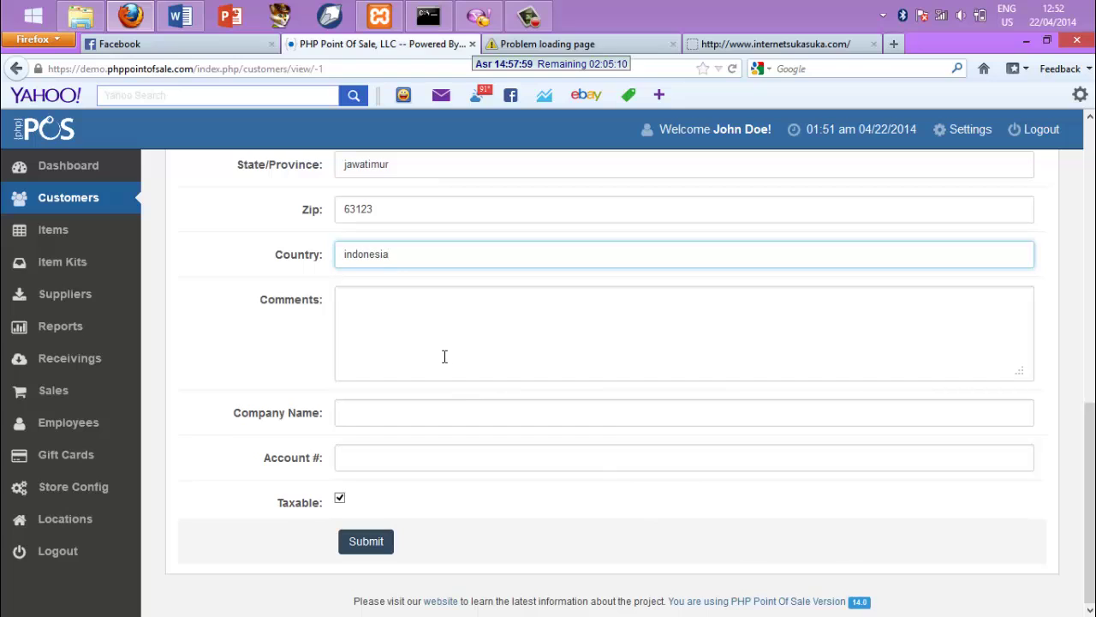
# Set the company name to 'pt.maju' and submit the new customer record
pyautogui.click(422, 329)
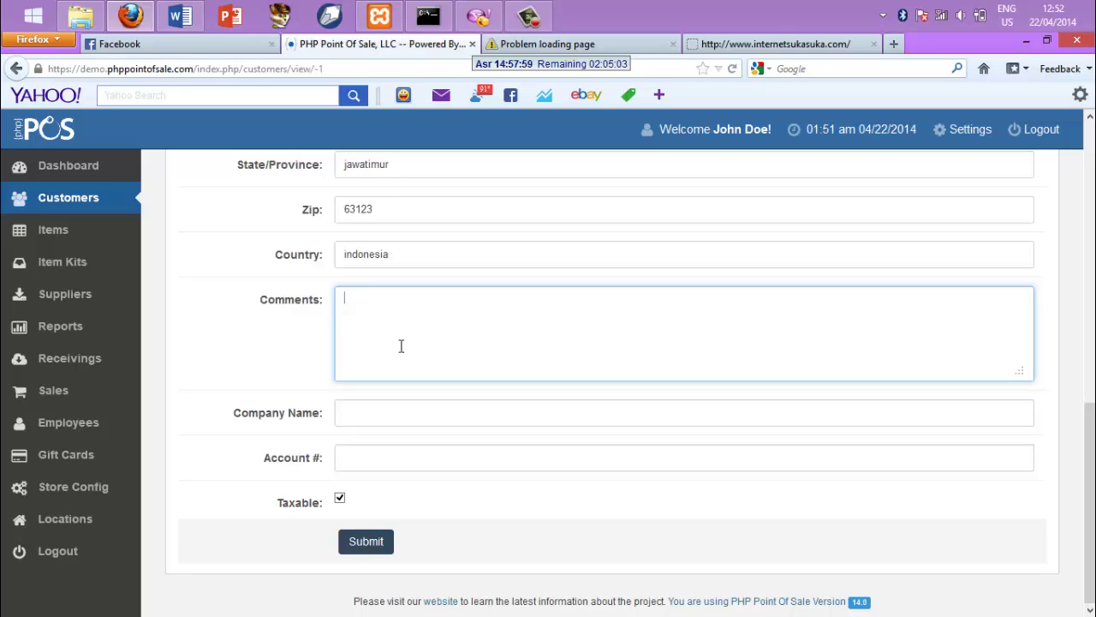
pyautogui.click(372, 411)
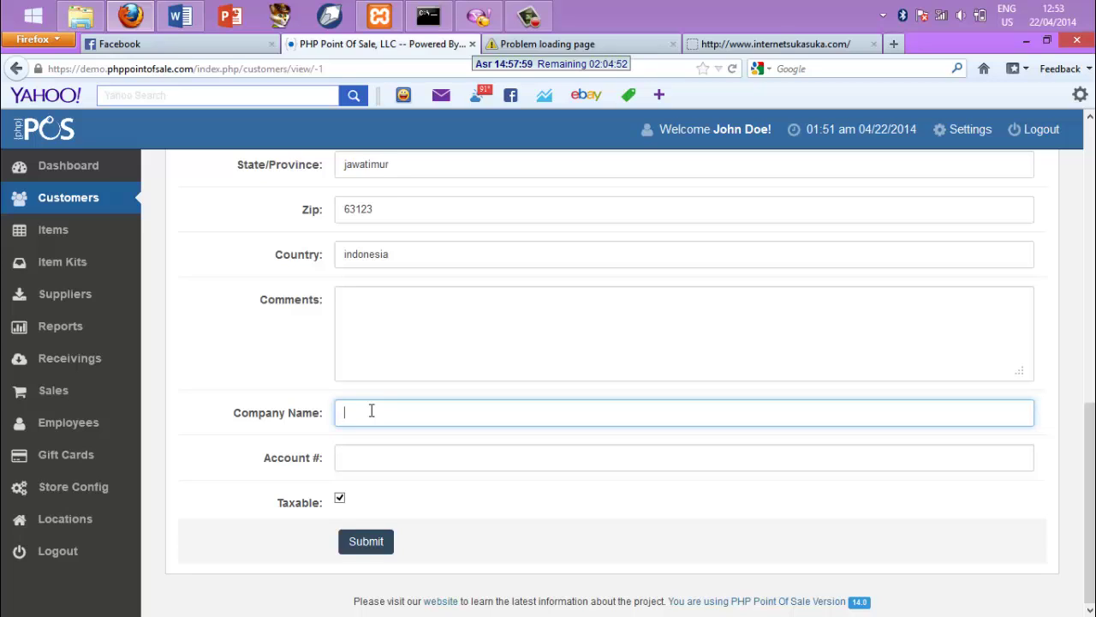
pyautogui.write('pt.maju')
pyautogui.click(378, 456)
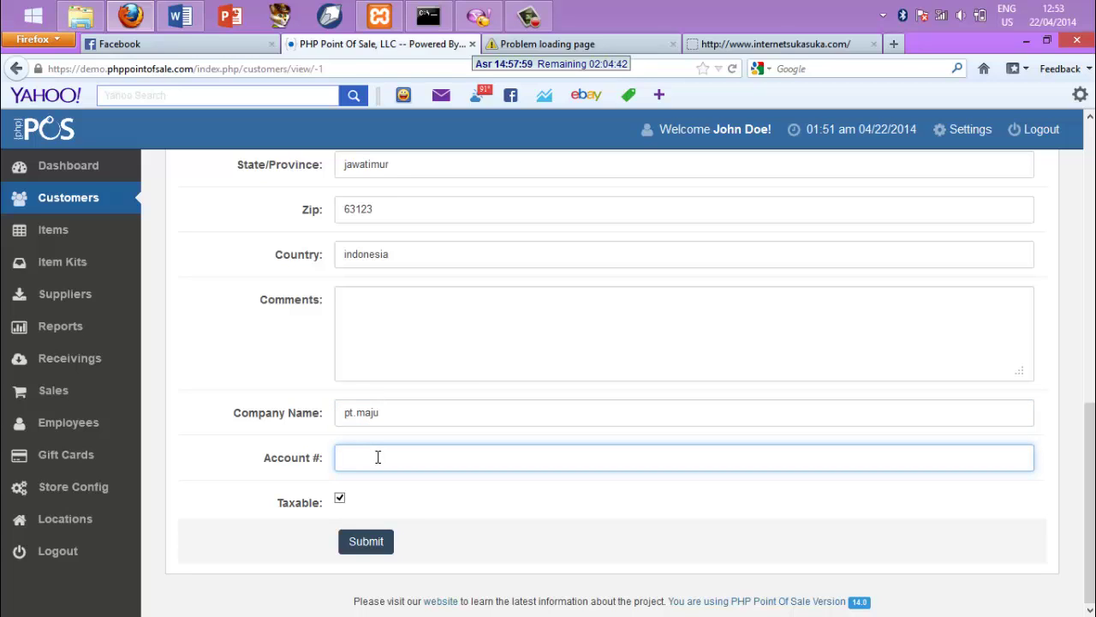
pyautogui.click(368, 541)
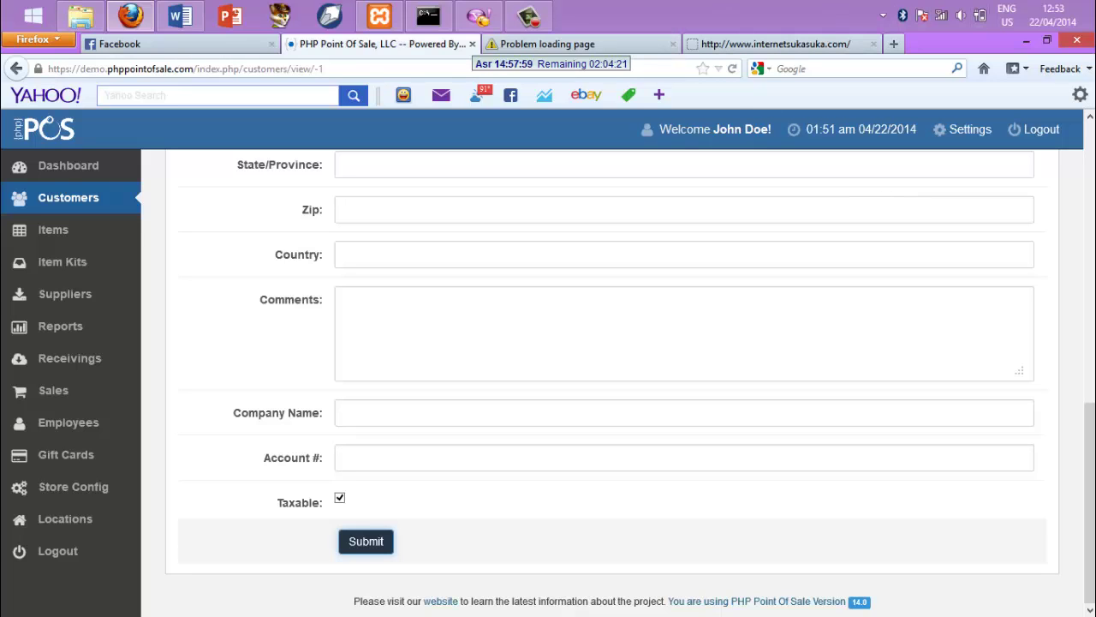
pyautogui.moveTo(1090, 437); pyautogui.dragTo(1090, 152)
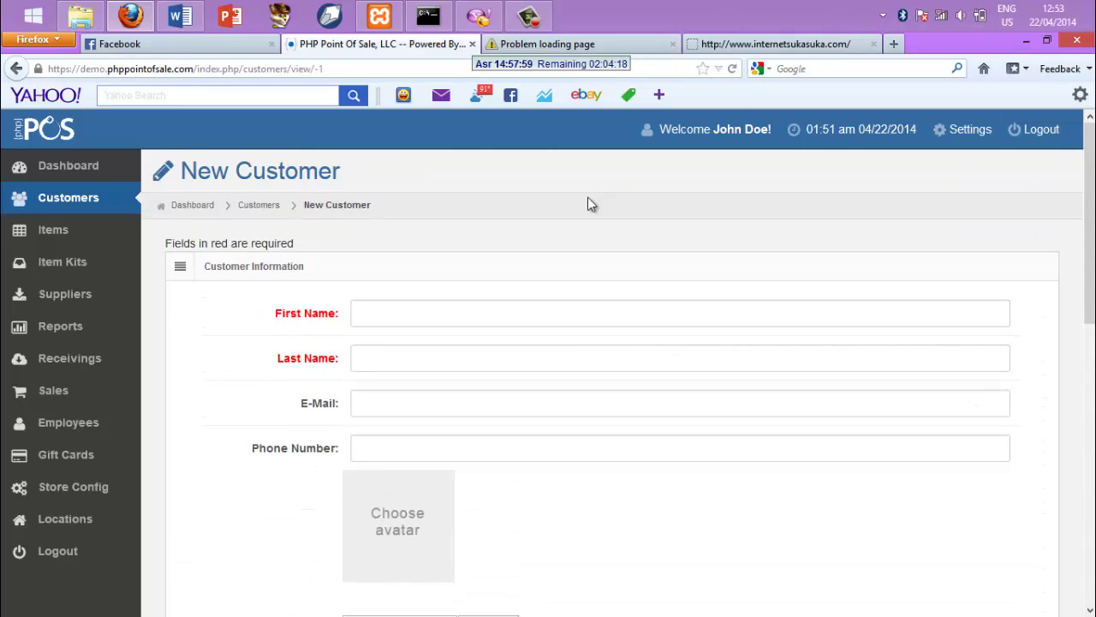
# Reopen the existing customer from the Customers list for editing and submit it as updated
pyautogui.click(253, 211)
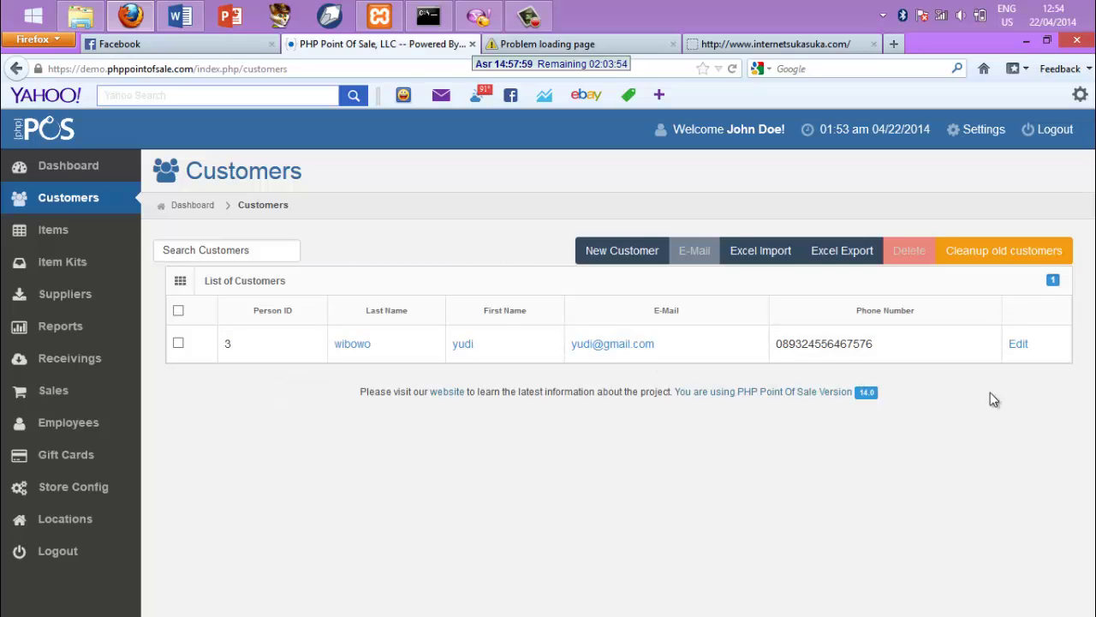
pyautogui.click(1019, 345)
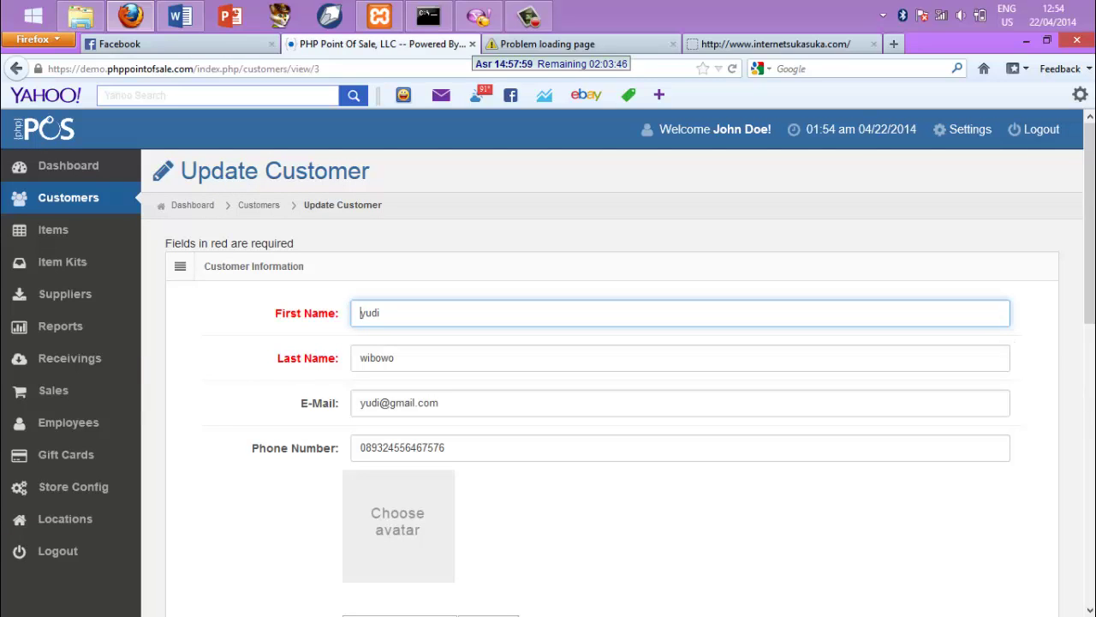
pyautogui.scroll(-5, 600, 385)
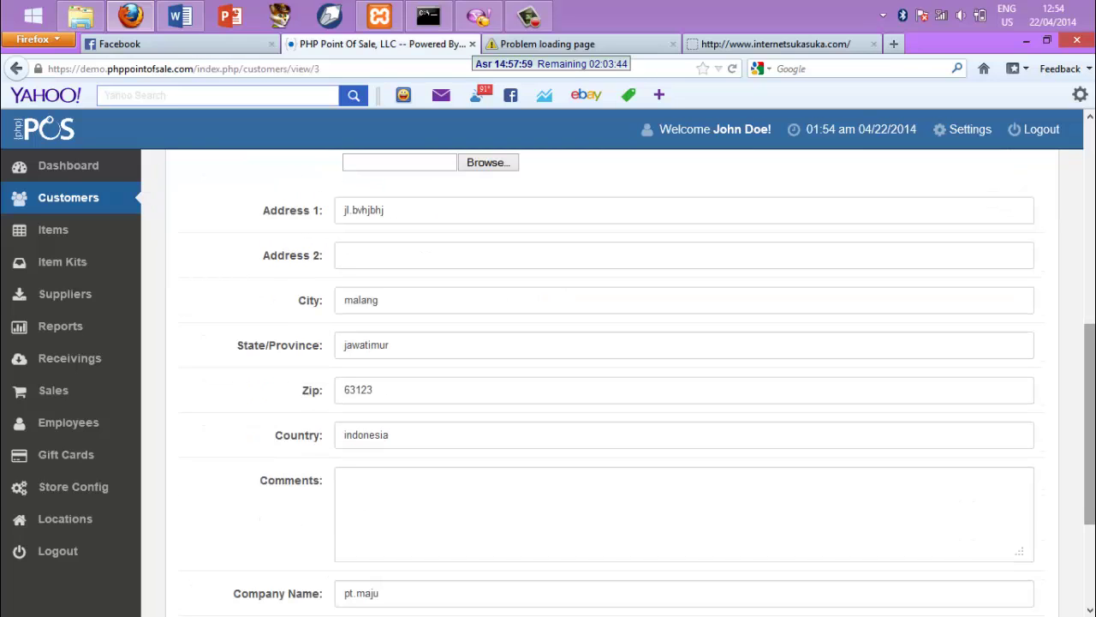
pyautogui.scroll(-2, 1090, 535)
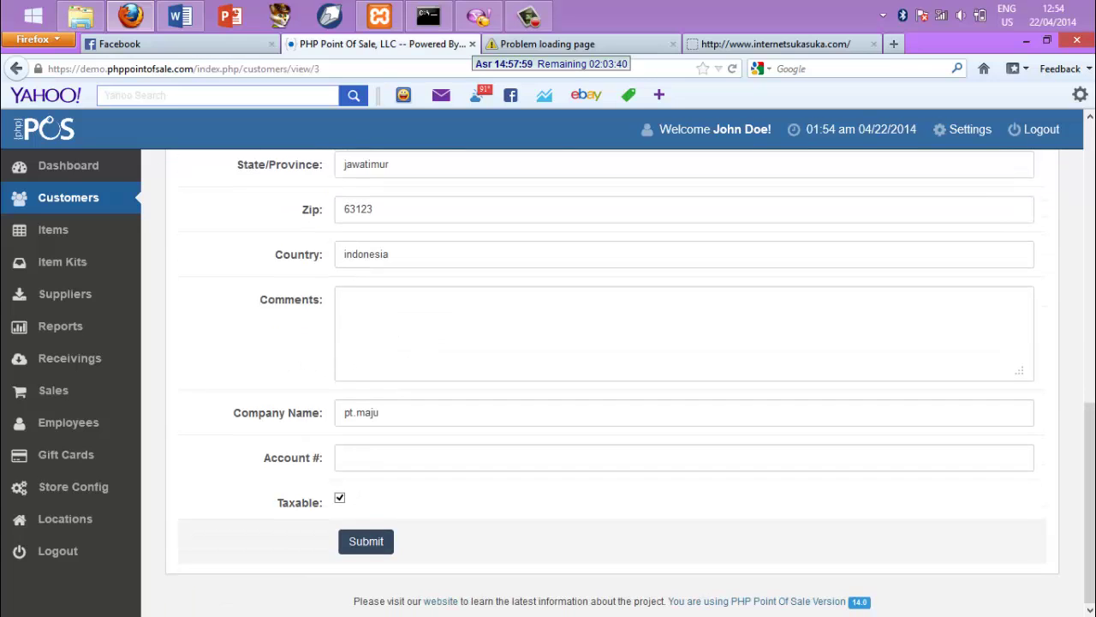
pyautogui.scroll(7, 1089, 454)
pyautogui.scroll(-7, 1091, 514)
pyautogui.click(367, 543)
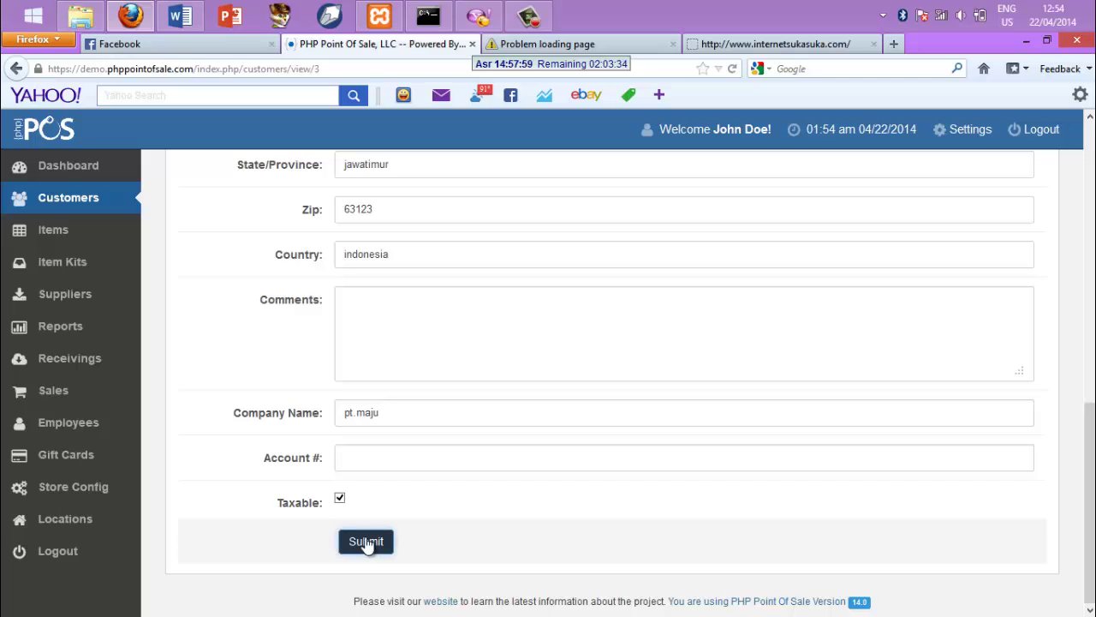
pyautogui.click(367, 543)
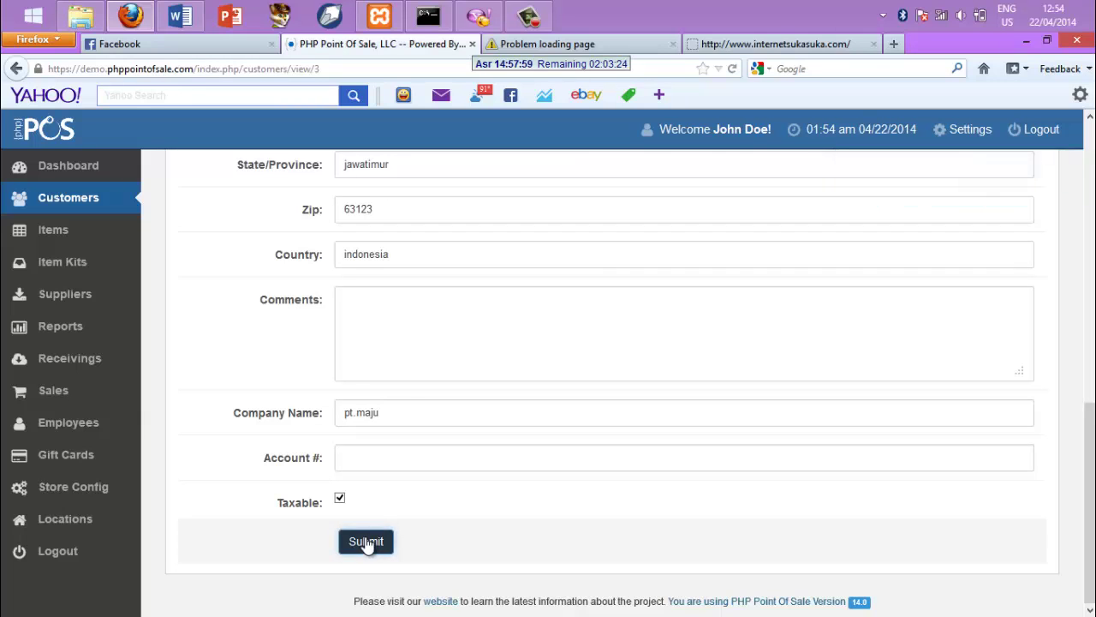
pyautogui.click(367, 541)
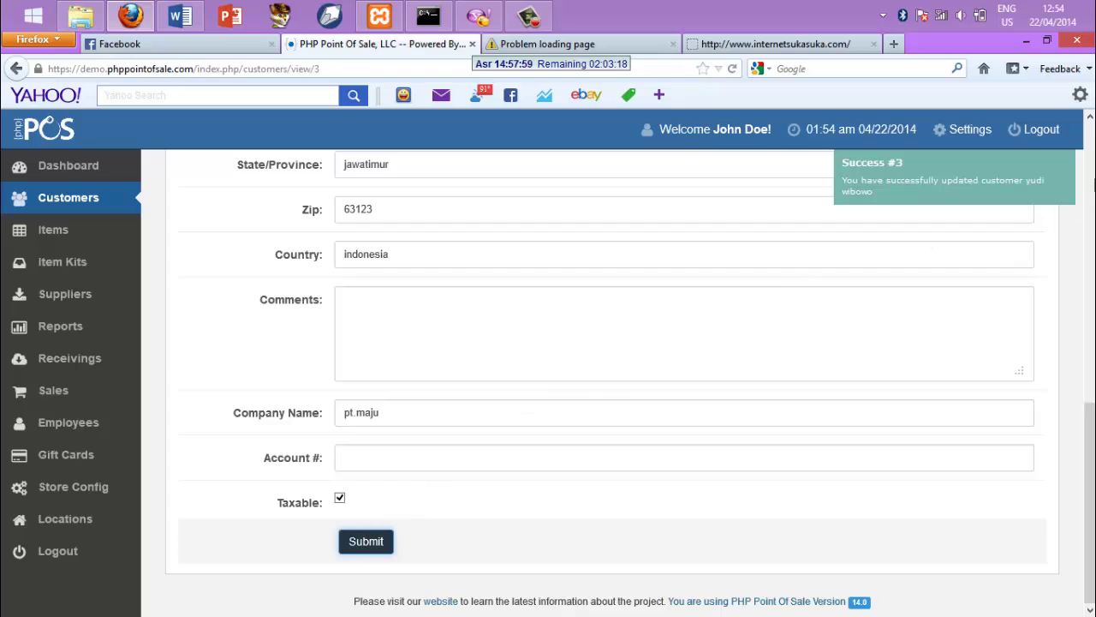
pyautogui.scroll(10, 1093, 182)
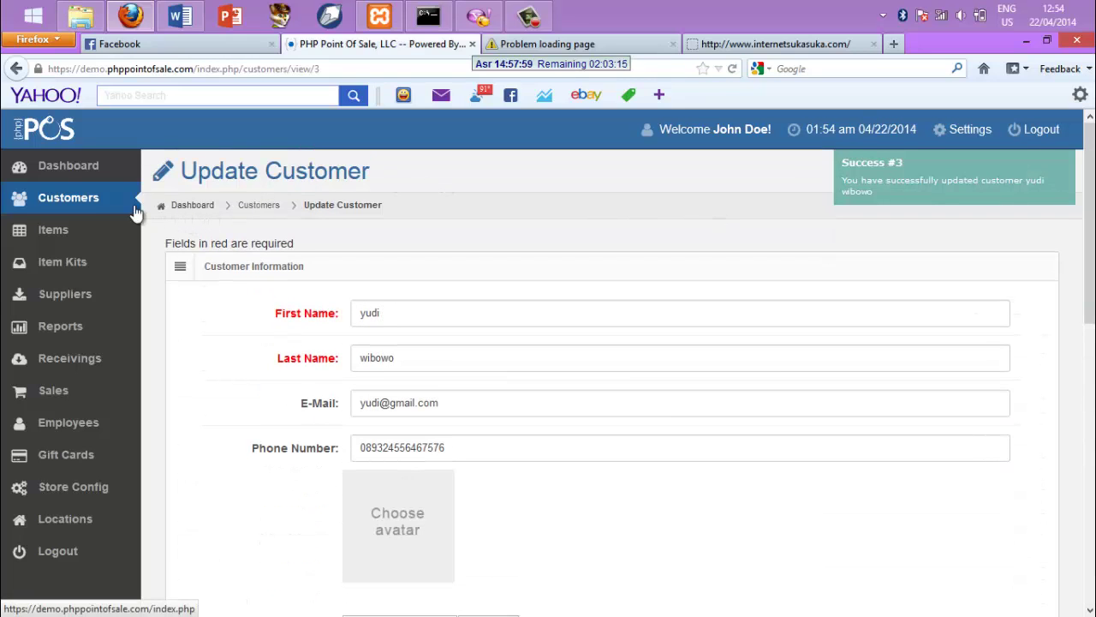
# From the Dashboard, go to Items and start a New Item
pyautogui.click(186, 206)
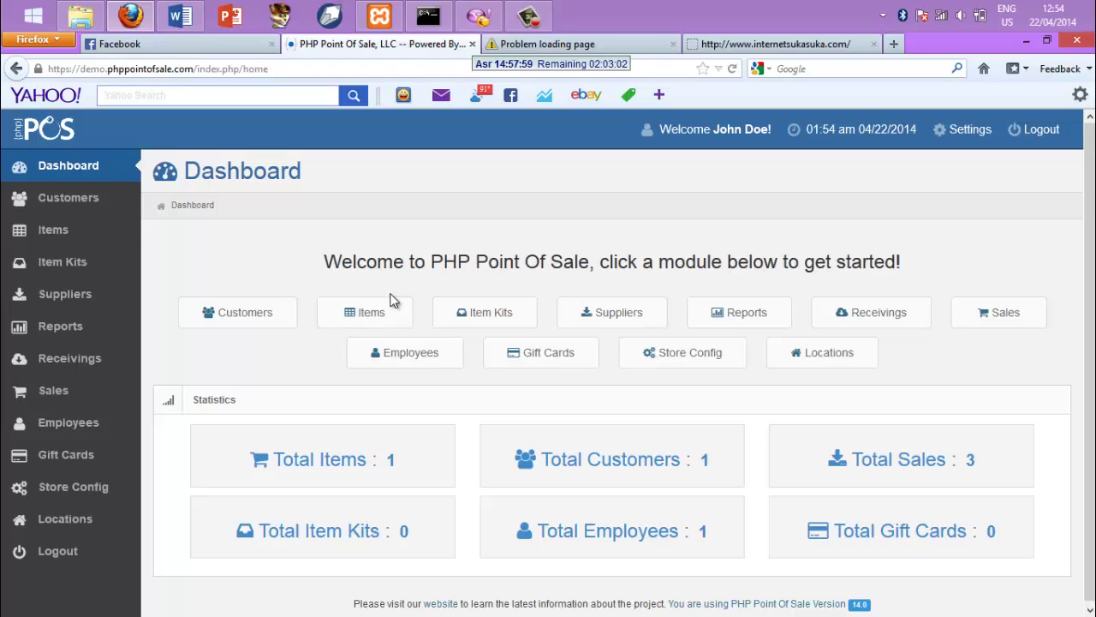
pyautogui.click(358, 316)
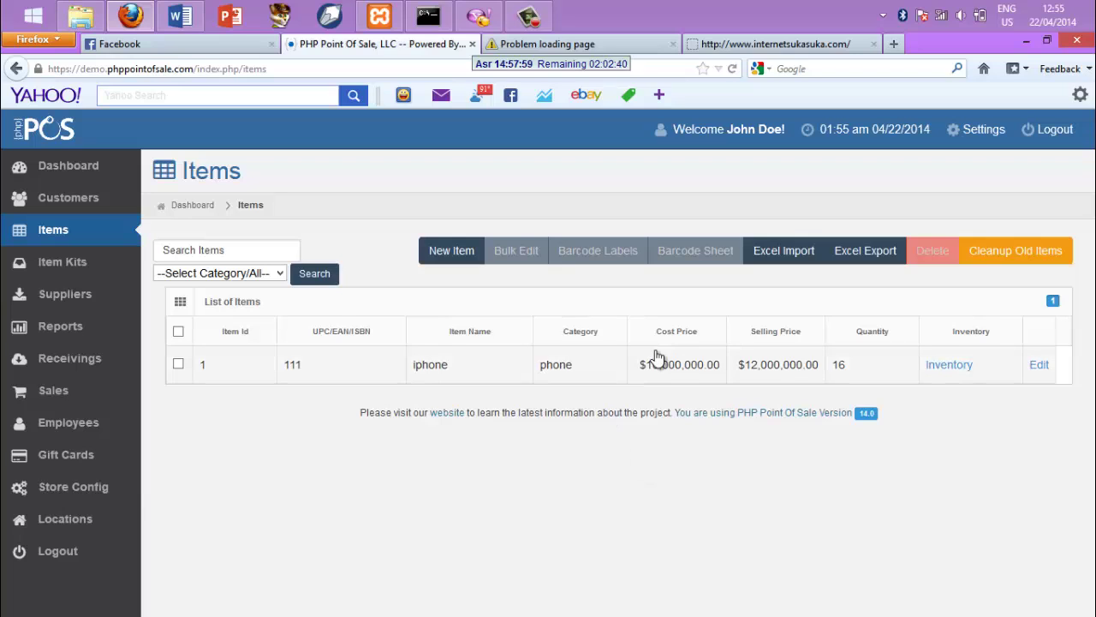
pyautogui.click(447, 253)
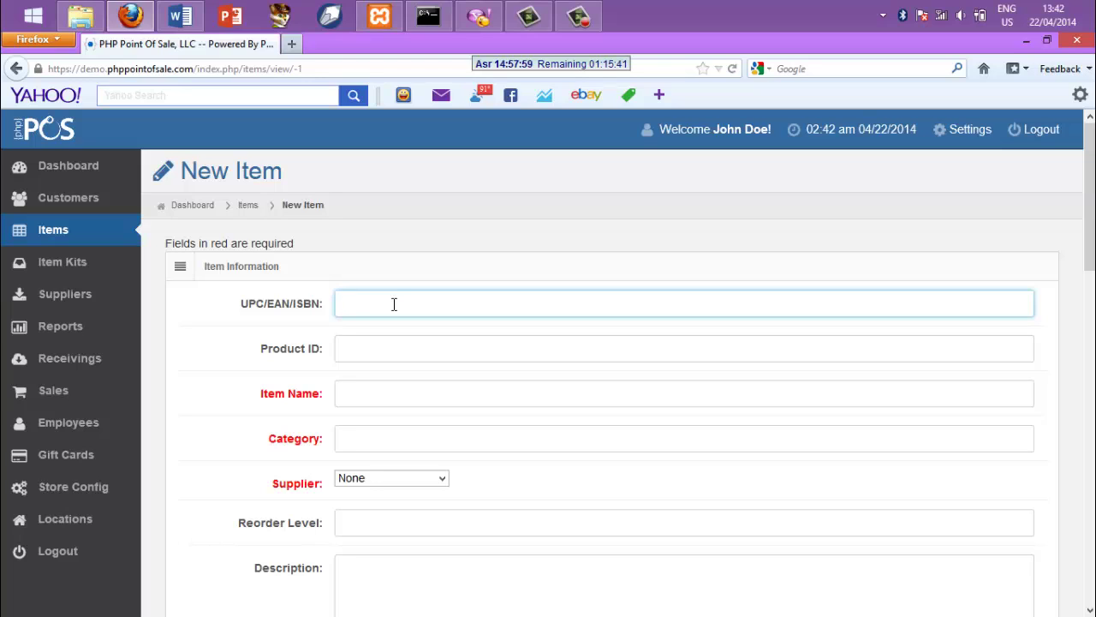
pyautogui.write('9786898097')
pyautogui.click(364, 348)
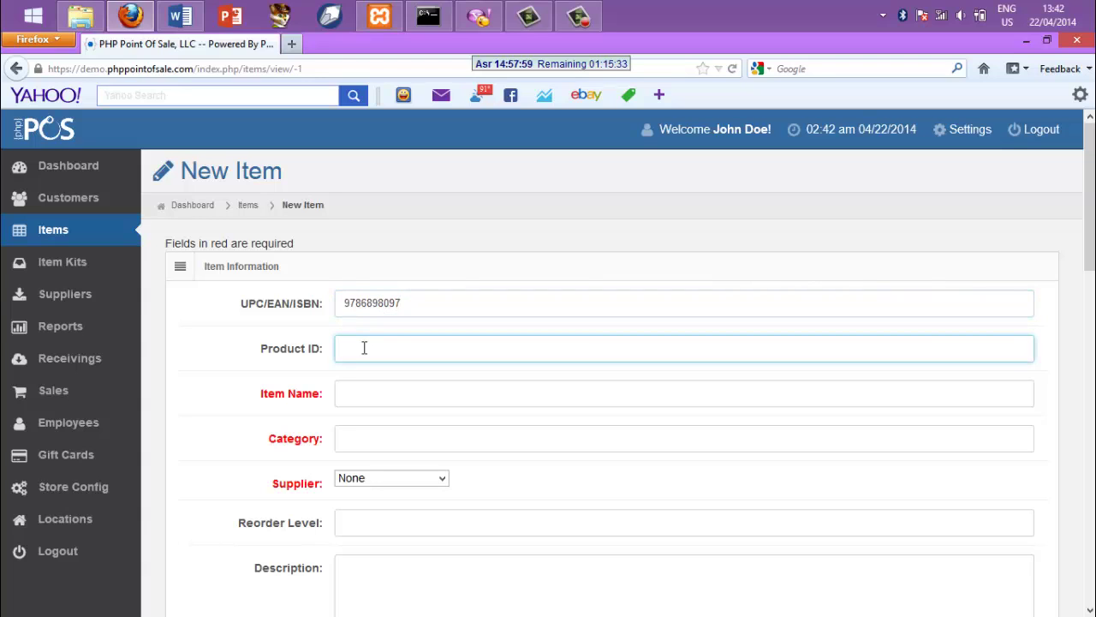
pyautogui.write('213')
pyautogui.click(350, 396)
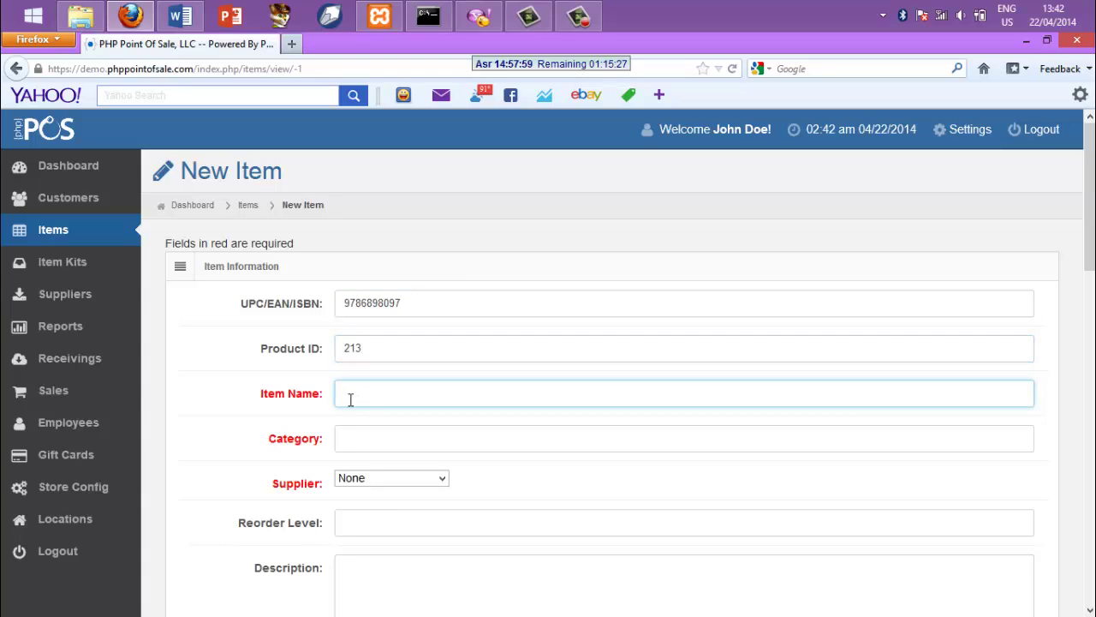
pyautogui.write('chocolatos')
pyautogui.click(360, 449)
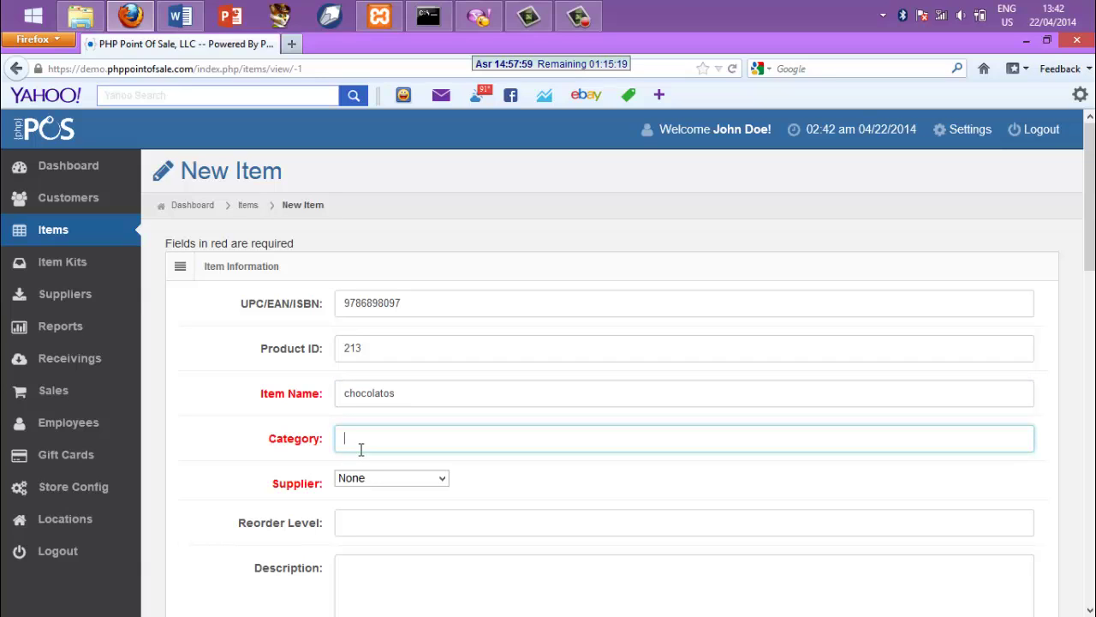
pyautogui.write('makanan ringan')
pyautogui.click(1089, 610)
pyautogui.click(1089, 609)
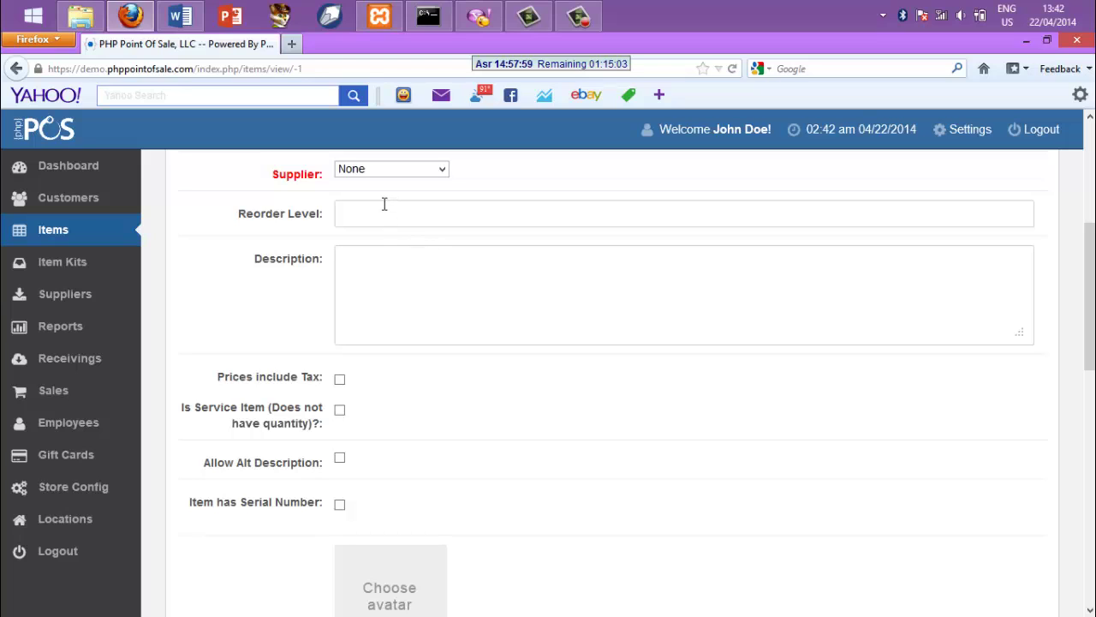
# Type 'makanan ringan' as the item description and scroll down to Pricing and Inventory
pyautogui.click(358, 252)
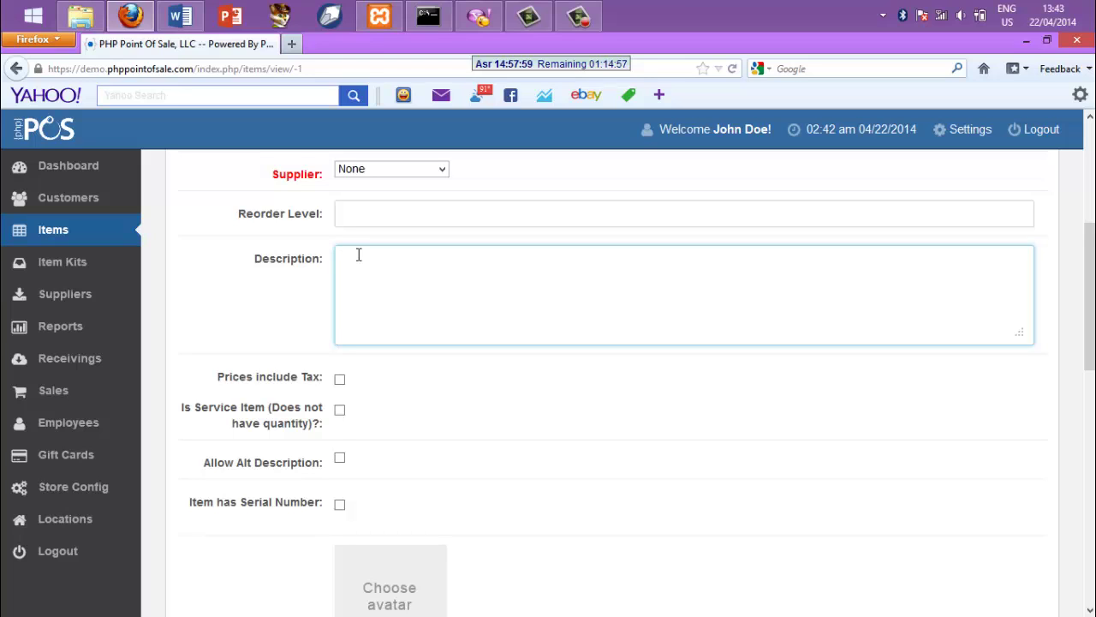
pyautogui.write('makanan ringan')
pyautogui.click(1091, 611)
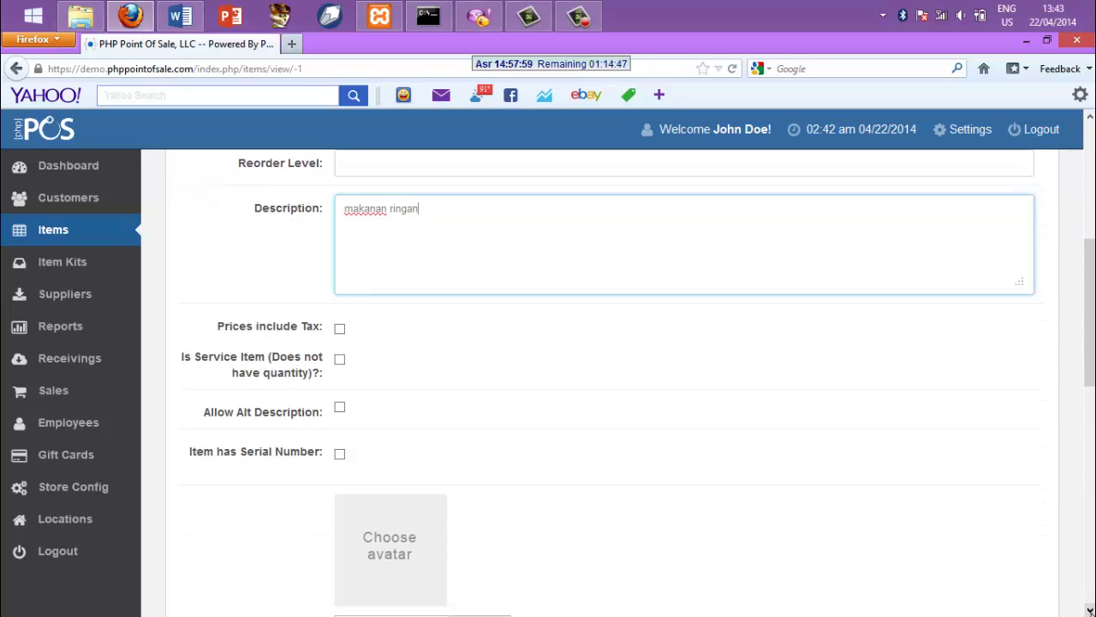
pyautogui.click(1091, 610)
pyautogui.click(1091, 611)
pyautogui.click(1091, 610)
pyautogui.click(1091, 611)
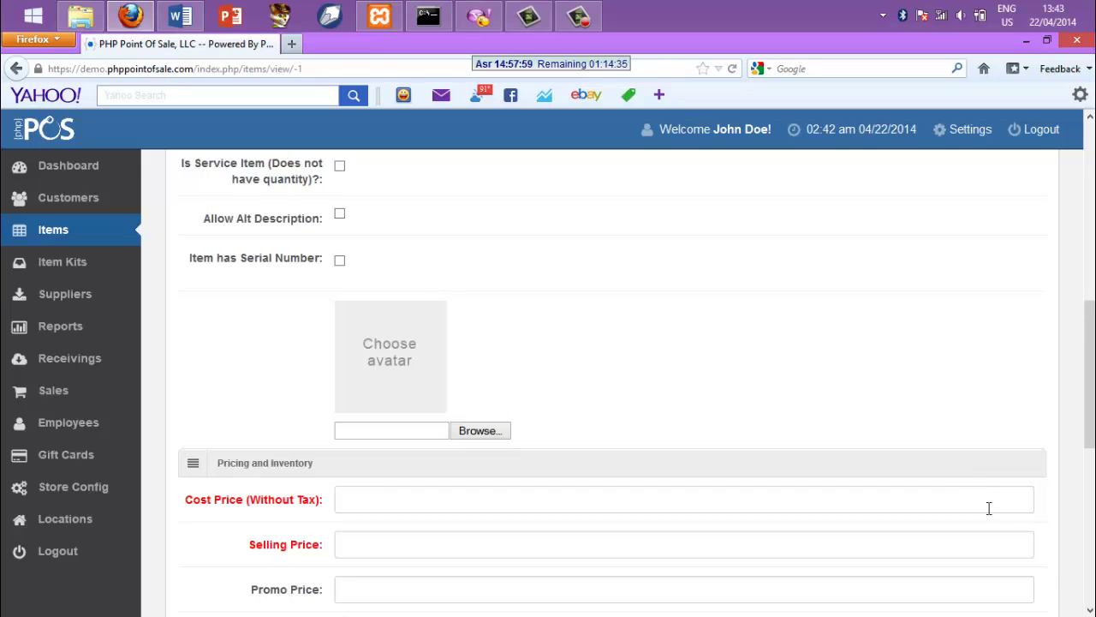
pyautogui.click(1089, 610)
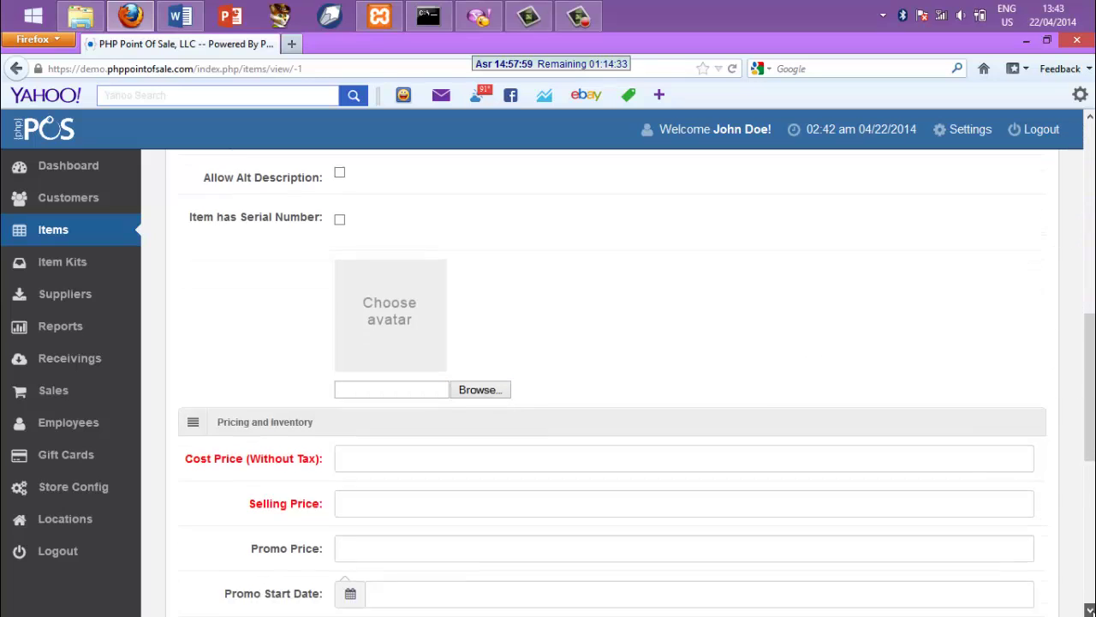
# Enter cost price 2 and a first selling price value
pyautogui.scroll(-2, 806, 568)
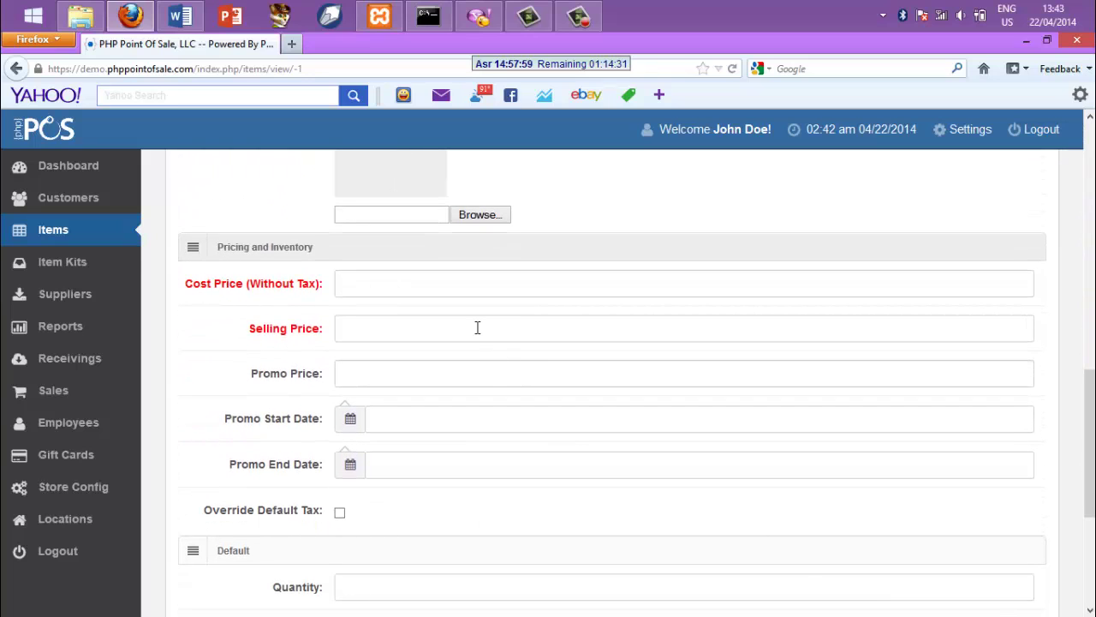
pyautogui.click(459, 284)
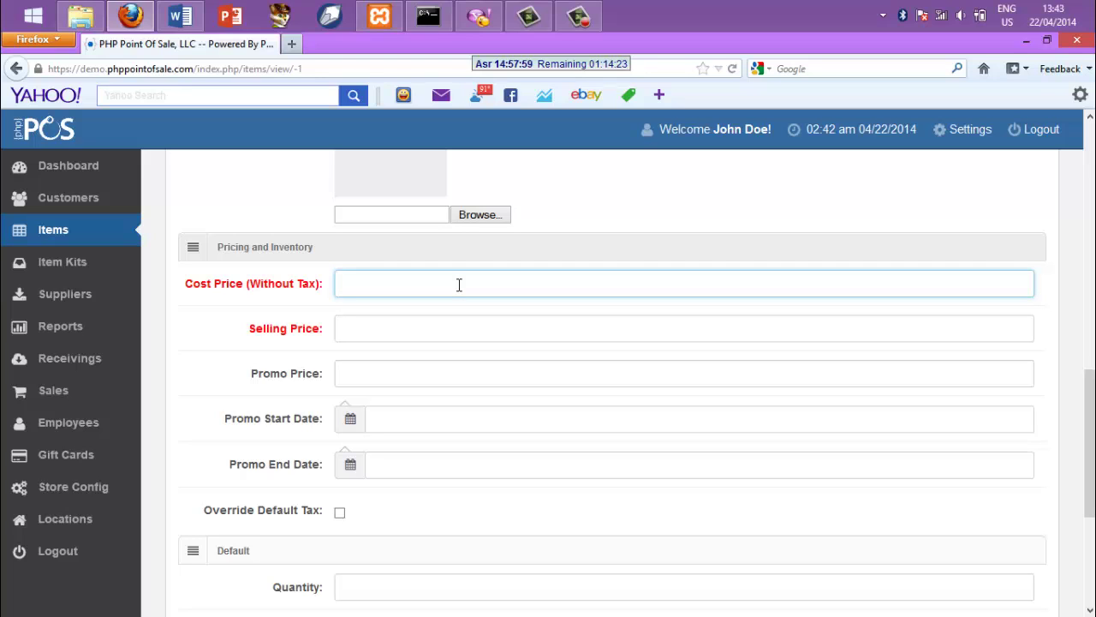
pyautogui.write('2')
pyautogui.click(353, 325)
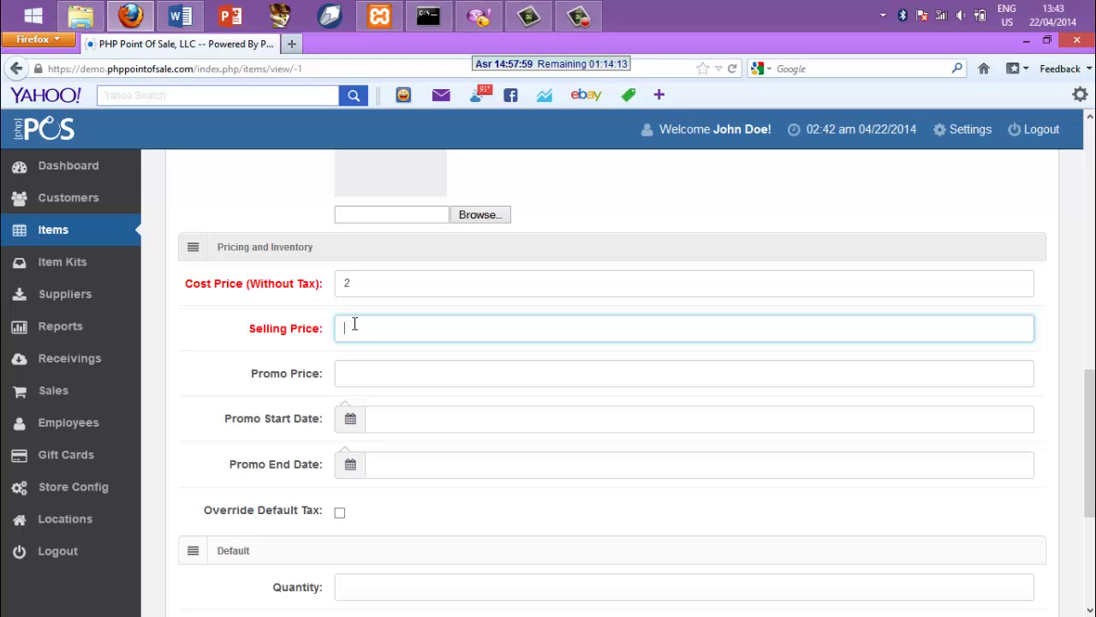
pyautogui.write('2')
pyautogui.write('.4')
pyautogui.write('1')
# Correct the selling price to 2,1, enter promo price 1, and open the promo start date calendar
pyautogui.click(345, 376)
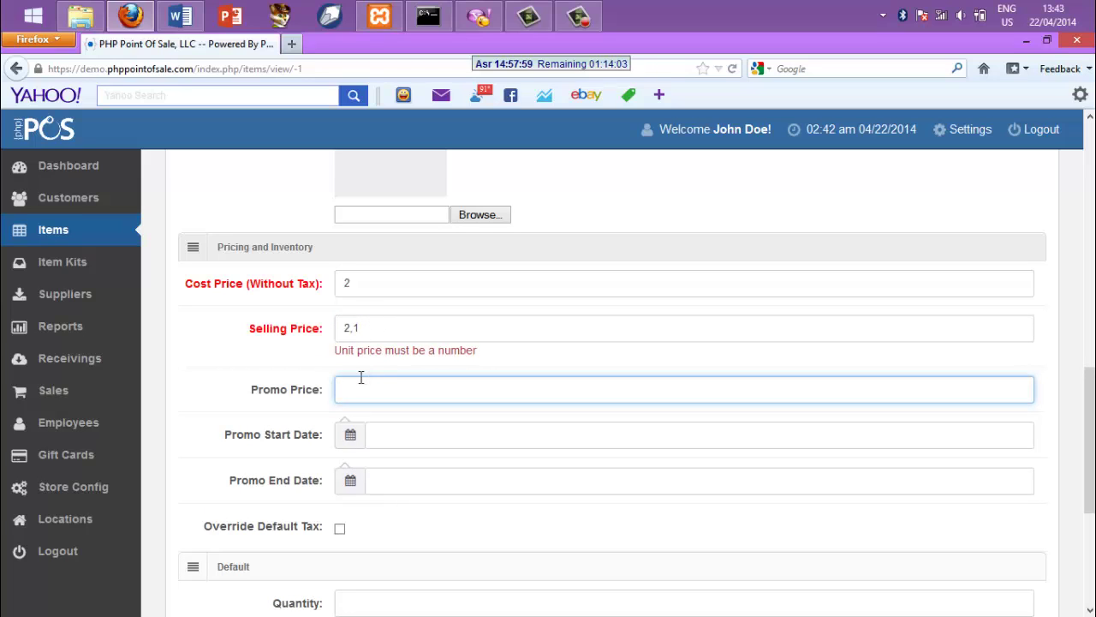
pyautogui.click(370, 325)
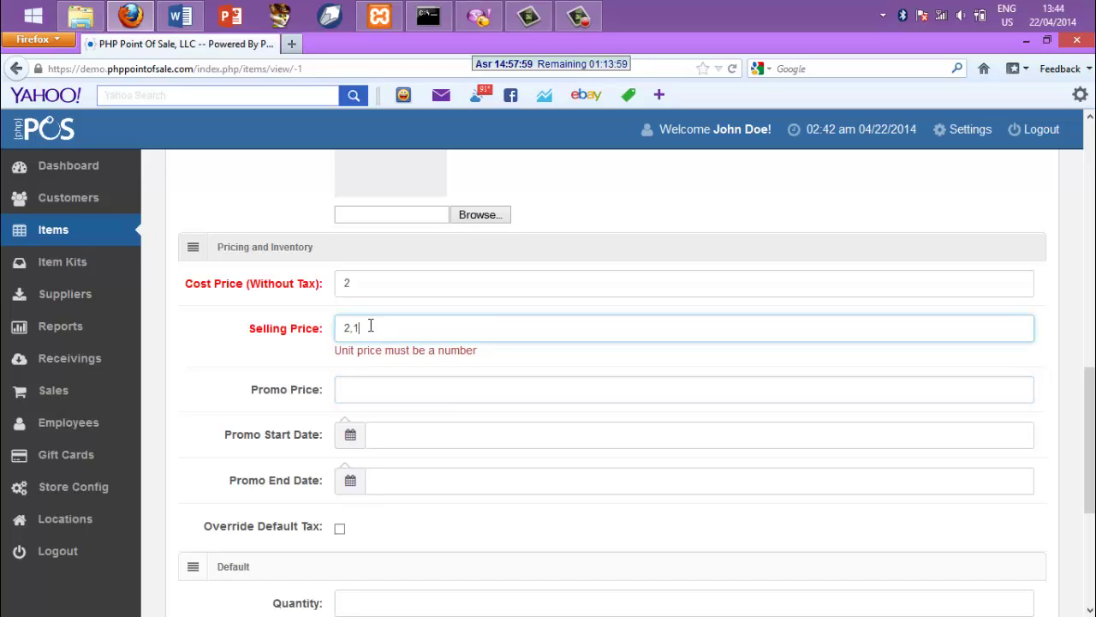
pyautogui.press('BackSpace')
pyautogui.press('BackSpace')
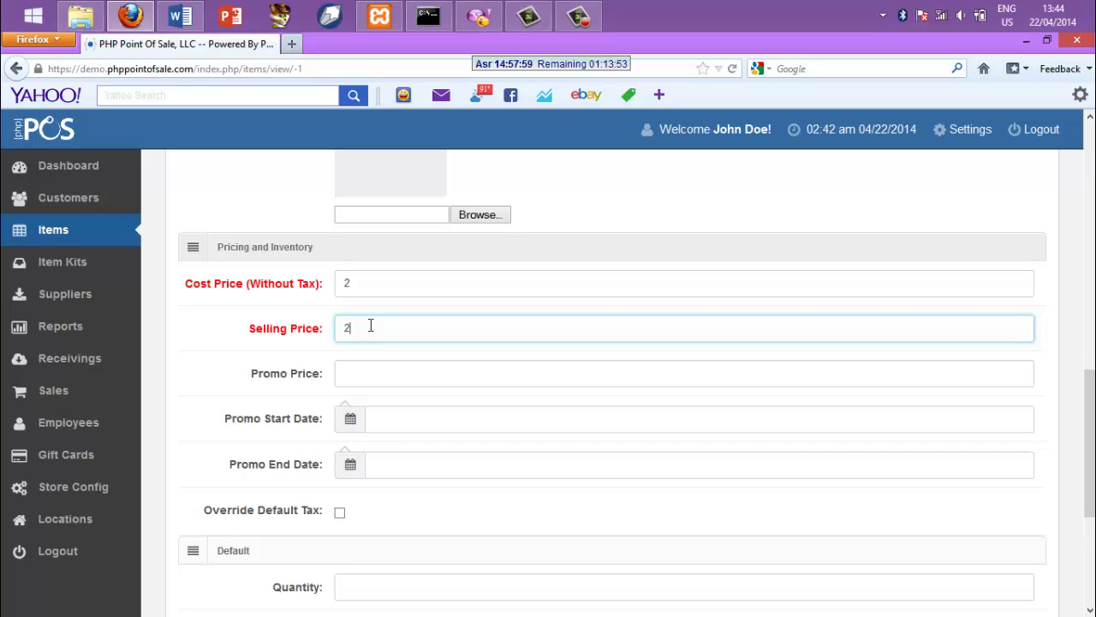
pyautogui.write('.')
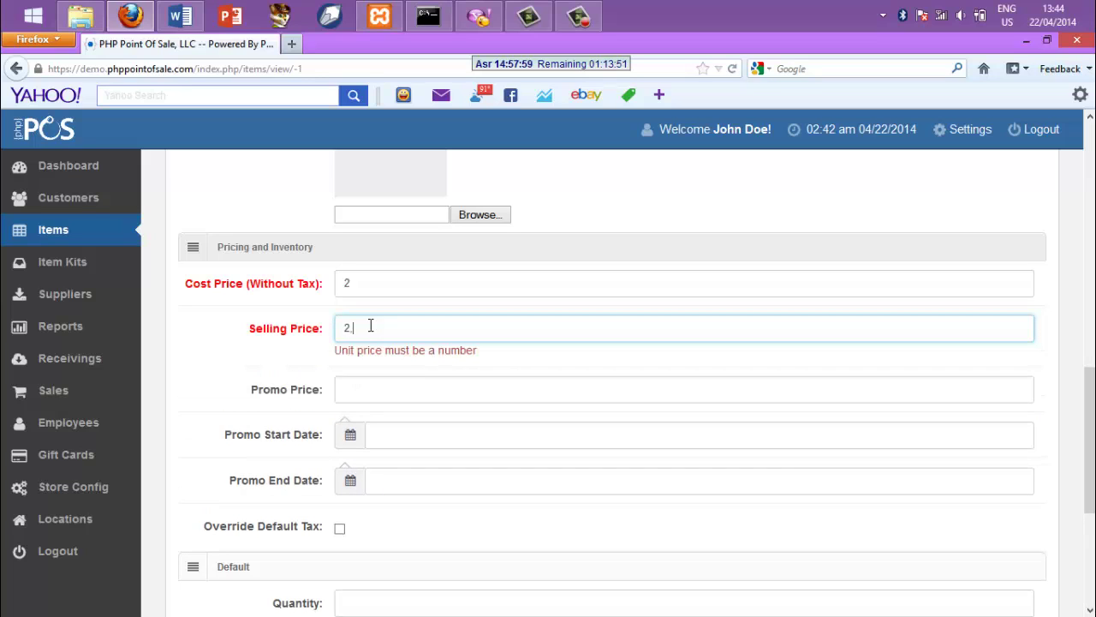
pyautogui.write('1')
pyautogui.click(360, 385)
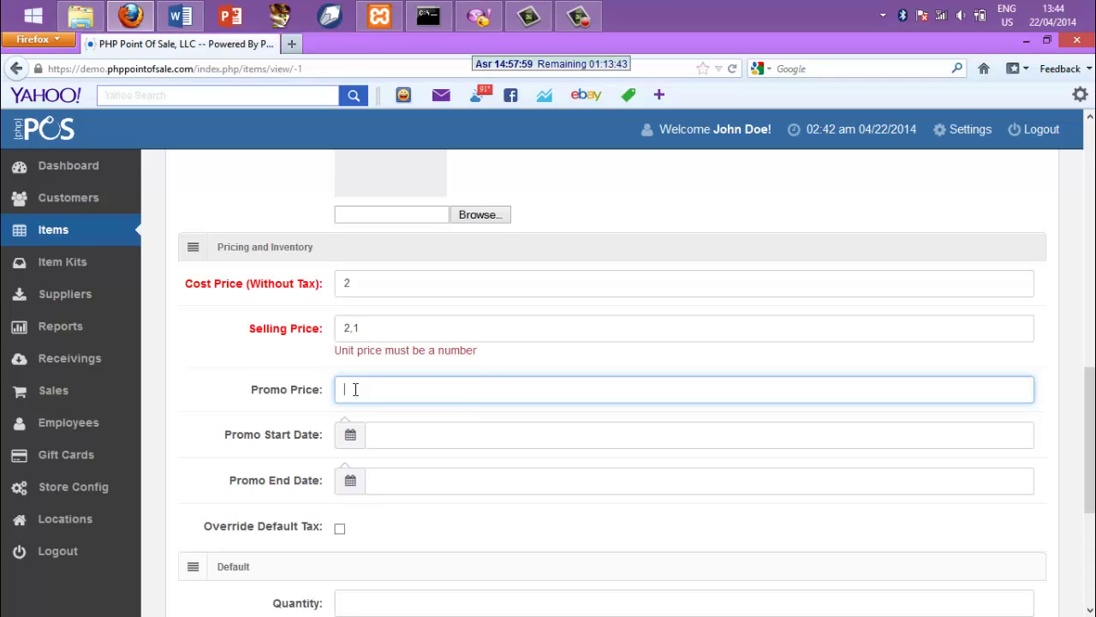
pyautogui.write('1')
pyautogui.click(358, 440)
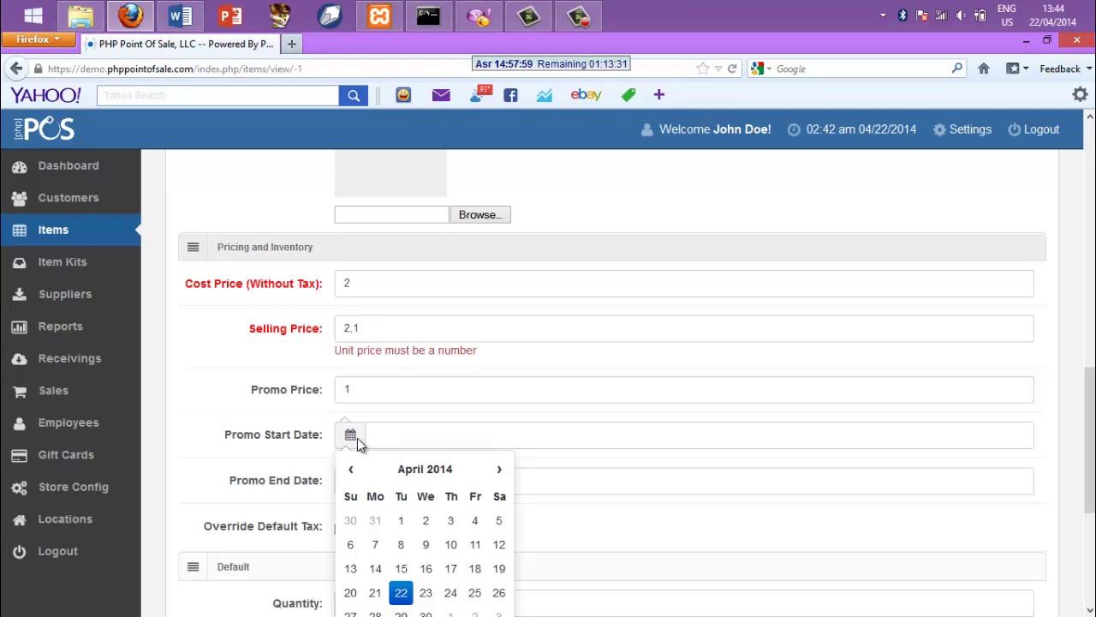
# Set the promo to run from 04/22/2014 to 05/01/2014
pyautogui.click(400, 592)
pyautogui.click(565, 514)
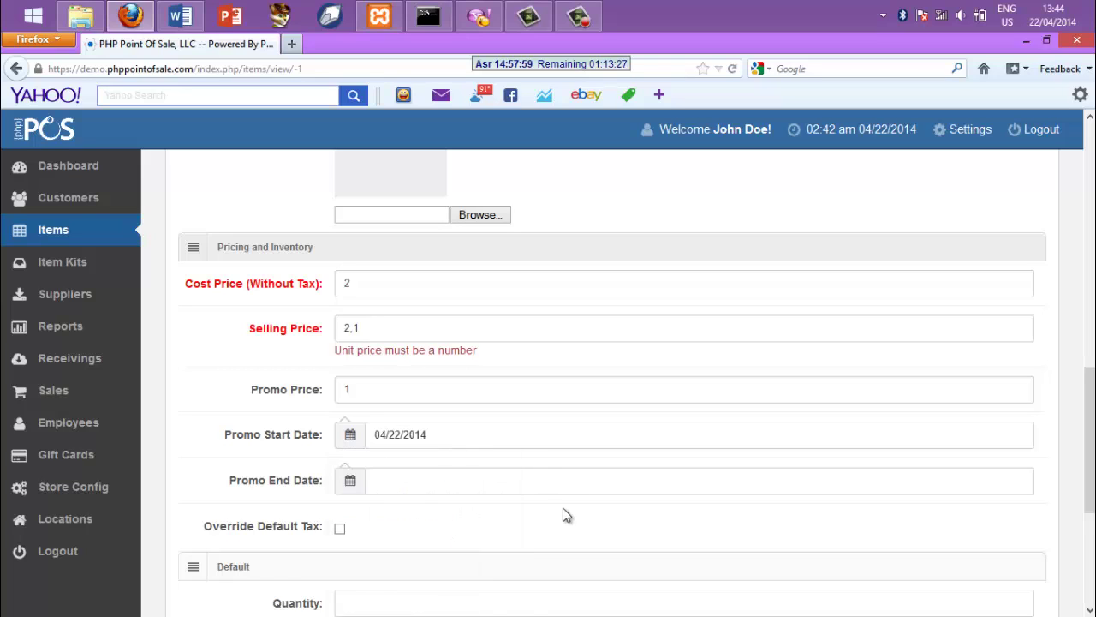
pyautogui.click(350, 480)
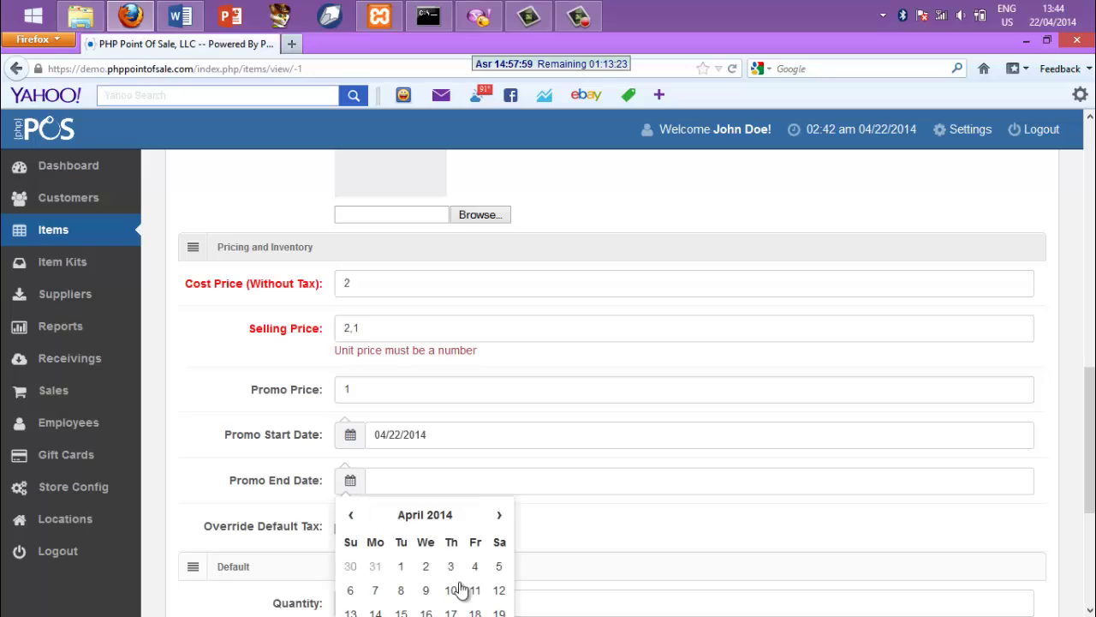
pyautogui.click(499, 517)
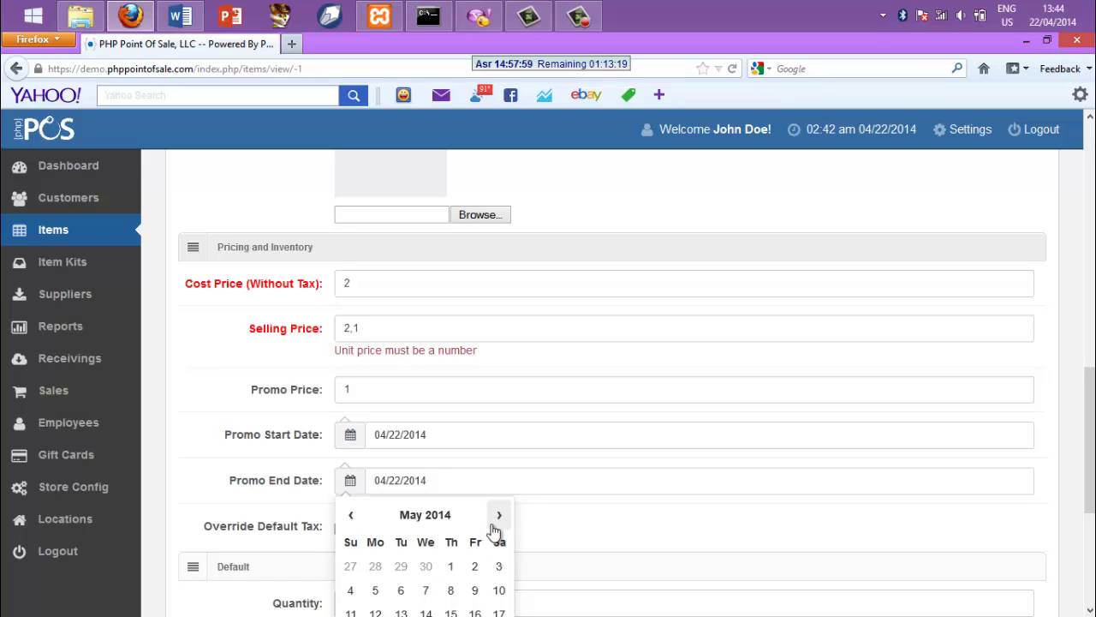
pyautogui.click(450, 567)
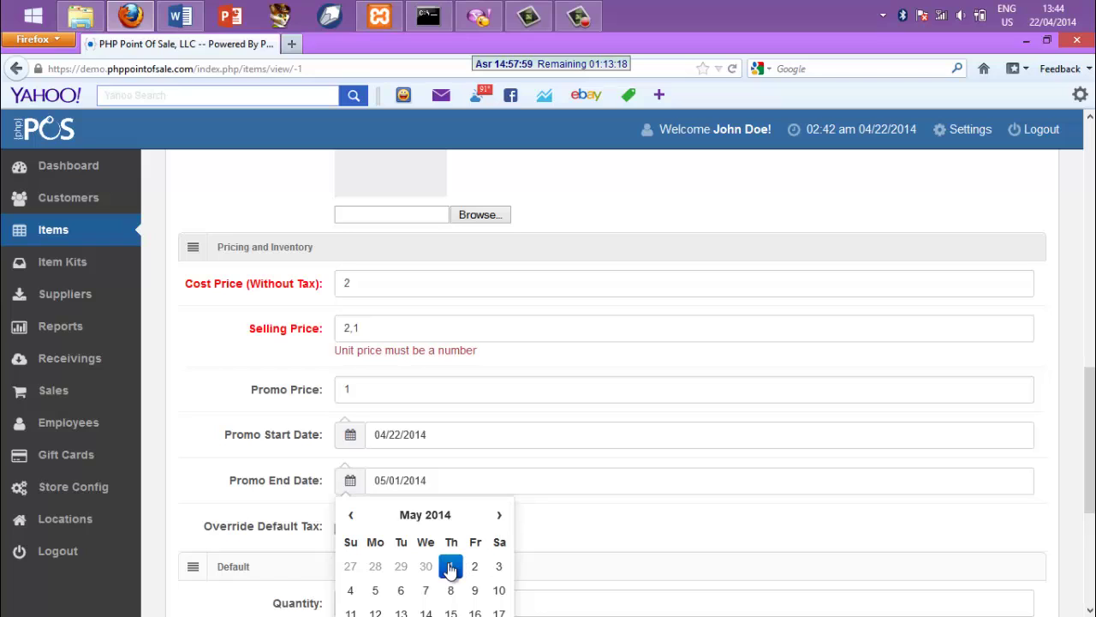
pyautogui.click(547, 563)
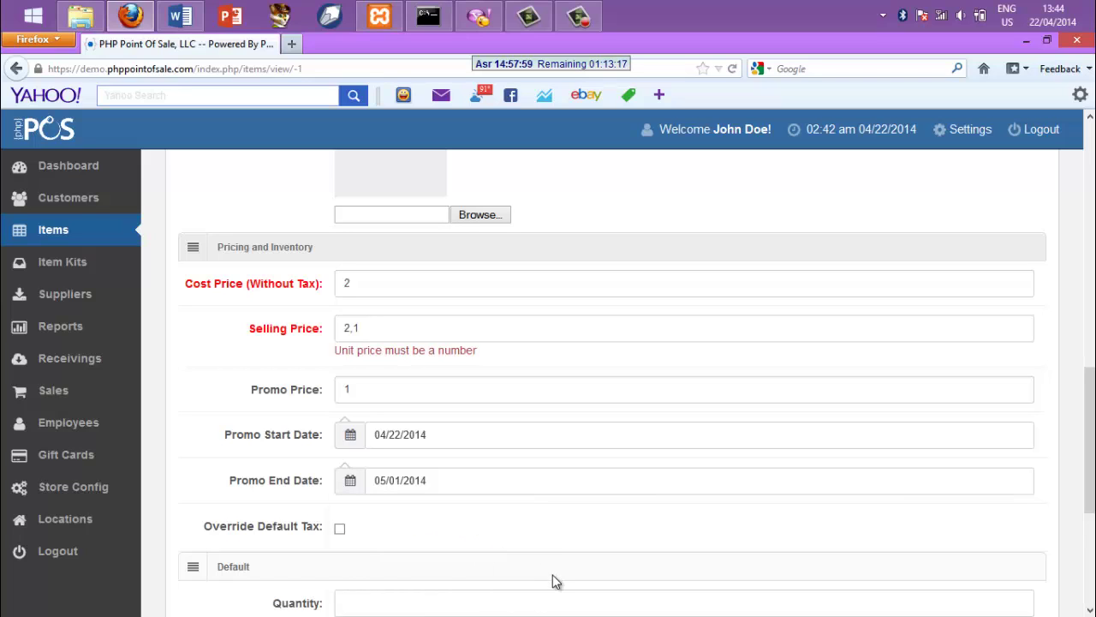
# Override the default tax with Tax 1 named 2 at 2%
pyautogui.click(340, 528)
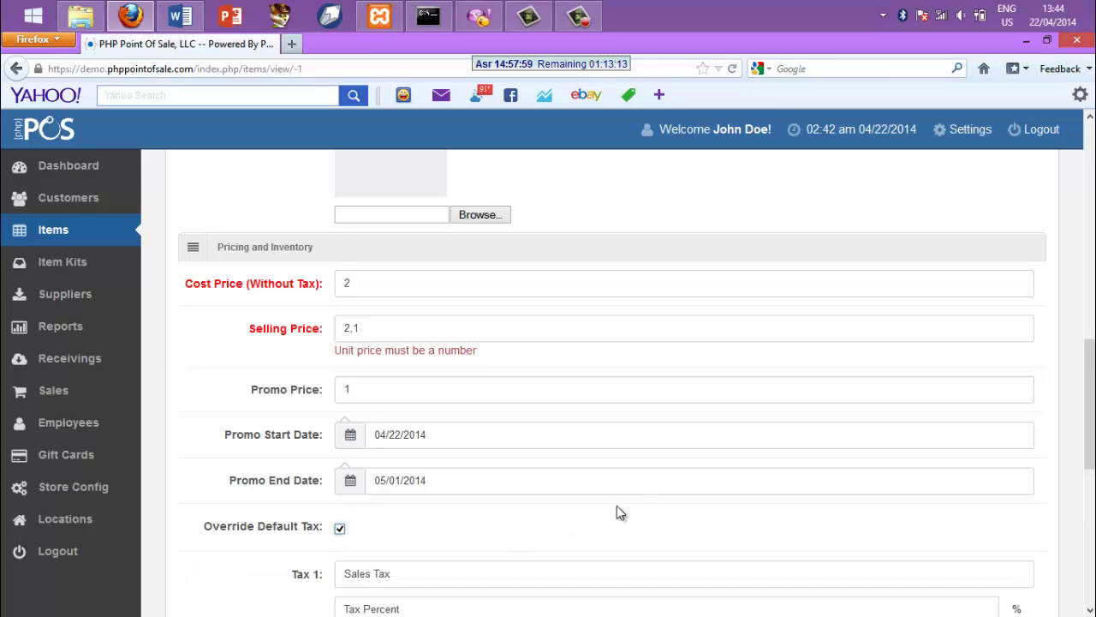
pyautogui.moveTo(1093, 612)
pyautogui.scroll(-5, 612, 384)
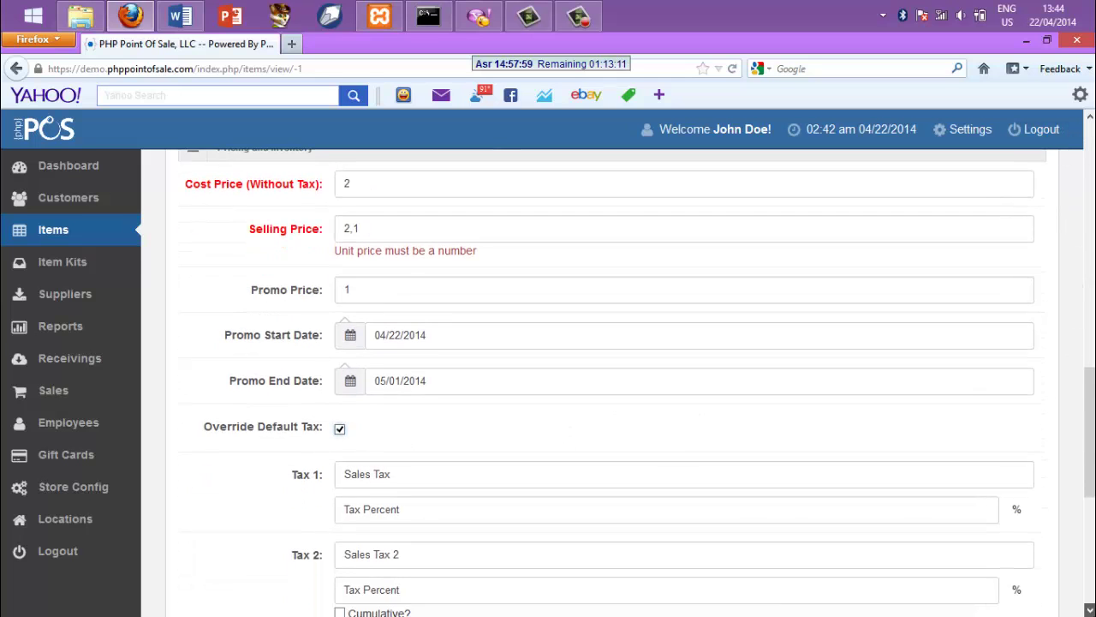
pyautogui.scroll(-1, 831, 549)
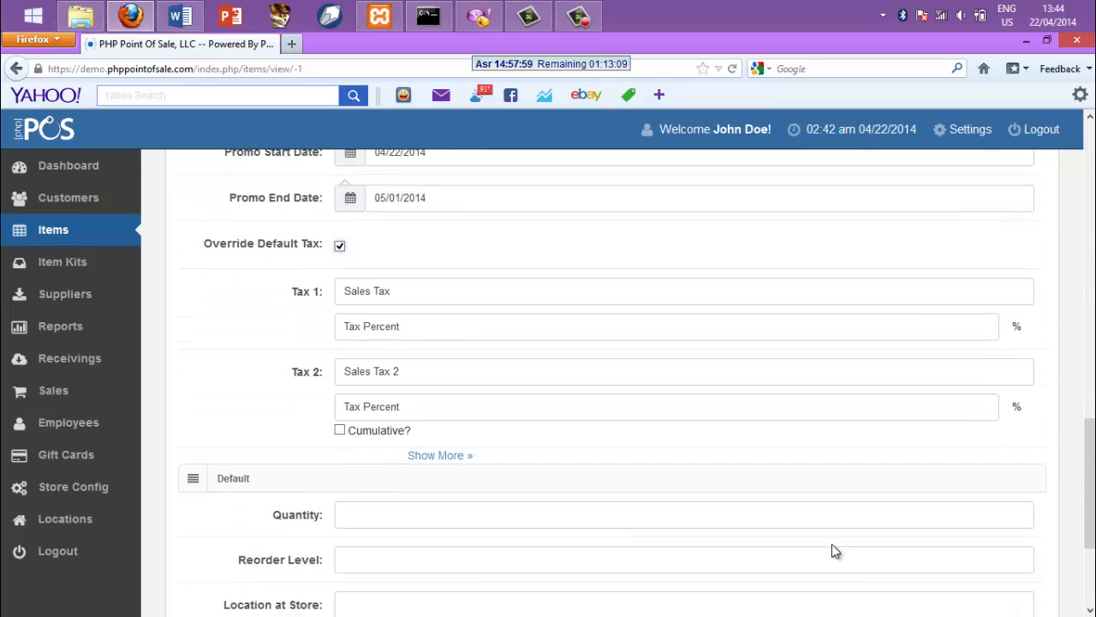
pyautogui.click(394, 291)
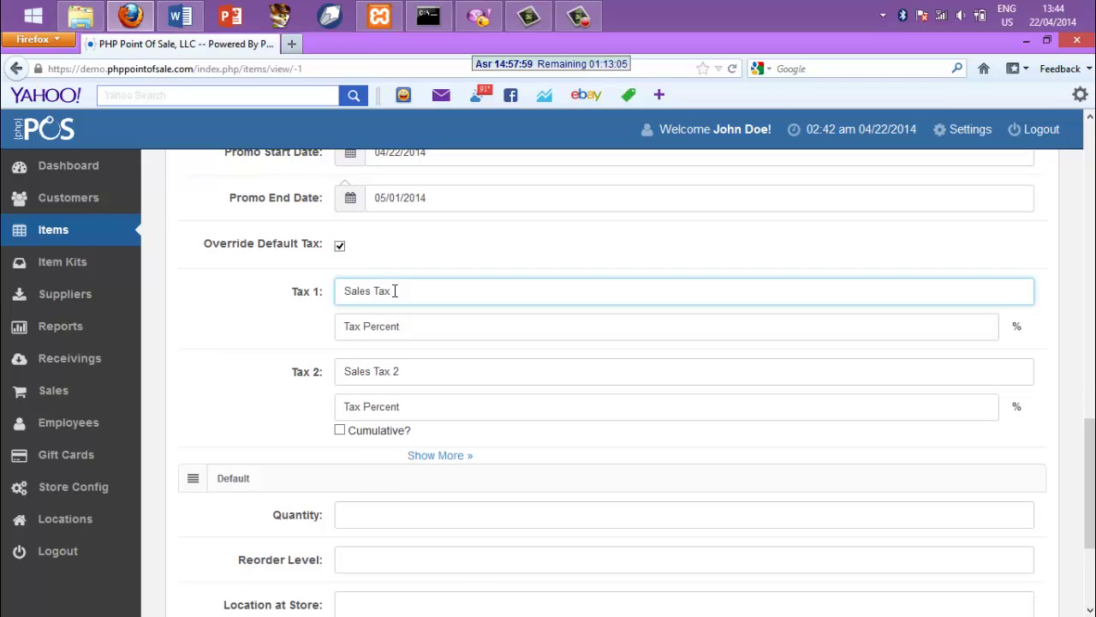
pyautogui.tripleClick(394, 292)
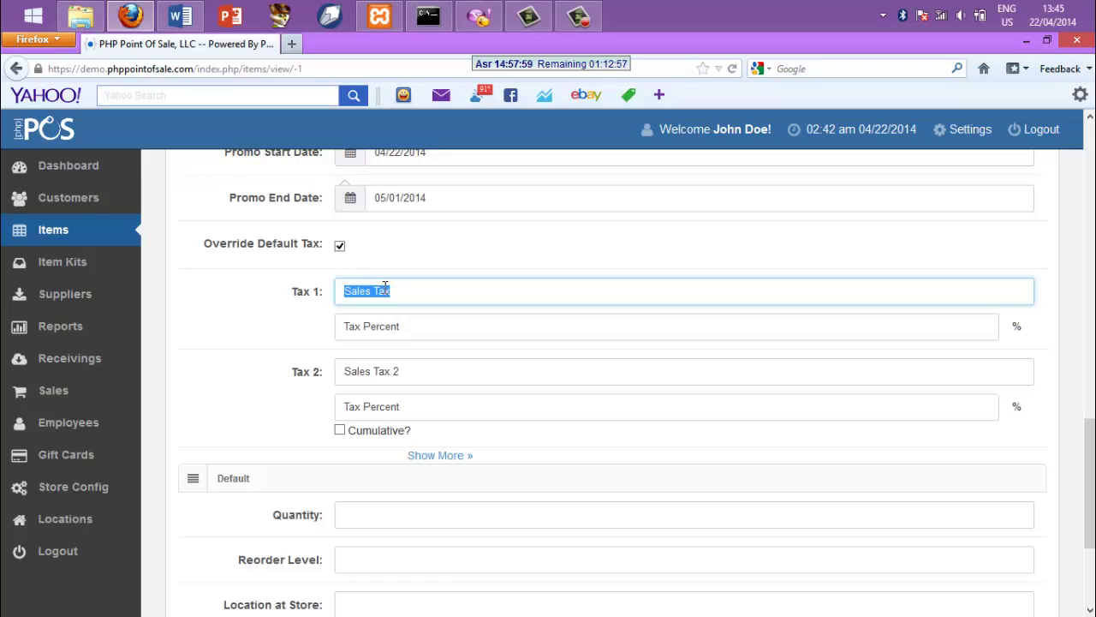
pyautogui.write('2')
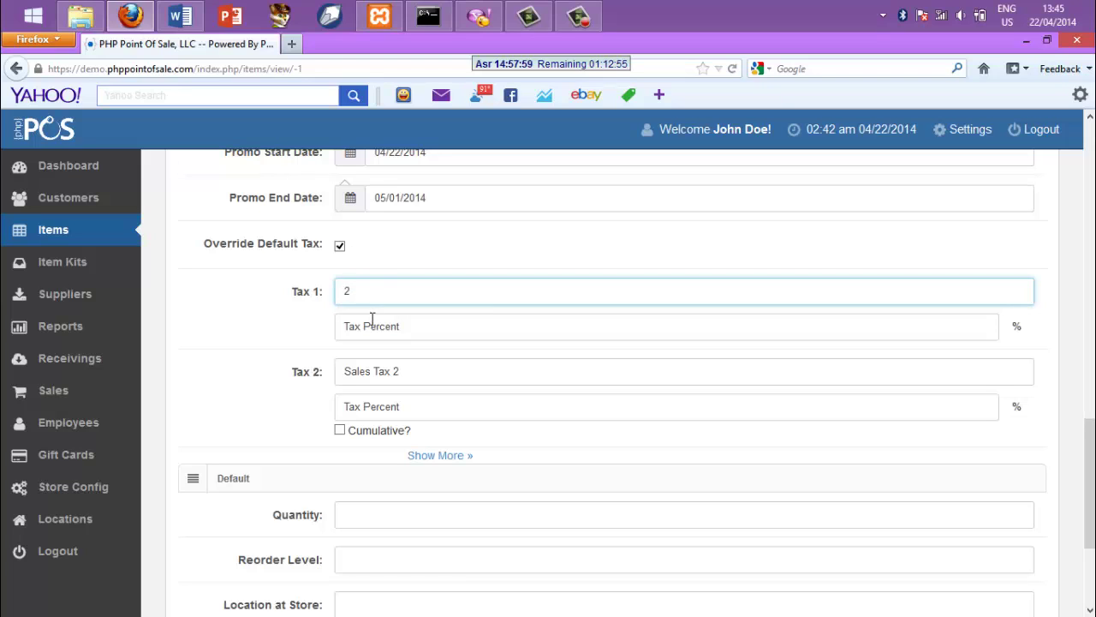
pyautogui.click(373, 325)
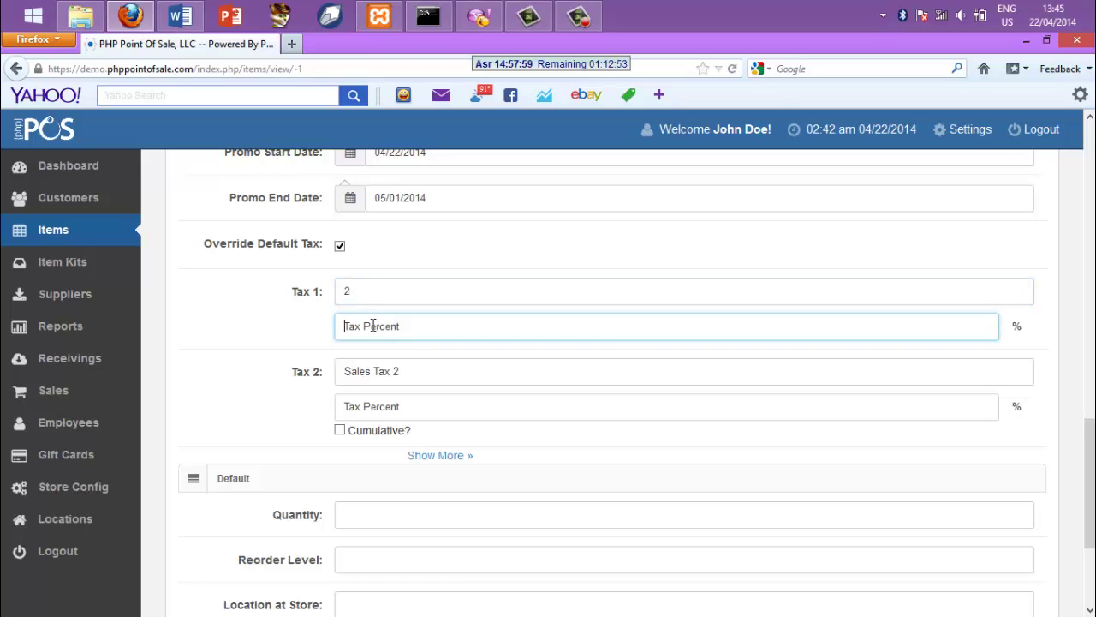
pyautogui.write('2')
pyautogui.click(353, 511)
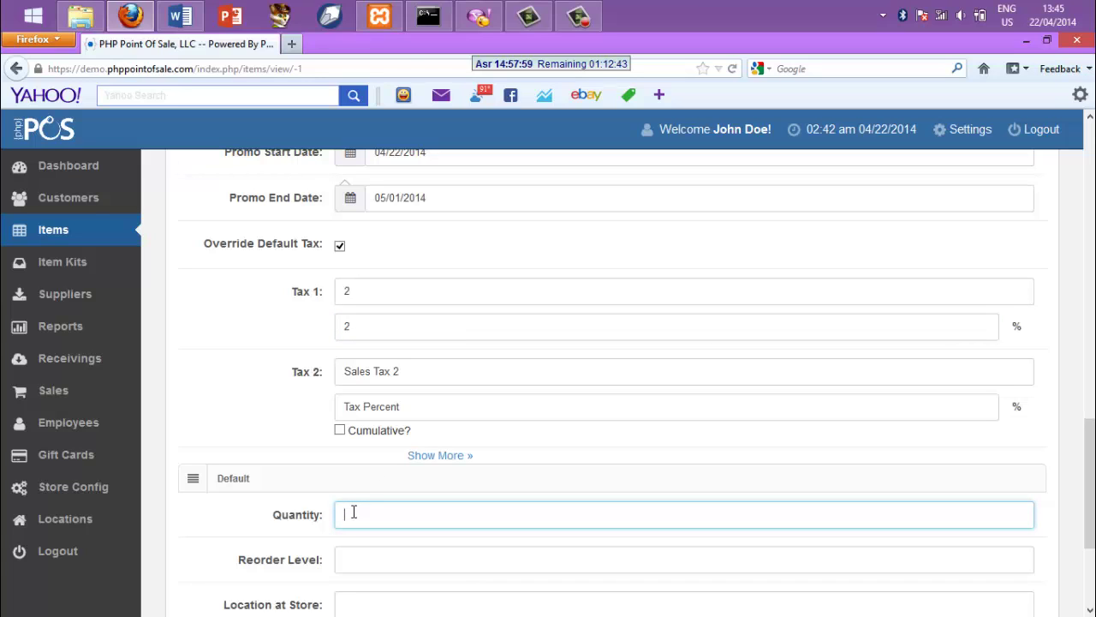
# Enter quantity 100 and try saving; the selling price 2,1 is rejected
pyautogui.write('100')
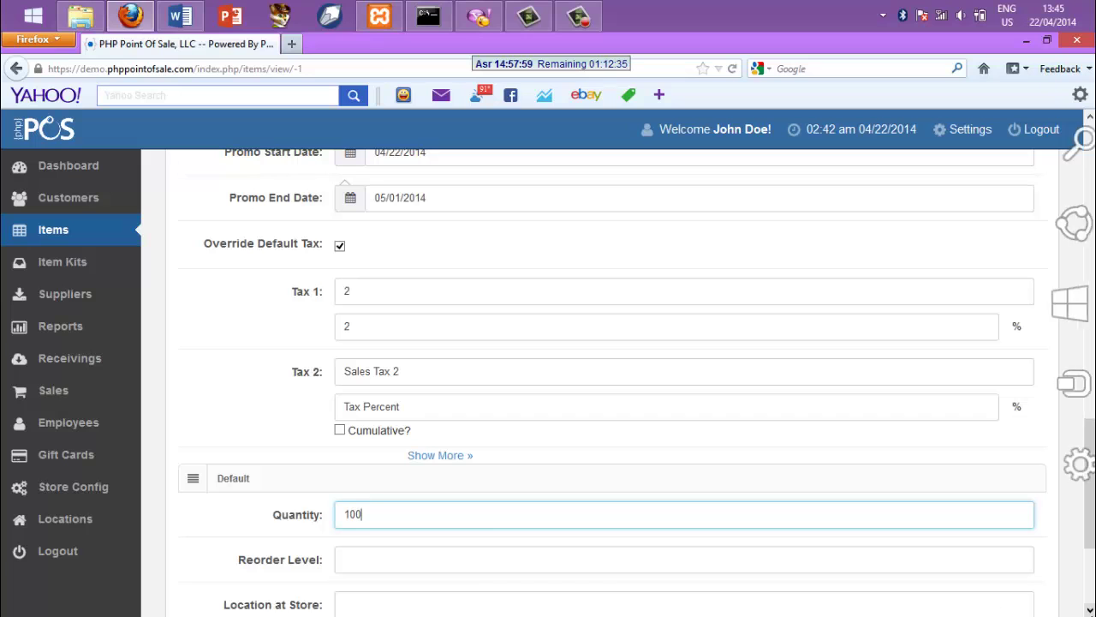
pyautogui.scroll(-4, 1087, 514)
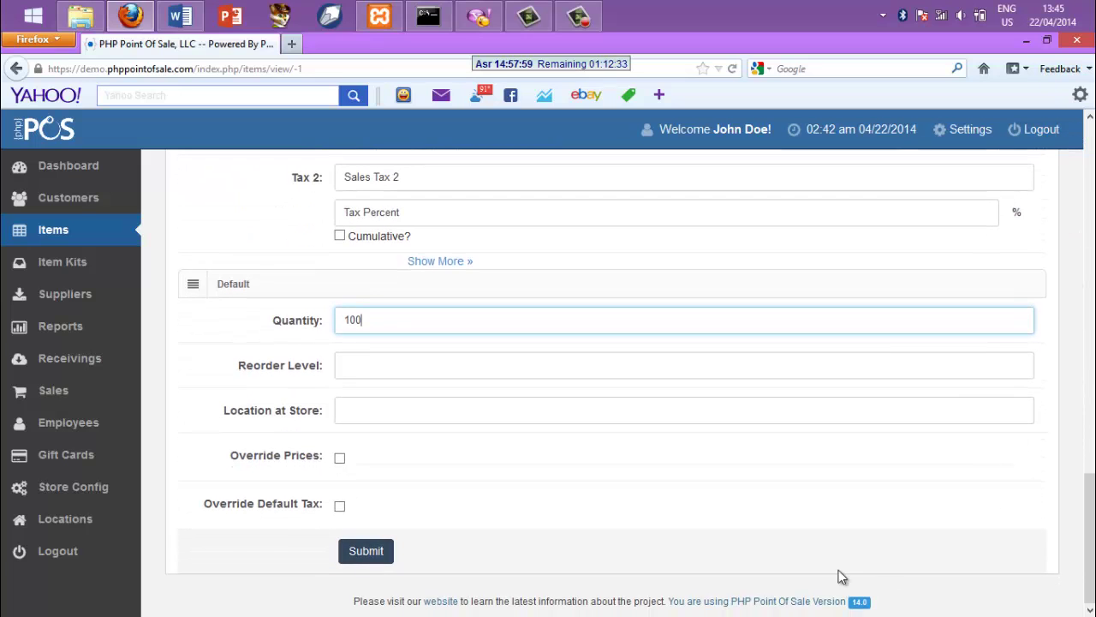
pyautogui.click(377, 552)
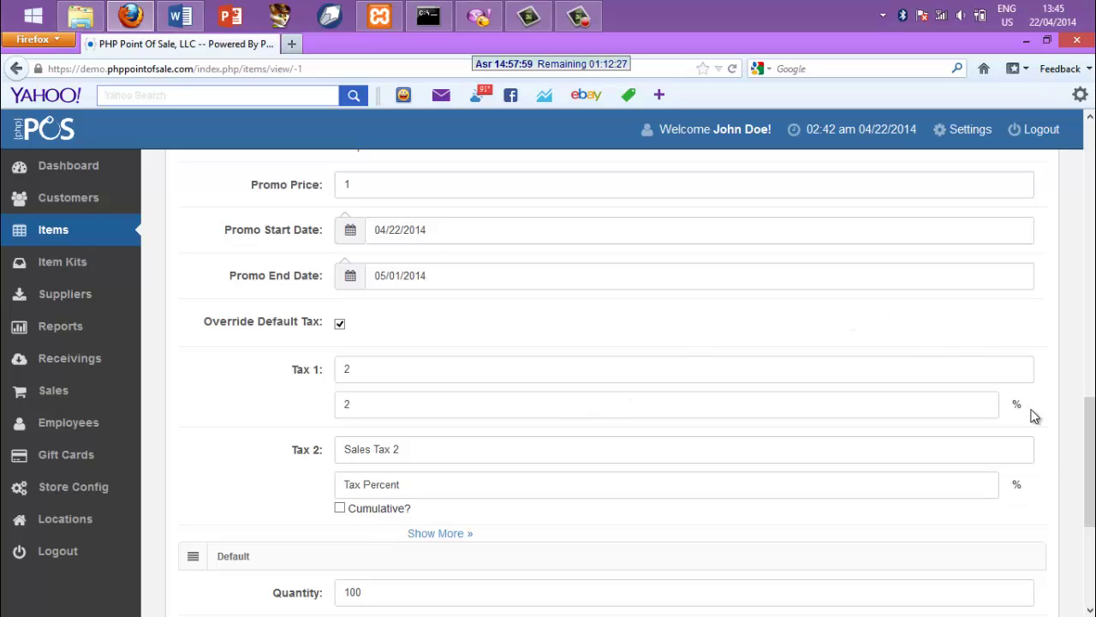
pyautogui.scroll(2, 1092, 366)
pyautogui.scroll(5, 1091, 367)
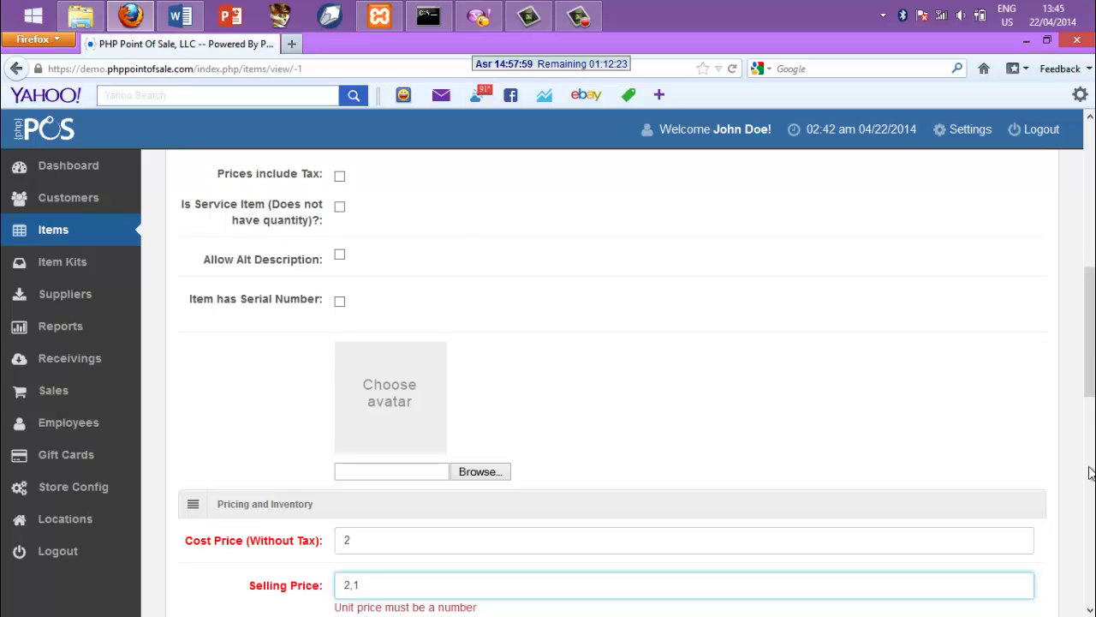
pyautogui.scroll(-5, 1090, 608)
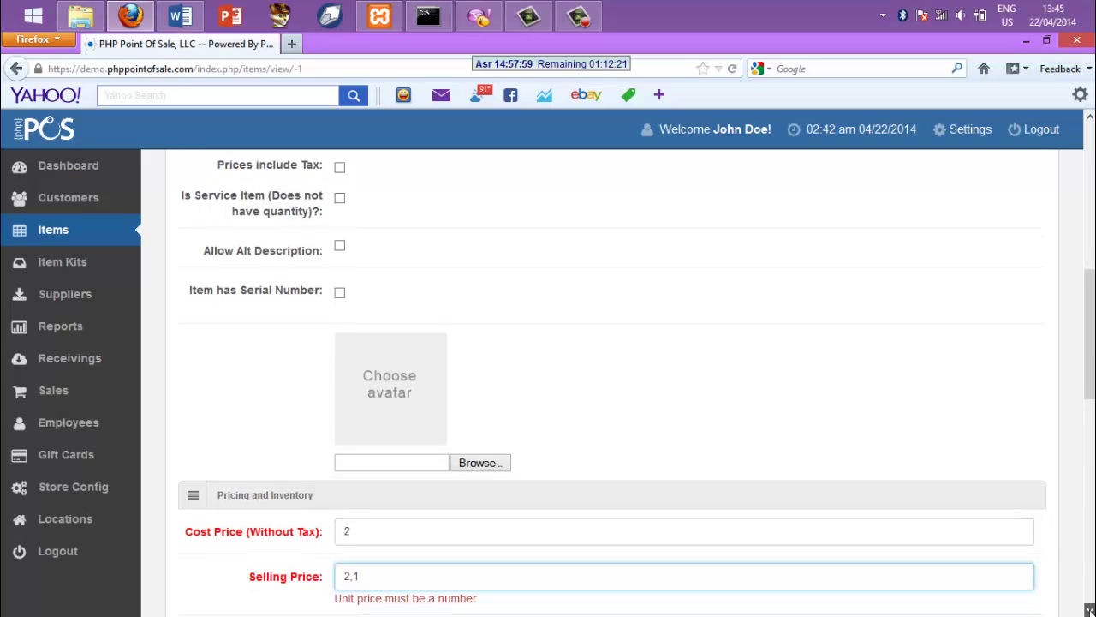
pyautogui.scroll(-3, 1090, 609)
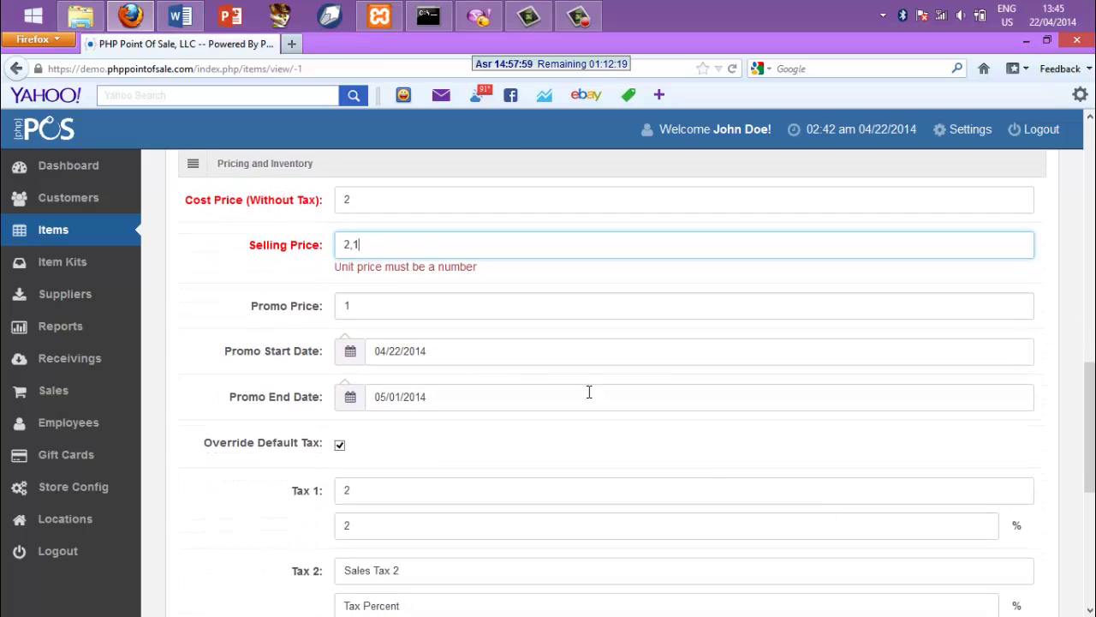
# Correct the selling price from 2,1 to 2.1
pyautogui.click(366, 249)
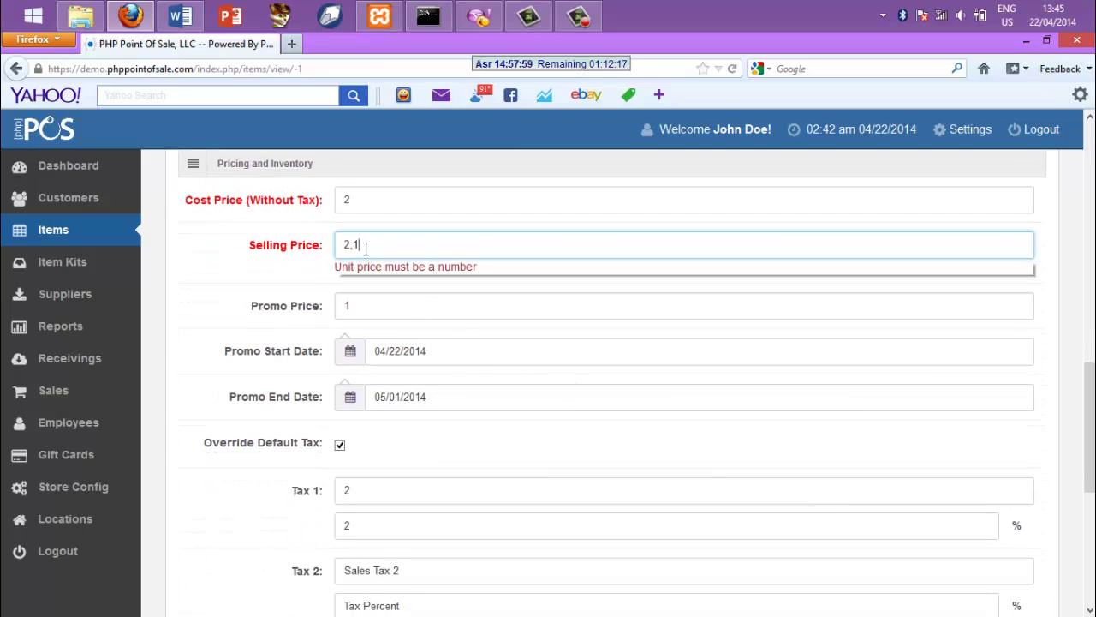
pyautogui.press('BackSpace')
pyautogui.press('BackSpace')
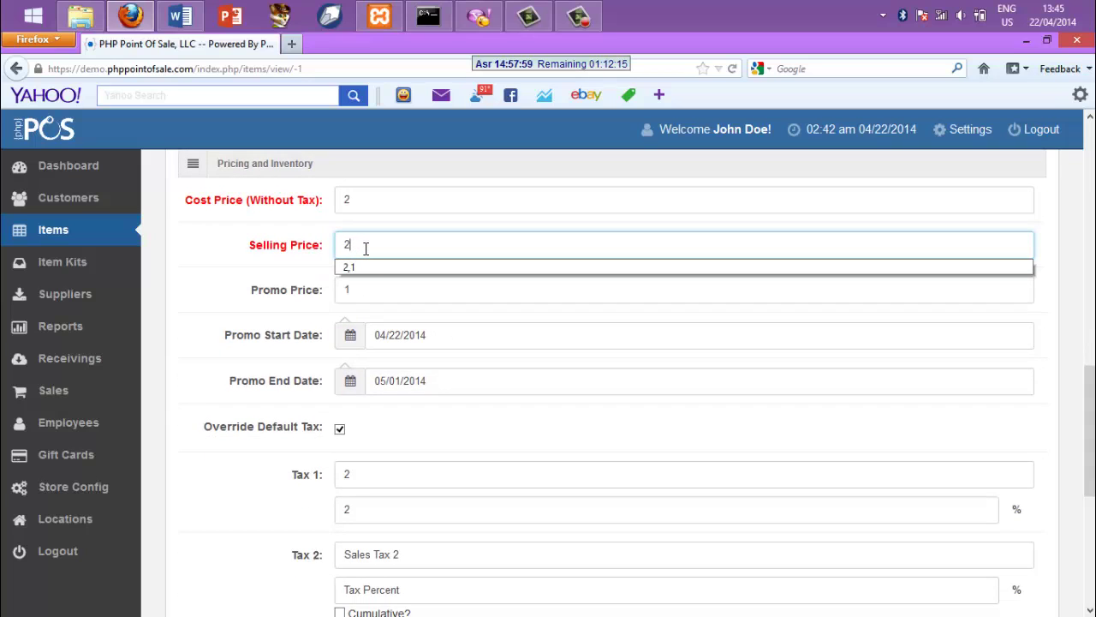
pyautogui.write('.1')
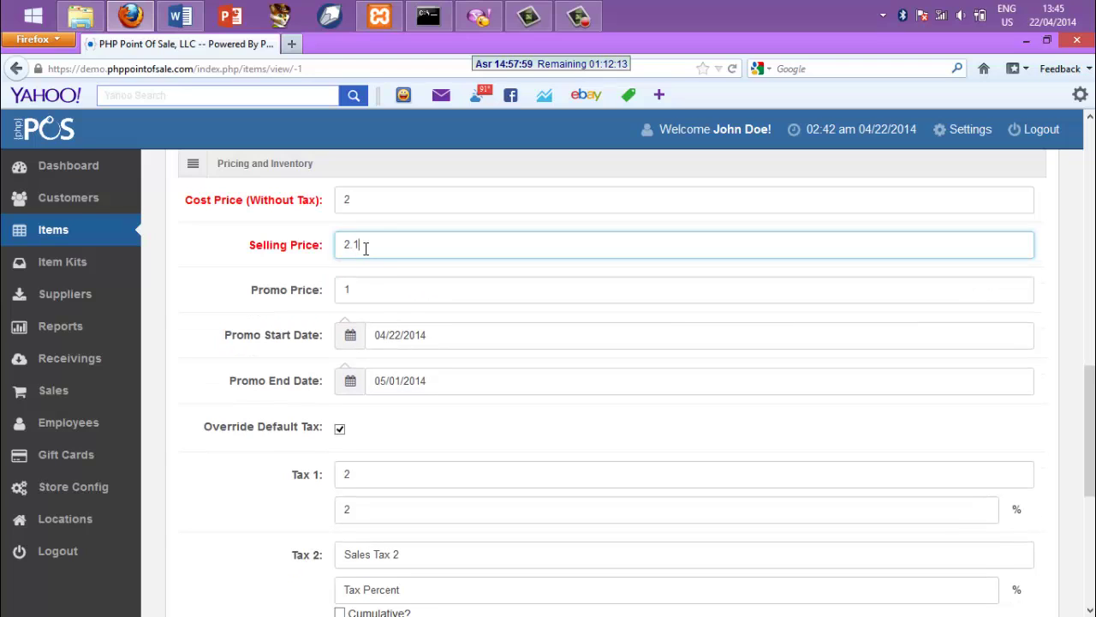
pyautogui.click(389, 272)
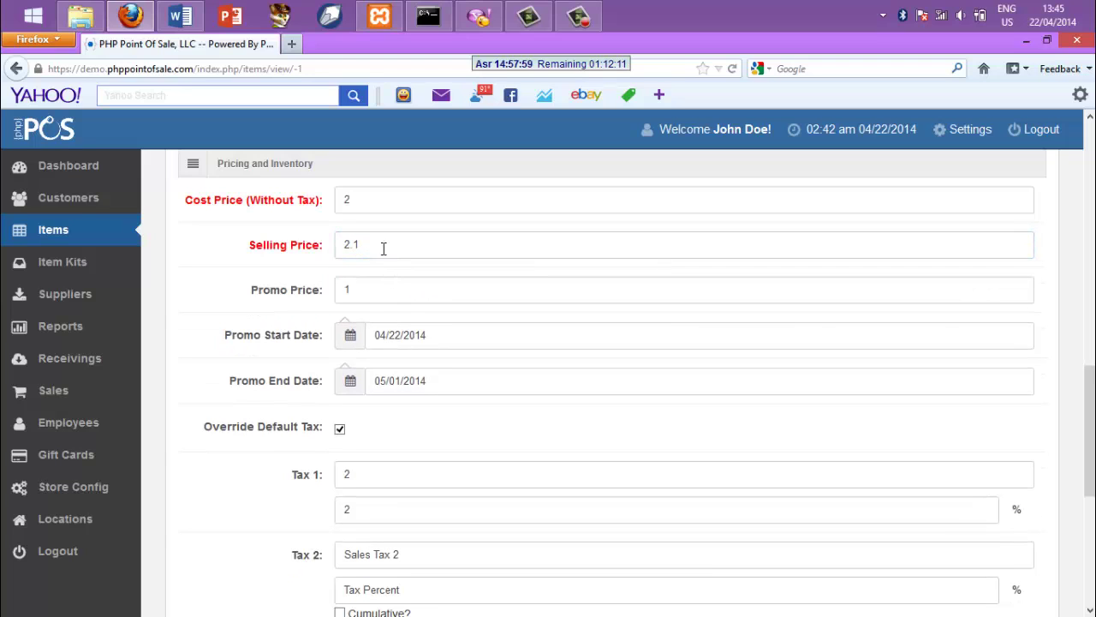
pyautogui.click(384, 249)
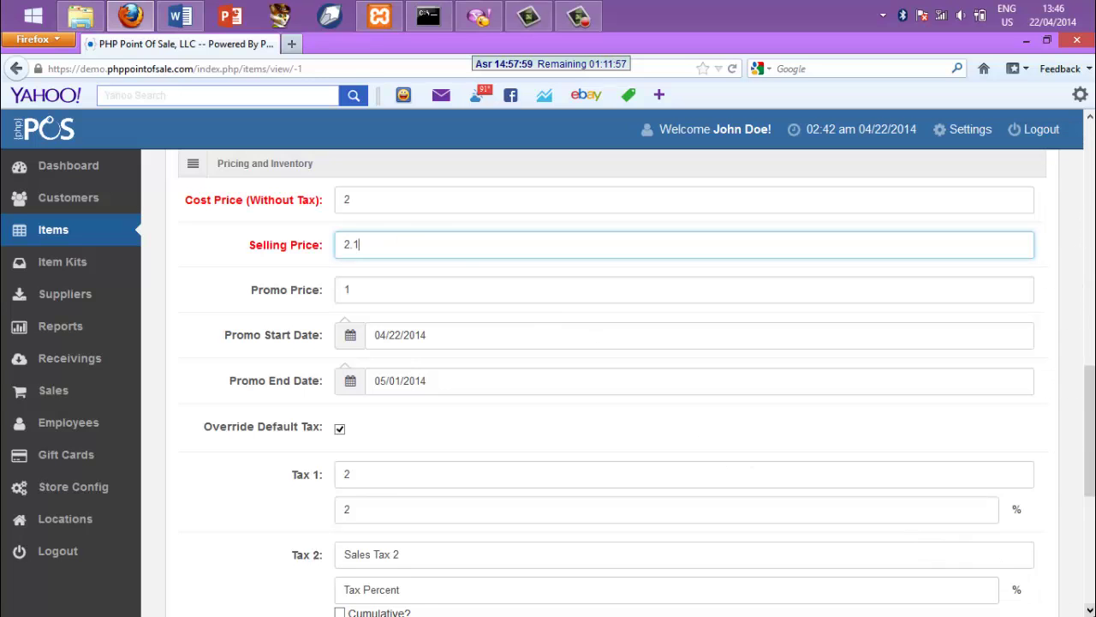
pyautogui.scroll(-3, 1091, 611)
pyautogui.scroll(-7, 720, 599)
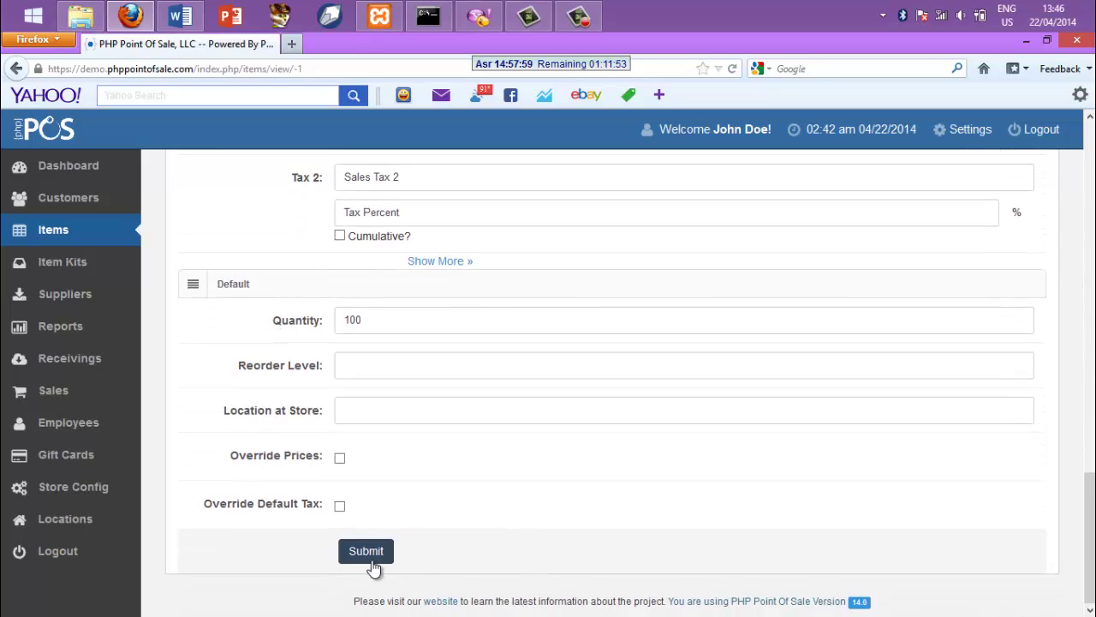
# Submit the chocolatos item and get the added confirmation with a blank New Item form
pyautogui.click(373, 565)
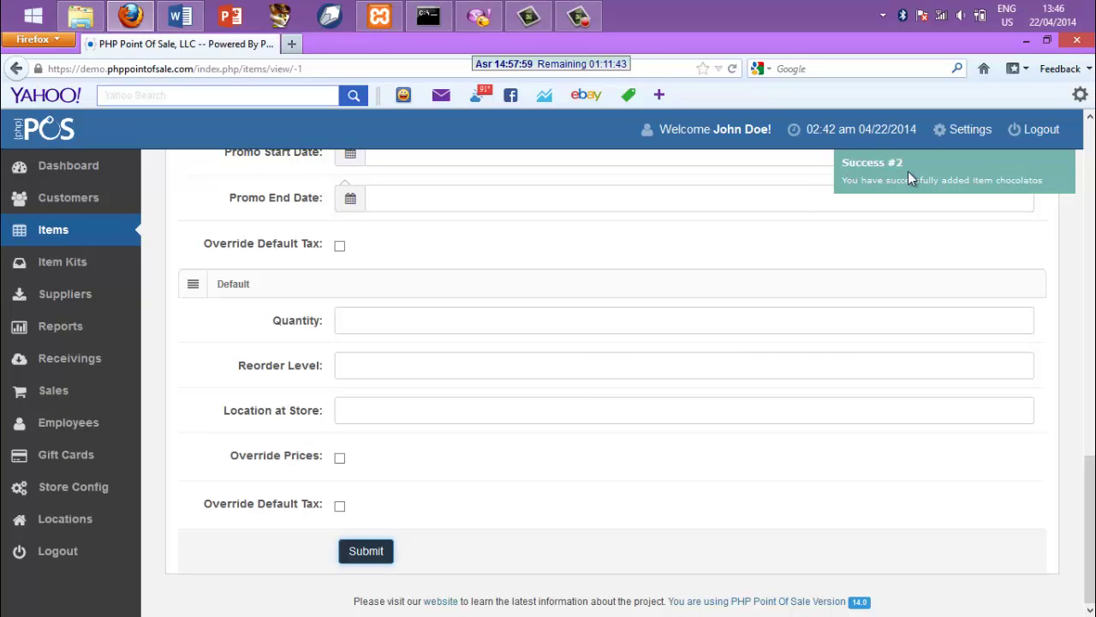
pyautogui.moveTo(909, 174)
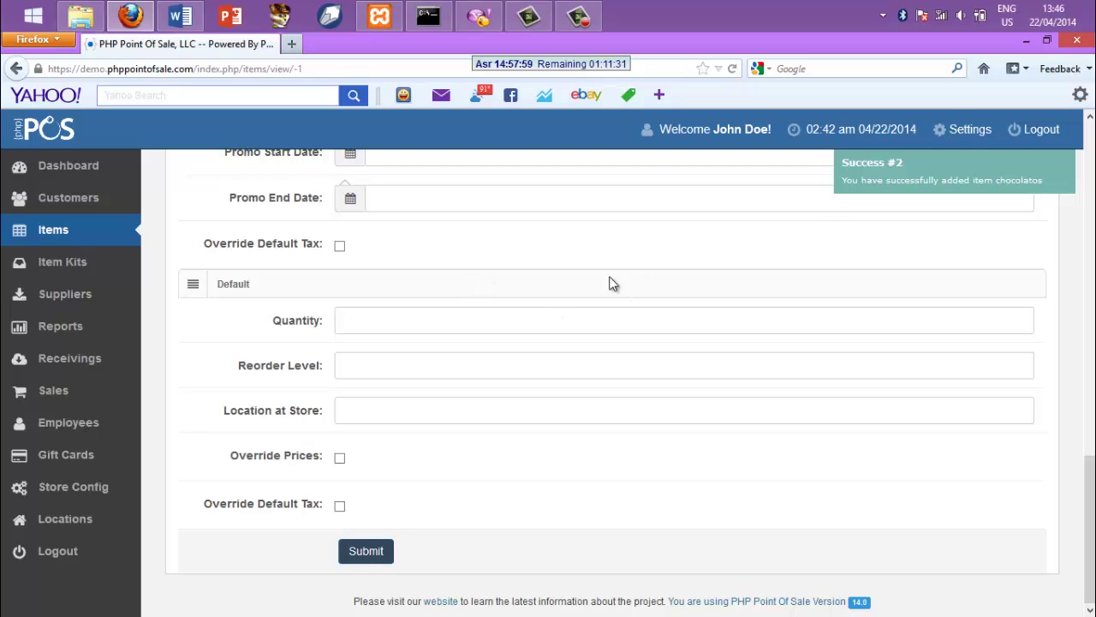
pyautogui.click(1091, 156)
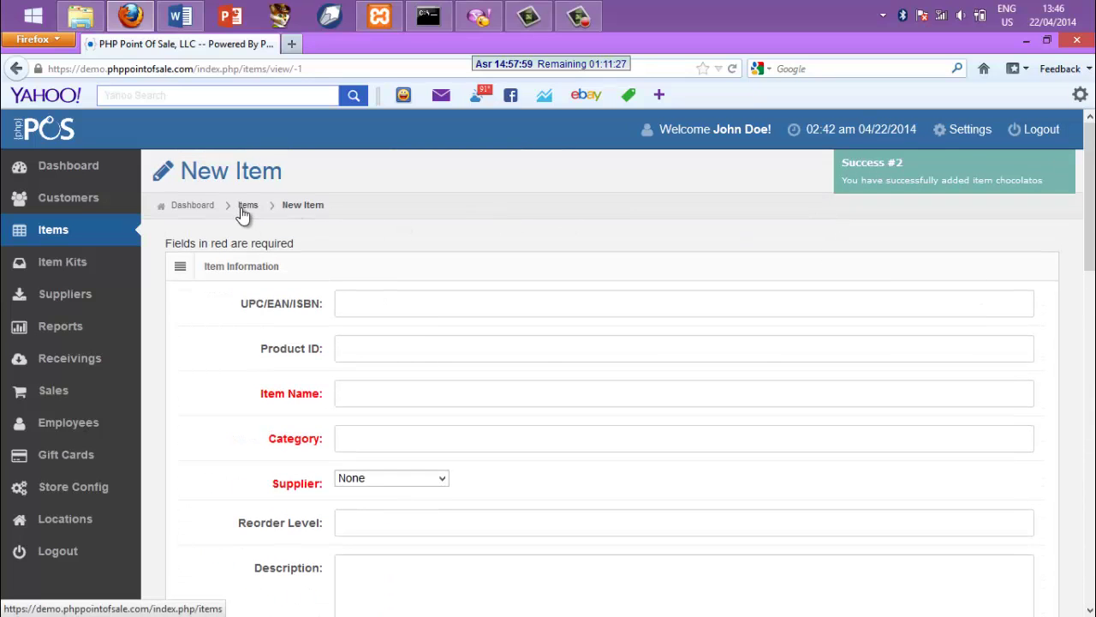
# Go back to the Items list and tick the chocolatos row
pyautogui.click(244, 215)
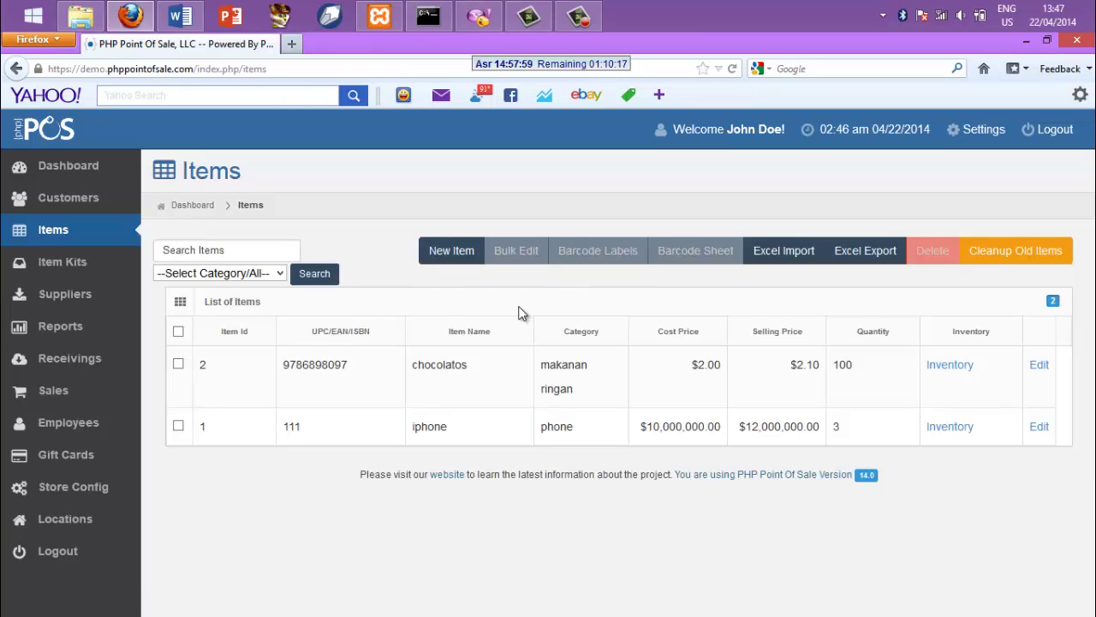
pyautogui.click(178, 363)
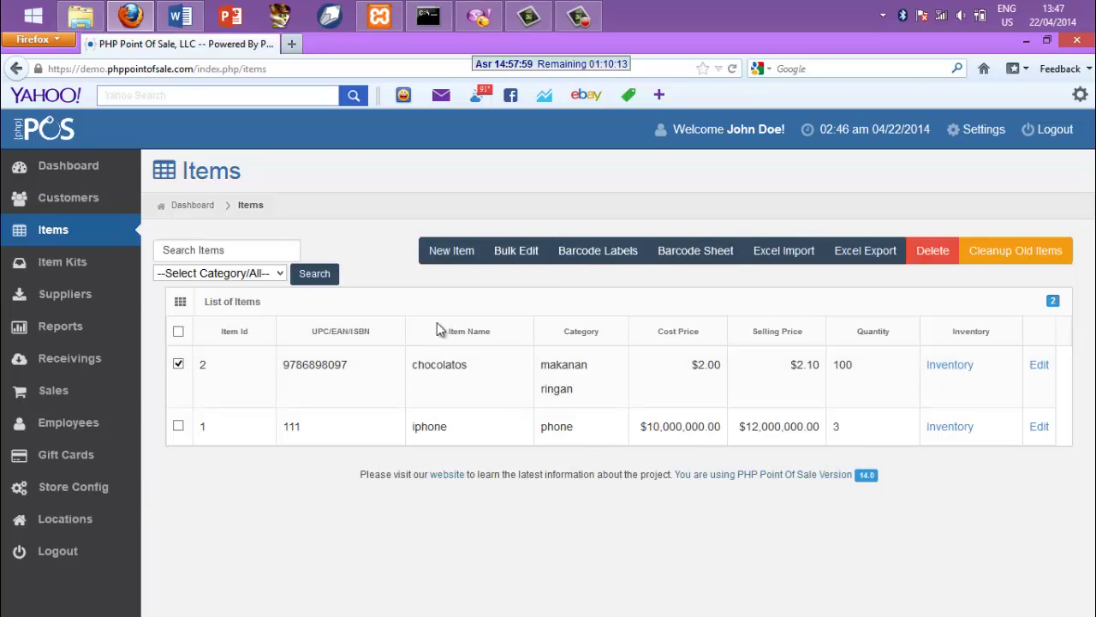
# Generate barcode labels for chocolatos, then return to the POS tab on Item Kits
pyautogui.click(588, 257)
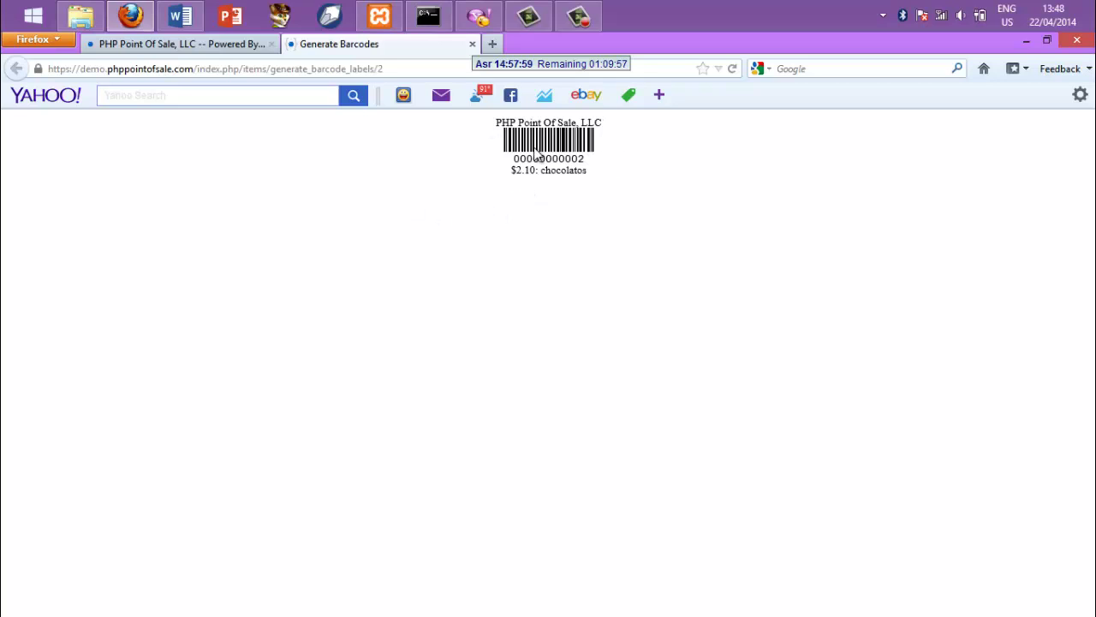
pyautogui.click(201, 50)
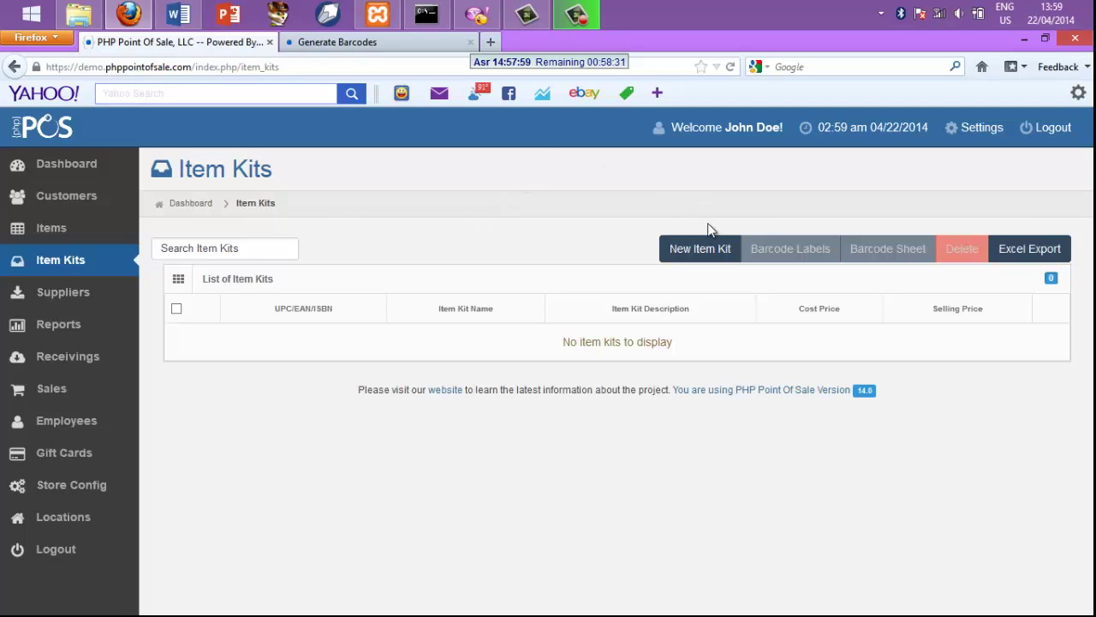
# Start a new item kit from the Item Kits page
pyautogui.click(698, 248)
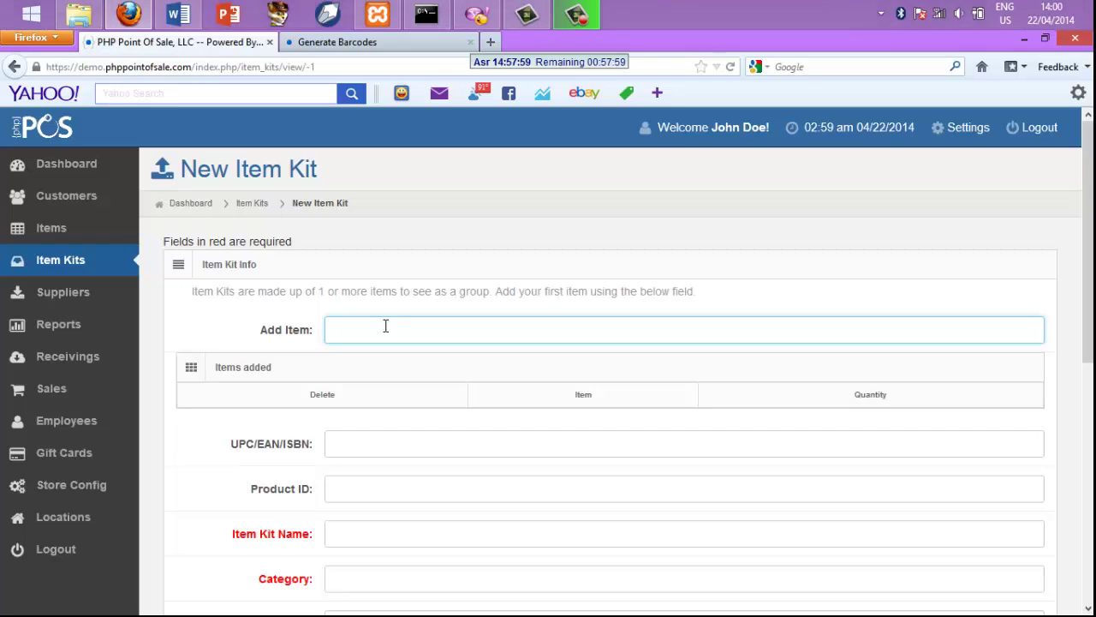
# Search for chocolatos and add 'chocolatos (makanan ringan)' to the kit with quantity 1
pyautogui.write('m')
pyautogui.write('al')
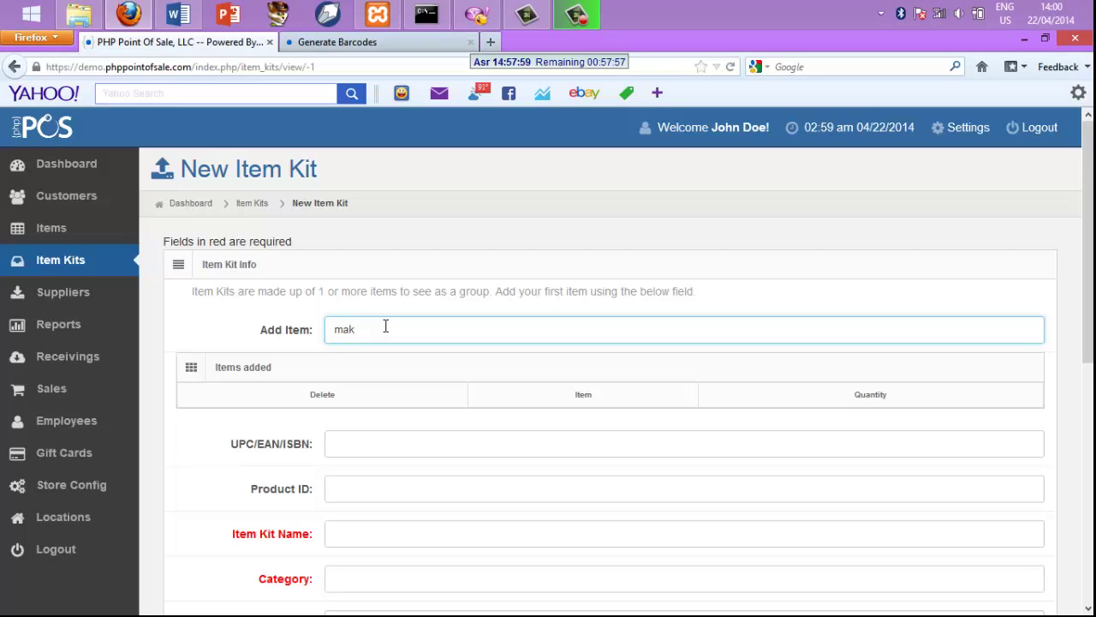
pyautogui.press('BackSpace')
pyautogui.press('BackSpace')
pyautogui.press('BackSpace')
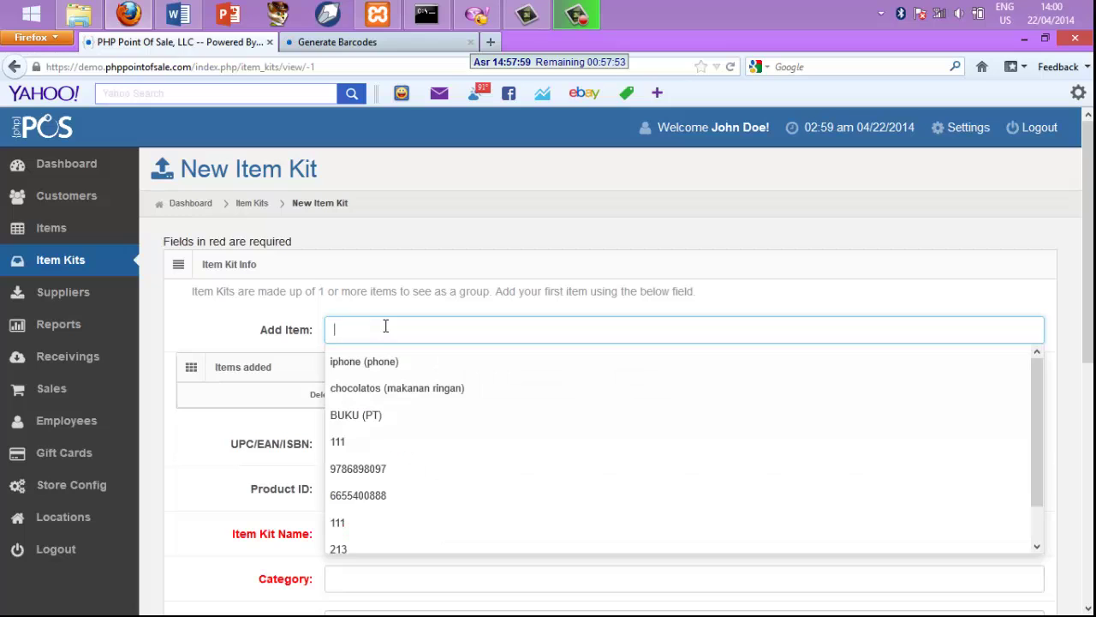
pyautogui.write('c')
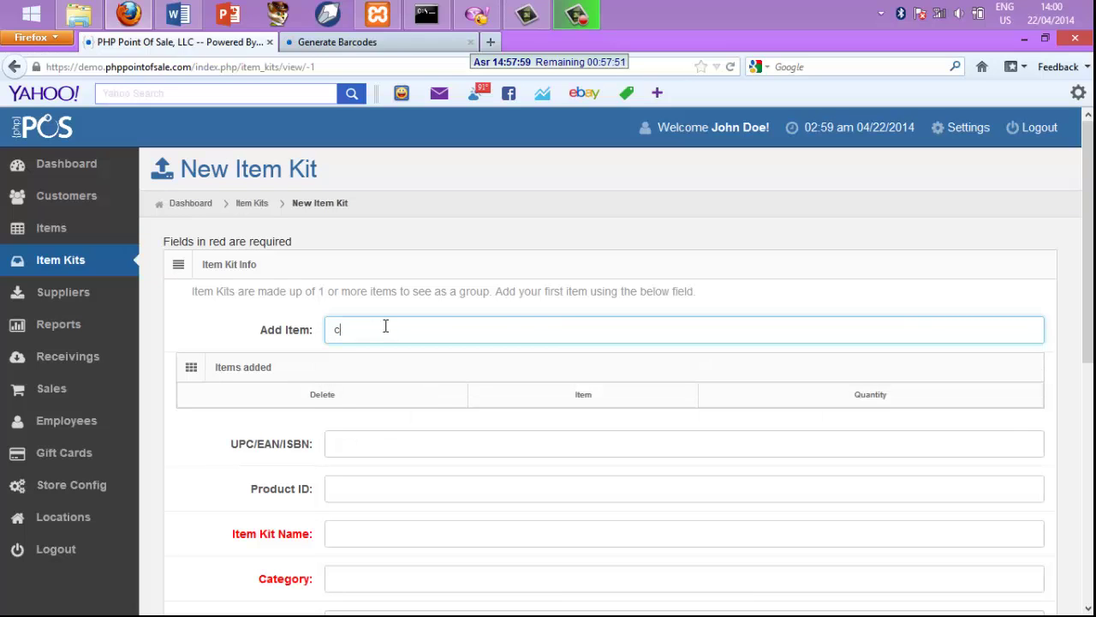
pyautogui.write('hocol')
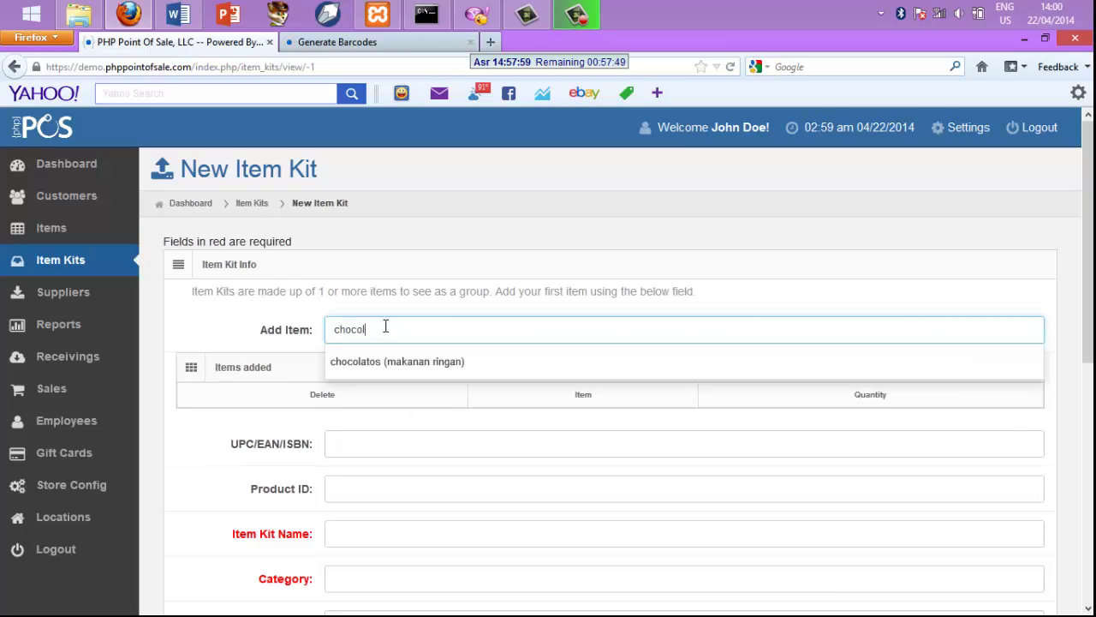
pyautogui.write('atos')
pyautogui.click(399, 369)
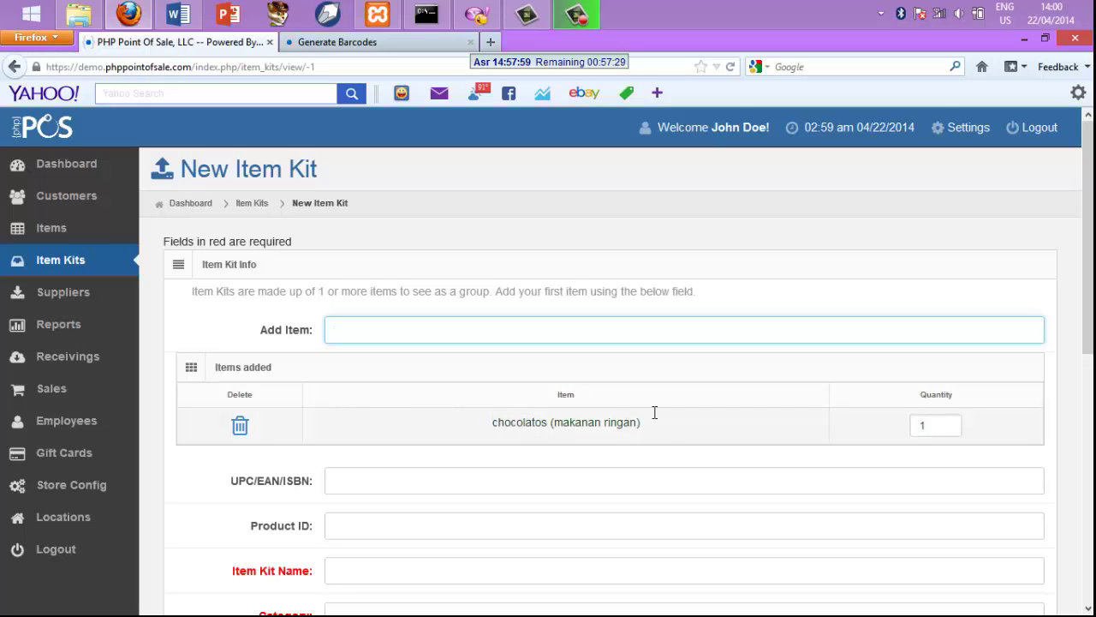
pyautogui.click(935, 426)
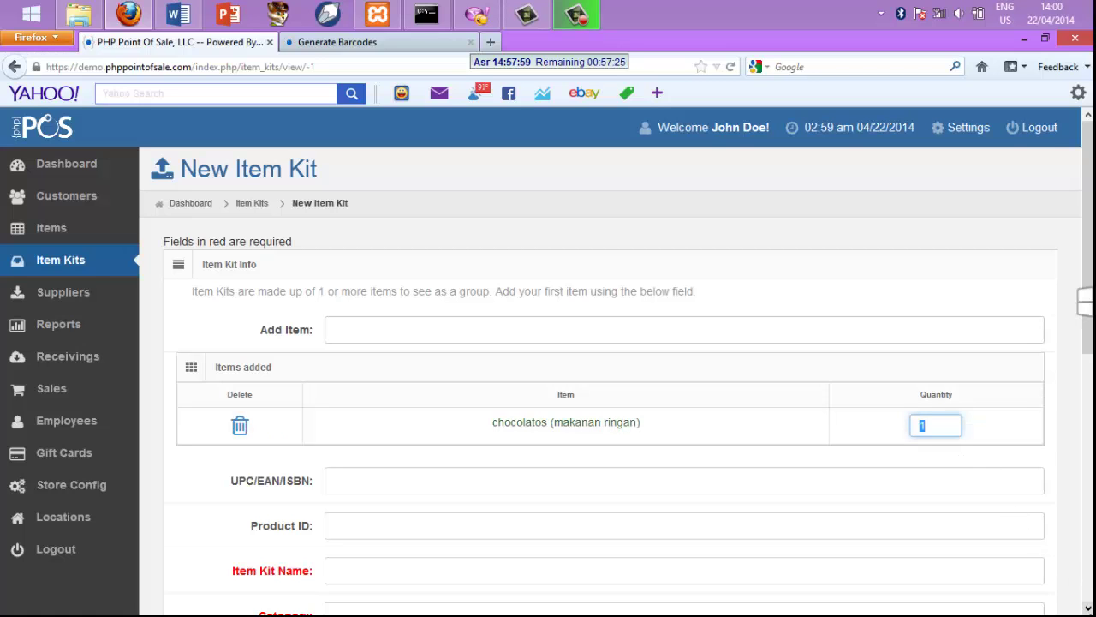
pyautogui.scroll(-1, 1061, 300)
pyautogui.scroll(-5, 617, 368)
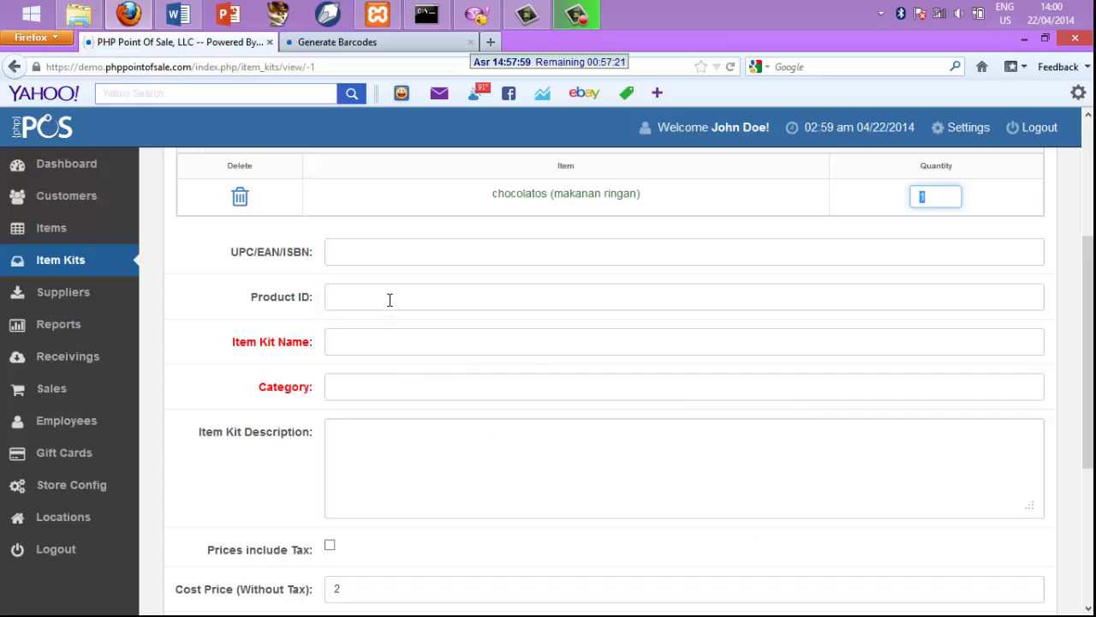
# Fill UPC 97888787, product ID 2, kit name chocolatos and category makanan ringan
pyautogui.click(376, 251)
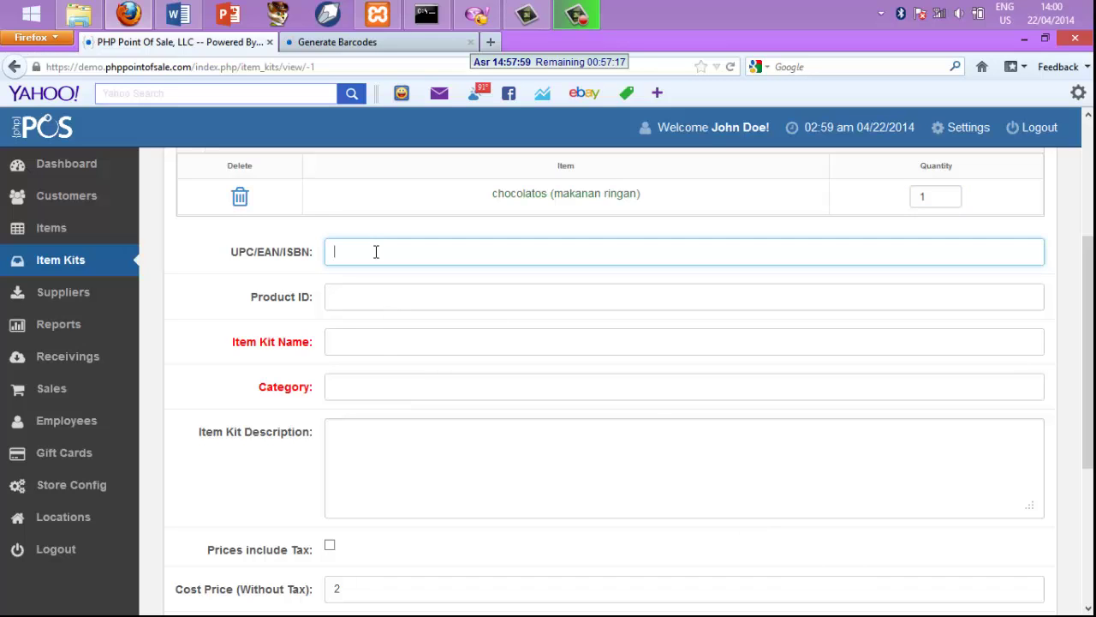
pyautogui.write('97888787')
pyautogui.click(361, 293)
pyautogui.write('2')
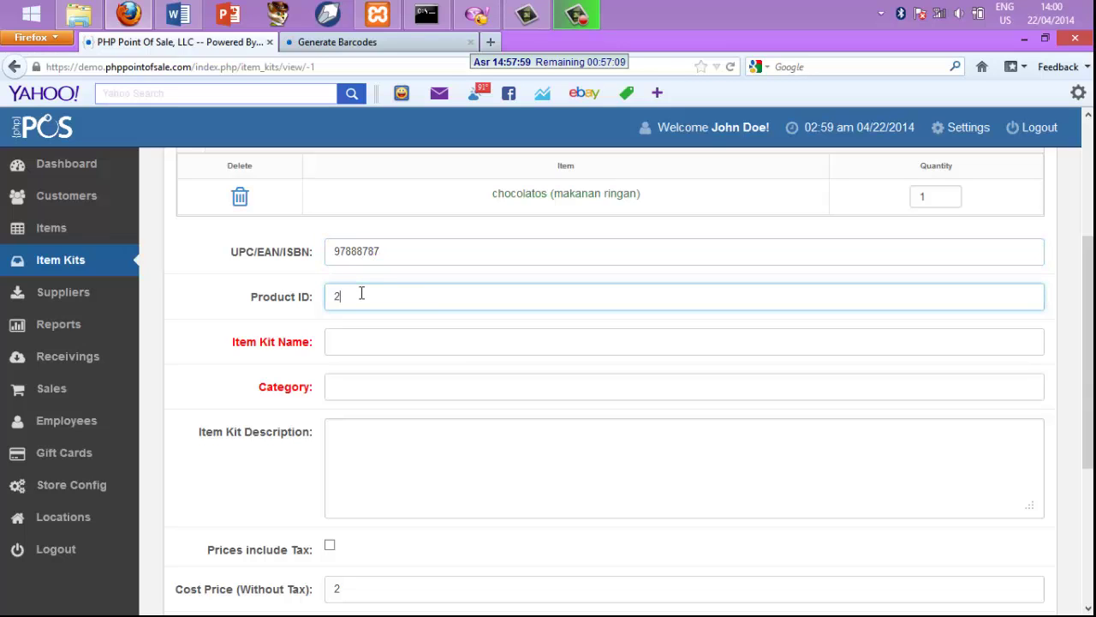
pyautogui.click(347, 346)
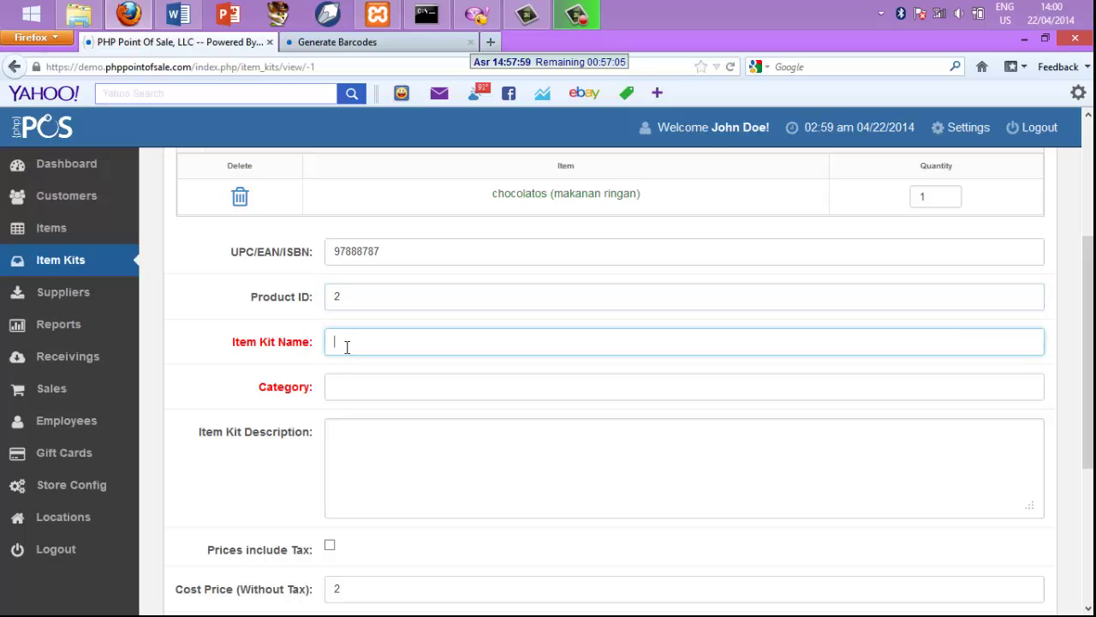
pyautogui.write('c')
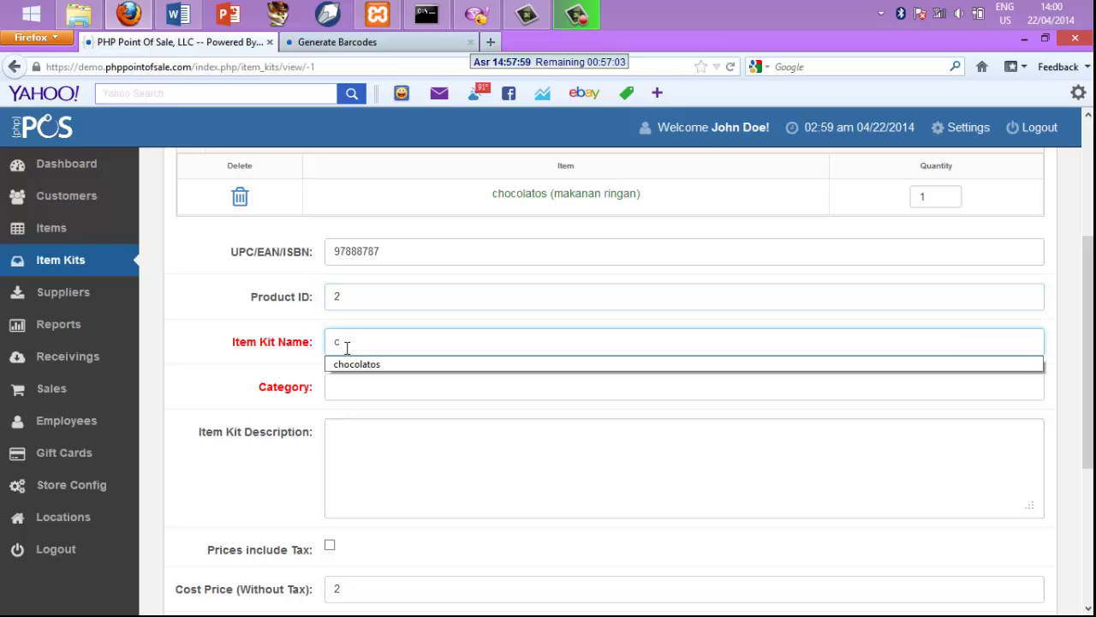
pyautogui.click(351, 364)
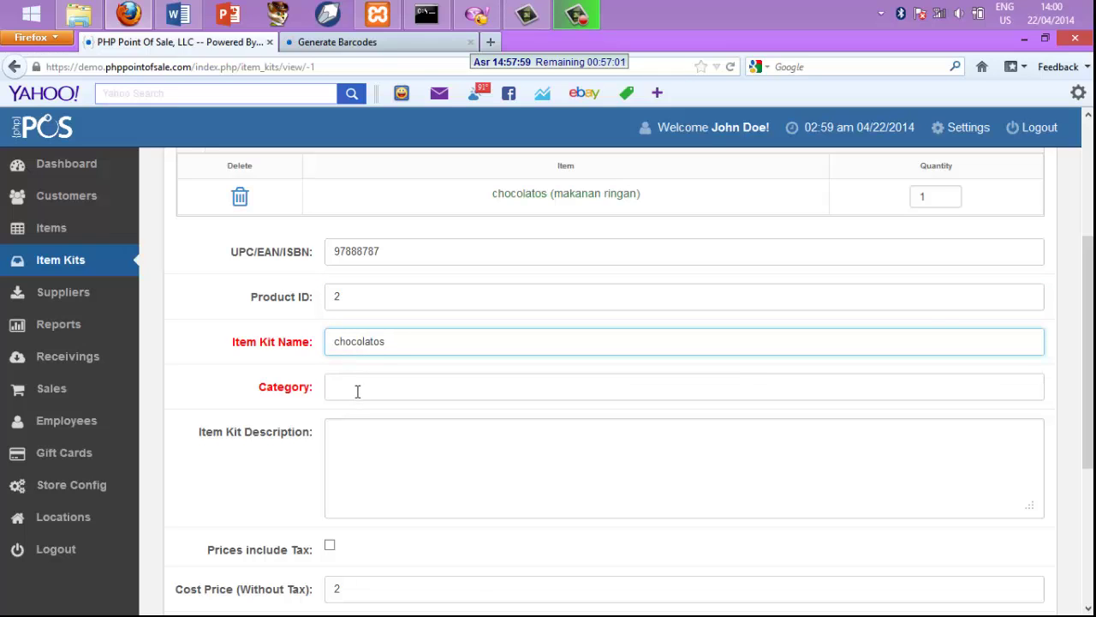
pyautogui.click(357, 390)
pyautogui.write('m')
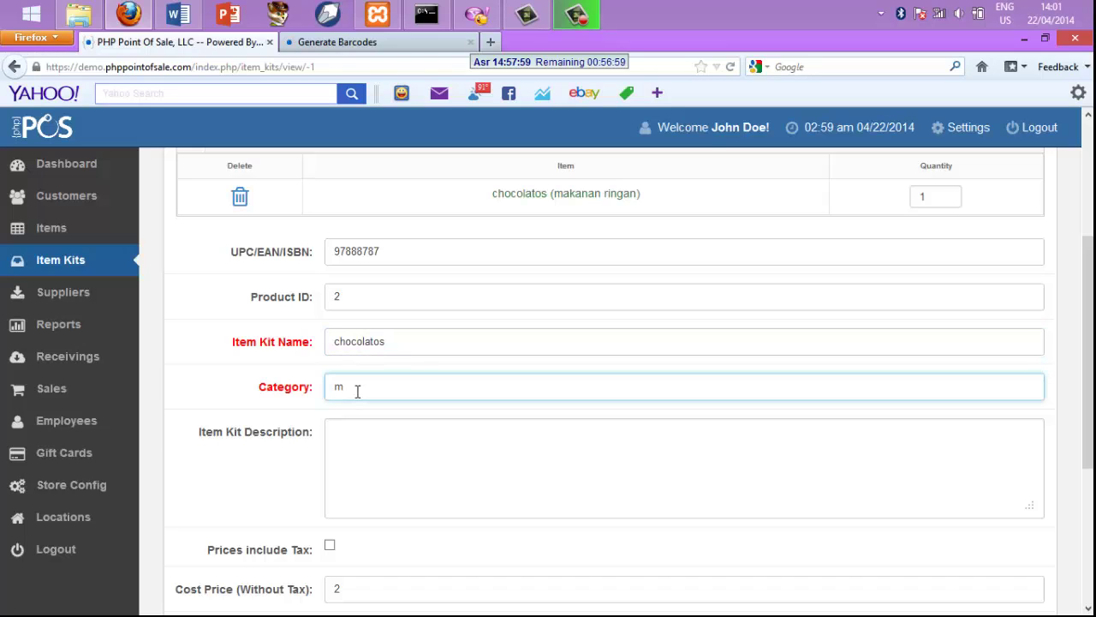
pyautogui.write('akana')
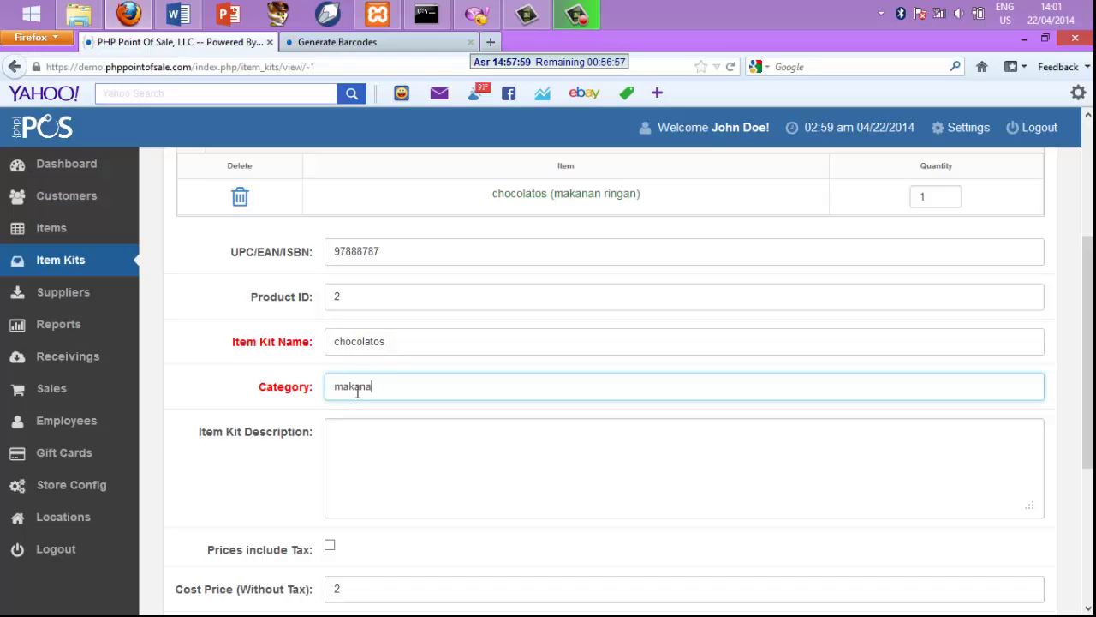
pyautogui.write('n ringan')
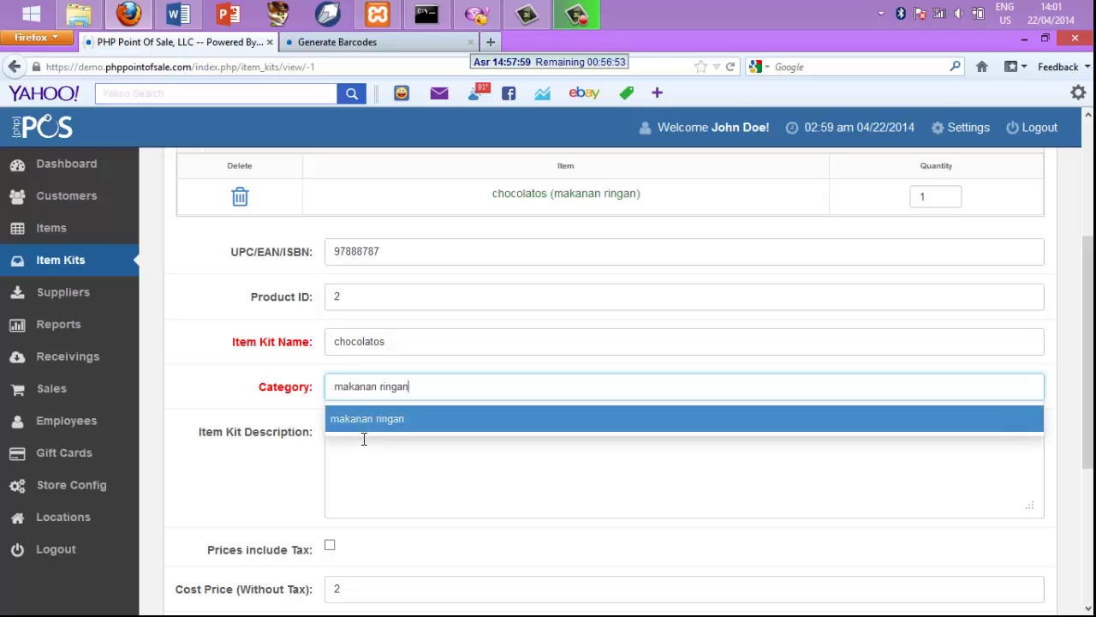
pyautogui.click(364, 438)
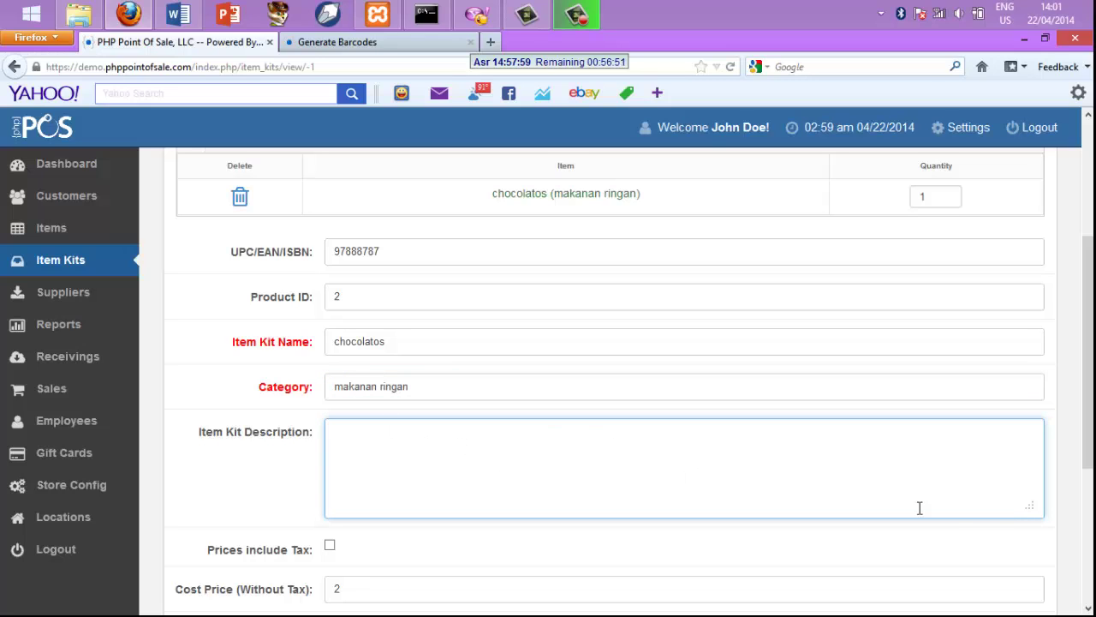
# Submit the chocolatos item kit form
pyautogui.click(1091, 608)
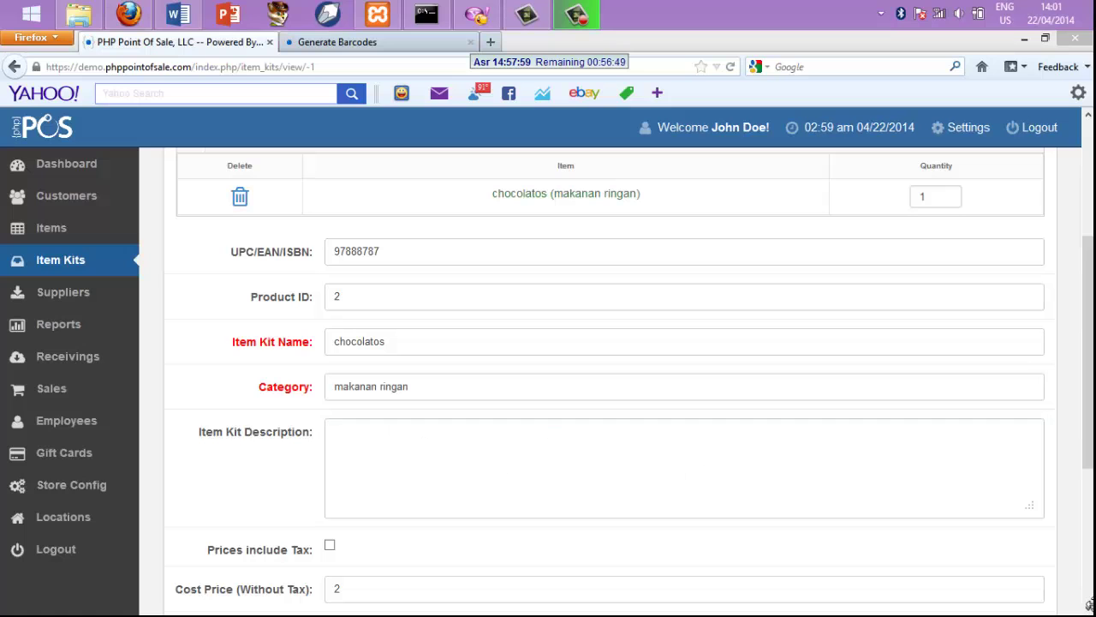
pyautogui.click(1089, 608)
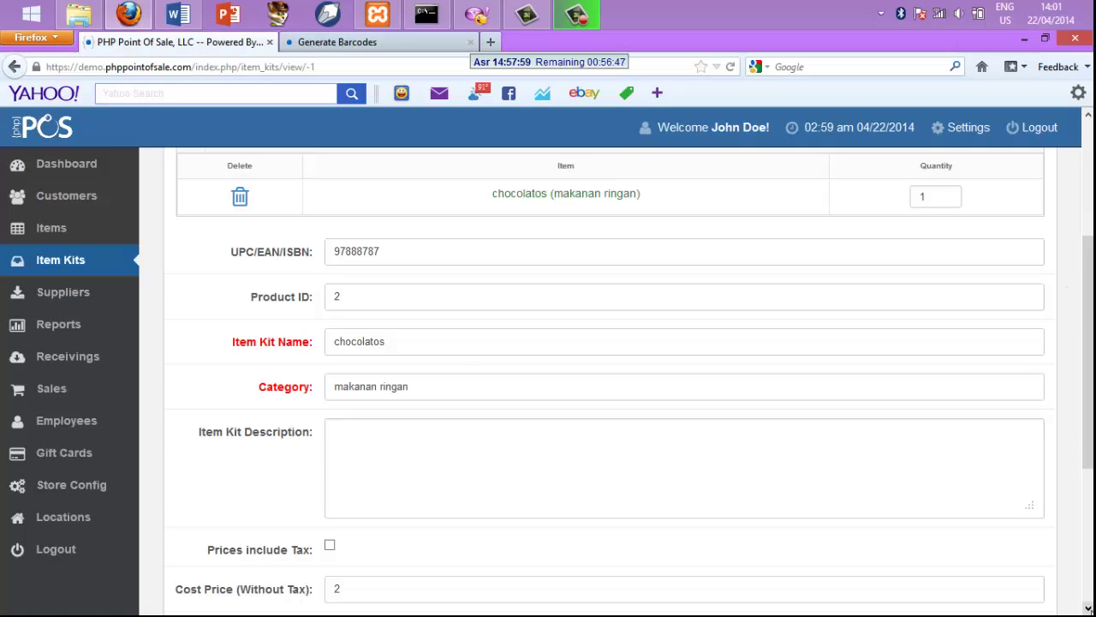
pyautogui.scroll(-4, 1088, 608)
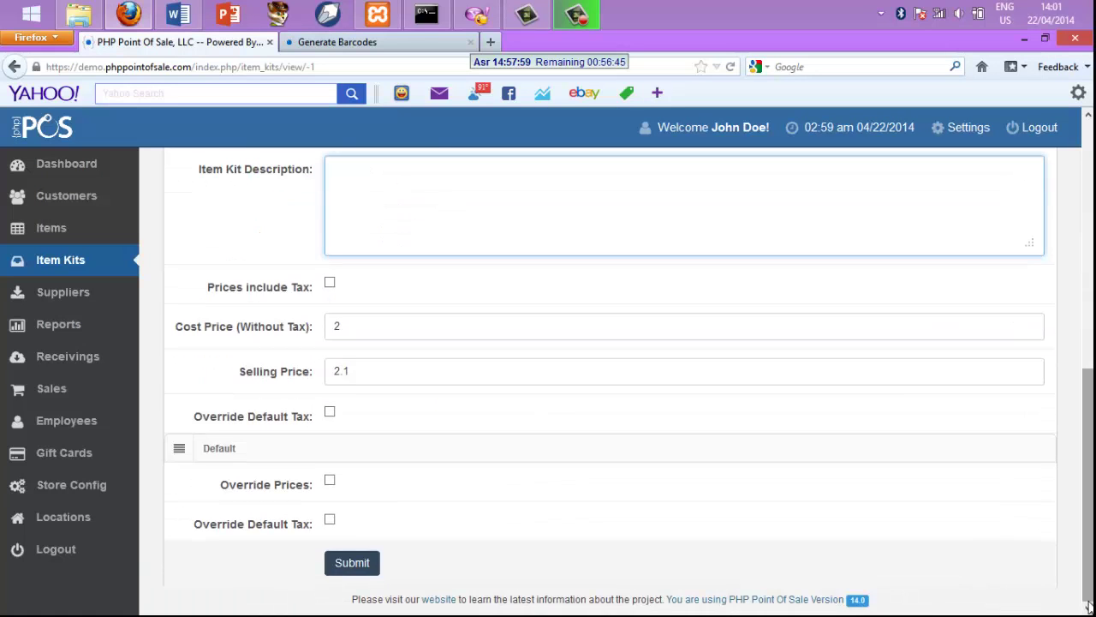
pyautogui.click(352, 570)
pyautogui.click(351, 565)
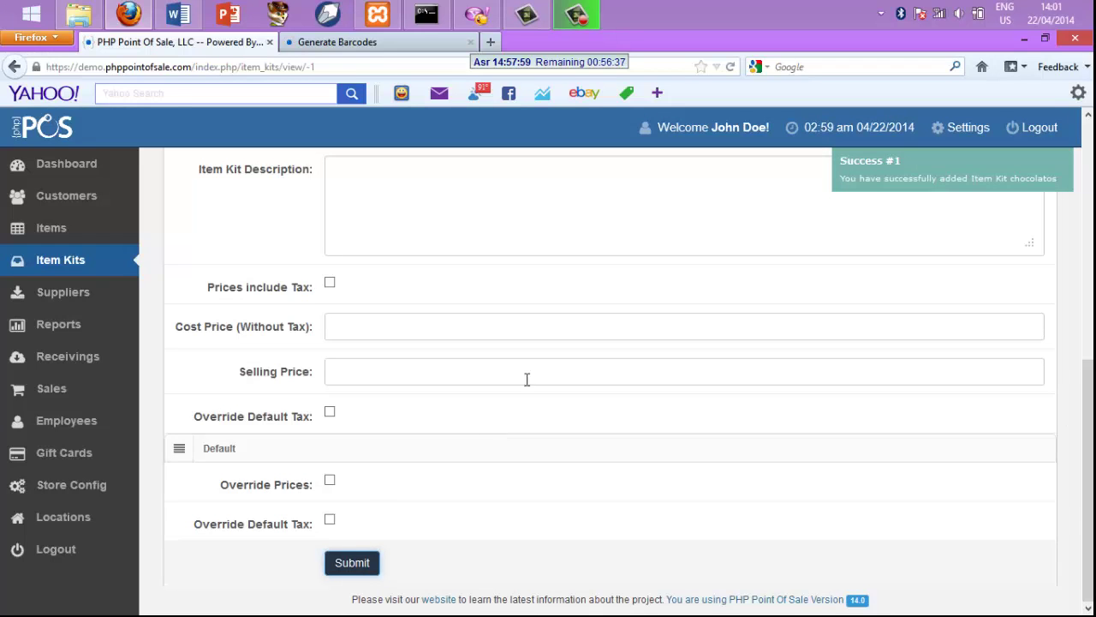
pyautogui.scroll(6, 1037, 249)
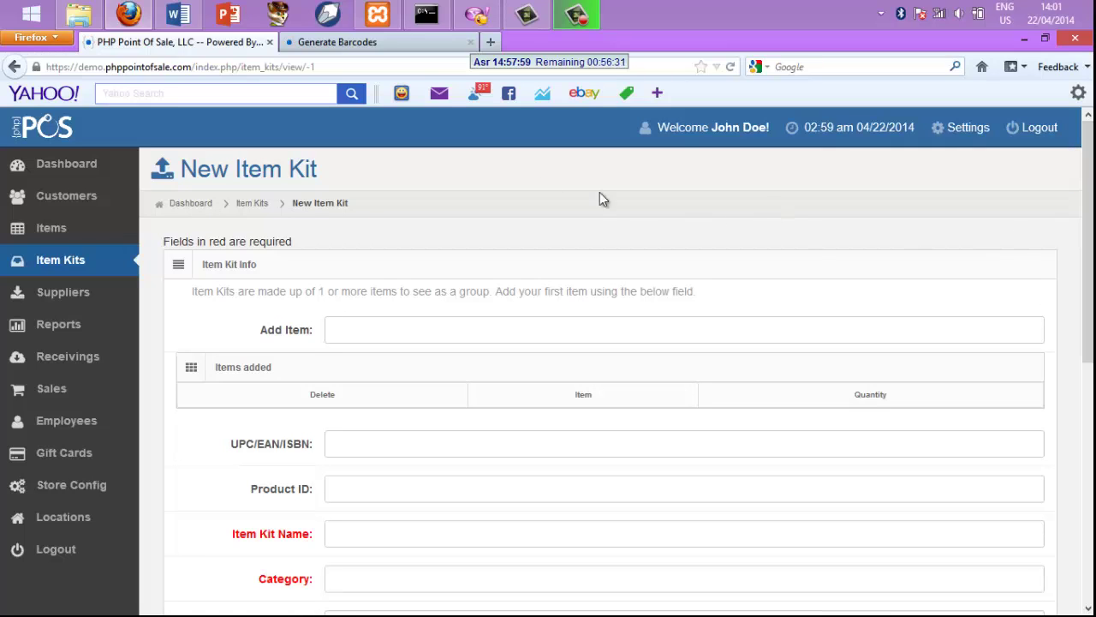
# Leave the cleared kit form via the Item Kits breadcrumb, heading back to Items
pyautogui.click(250, 213)
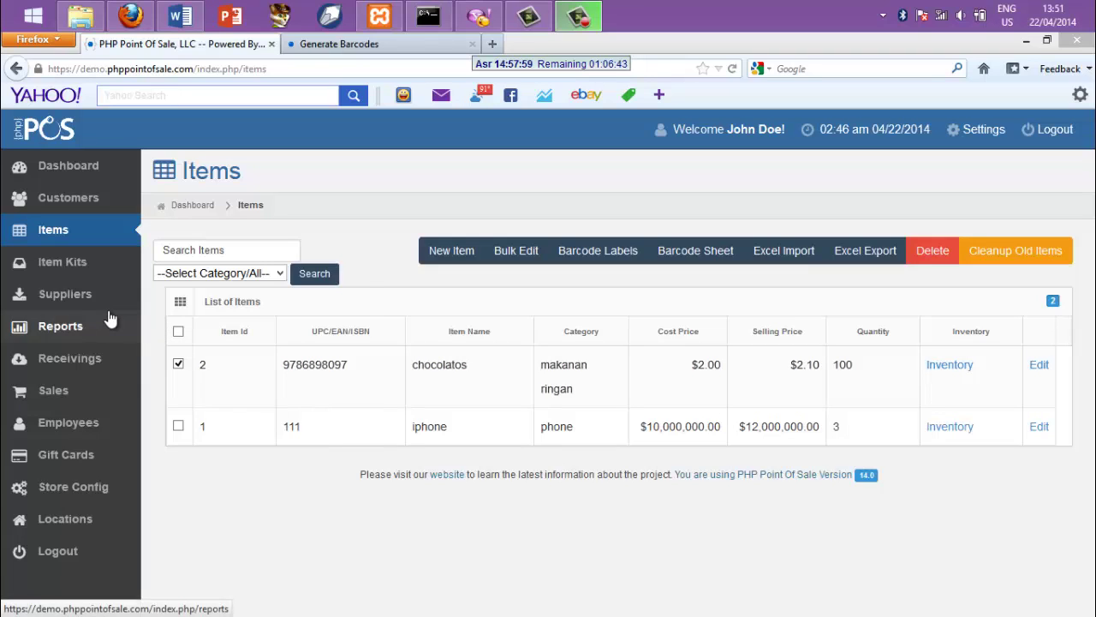
# From the Suppliers list, start a new supplier record
pyautogui.click(67, 295)
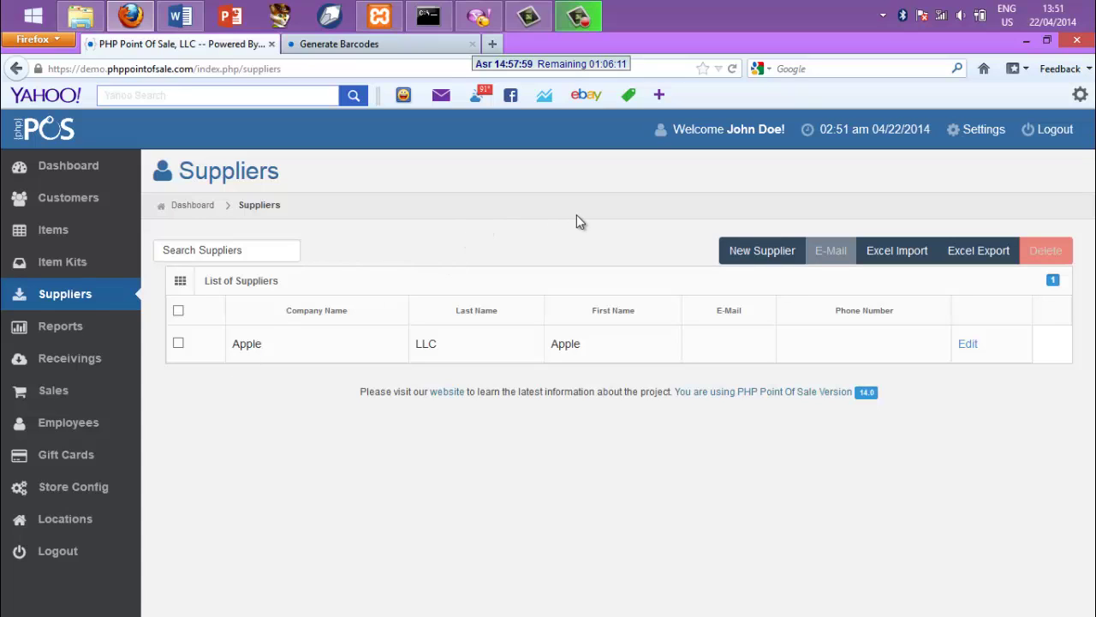
pyautogui.click(759, 255)
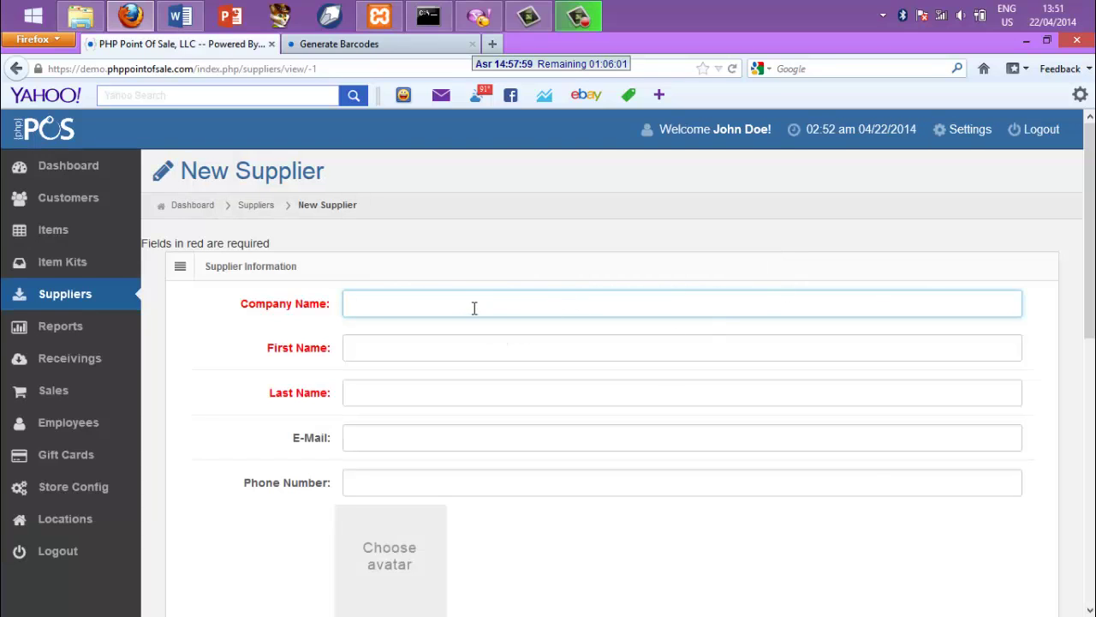
# Set the supplier's company name to pt.maju from the autocomplete suggestion
pyautogui.click(474, 307)
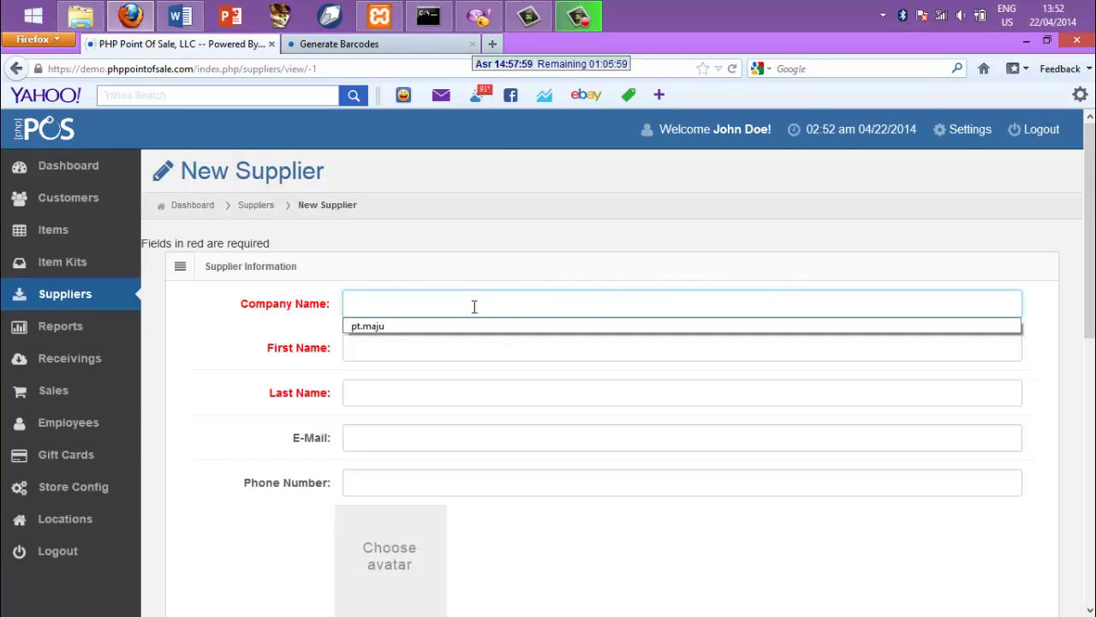
pyautogui.click(475, 307)
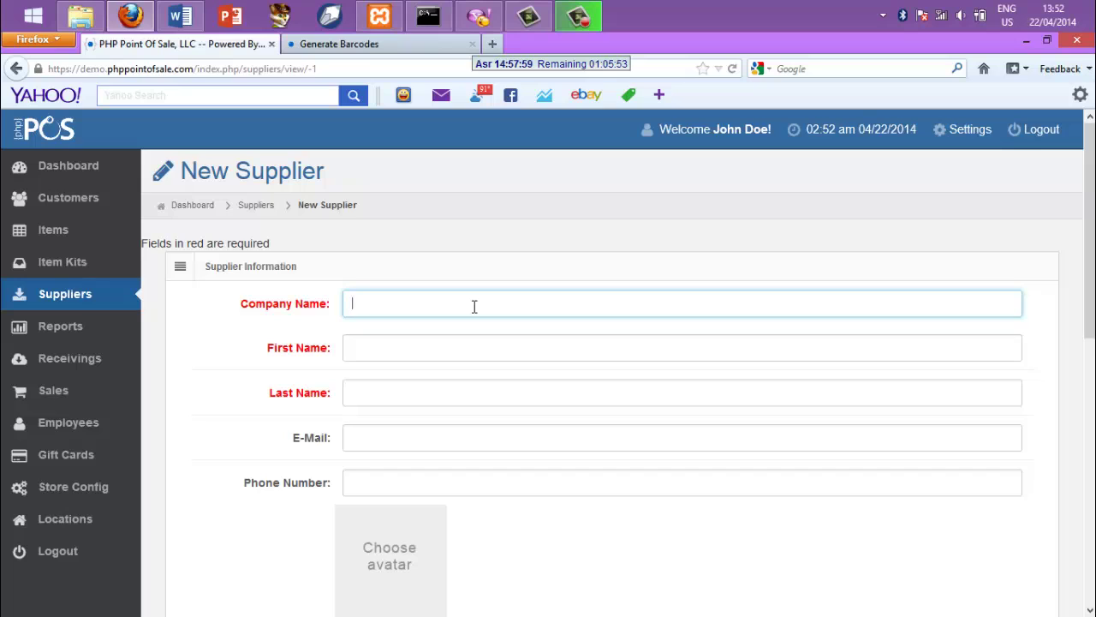
pyautogui.write('pt.')
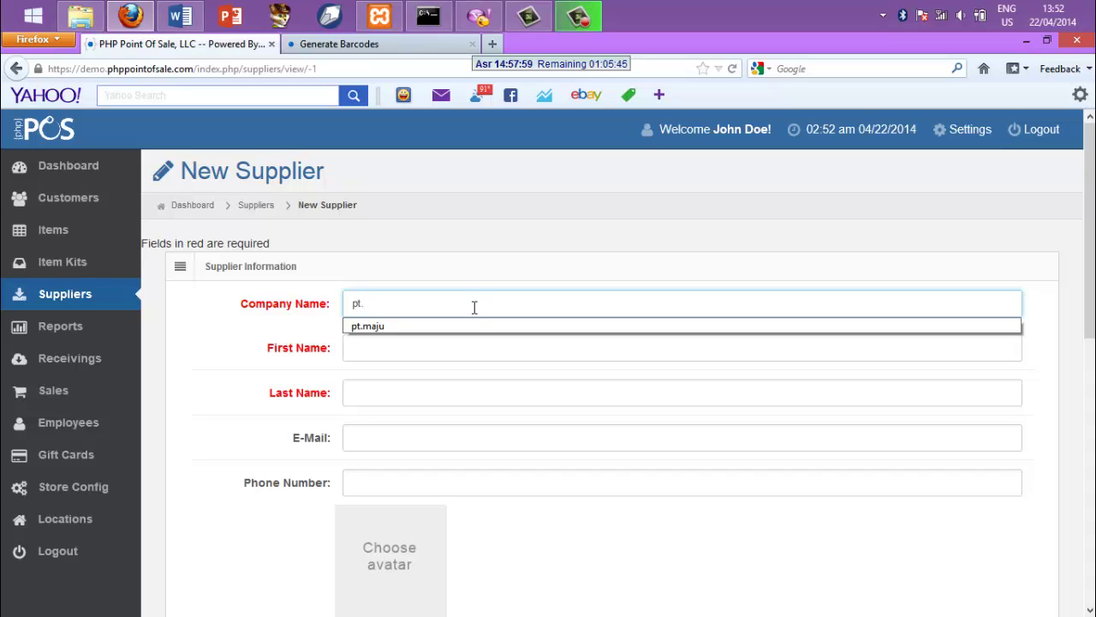
pyautogui.click(475, 326)
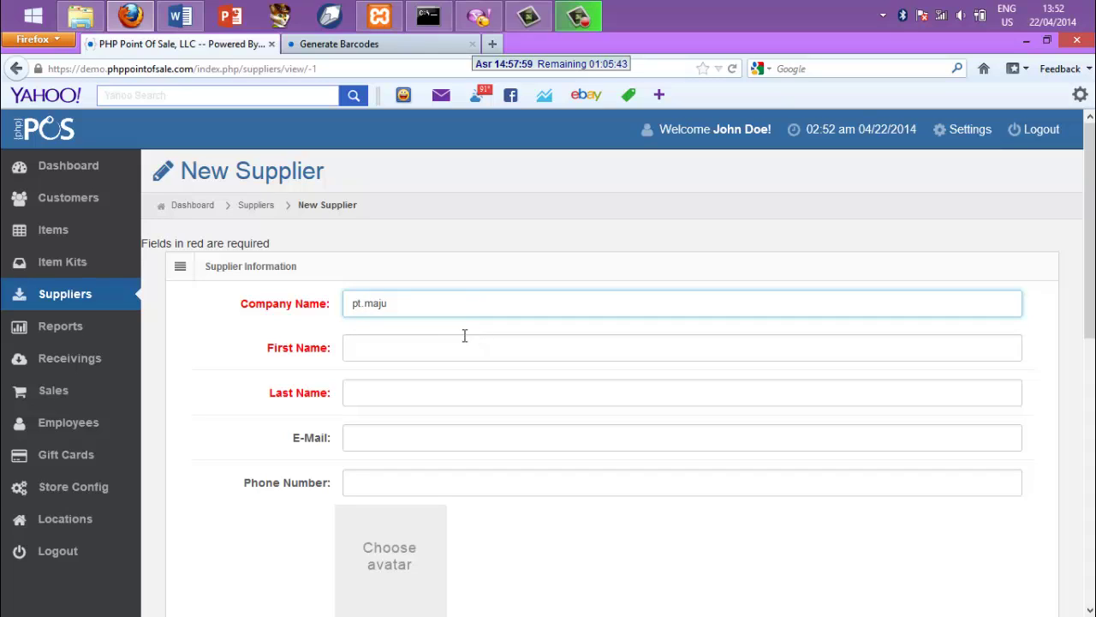
# Enter the contact's first name and last name
pyautogui.click(453, 344)
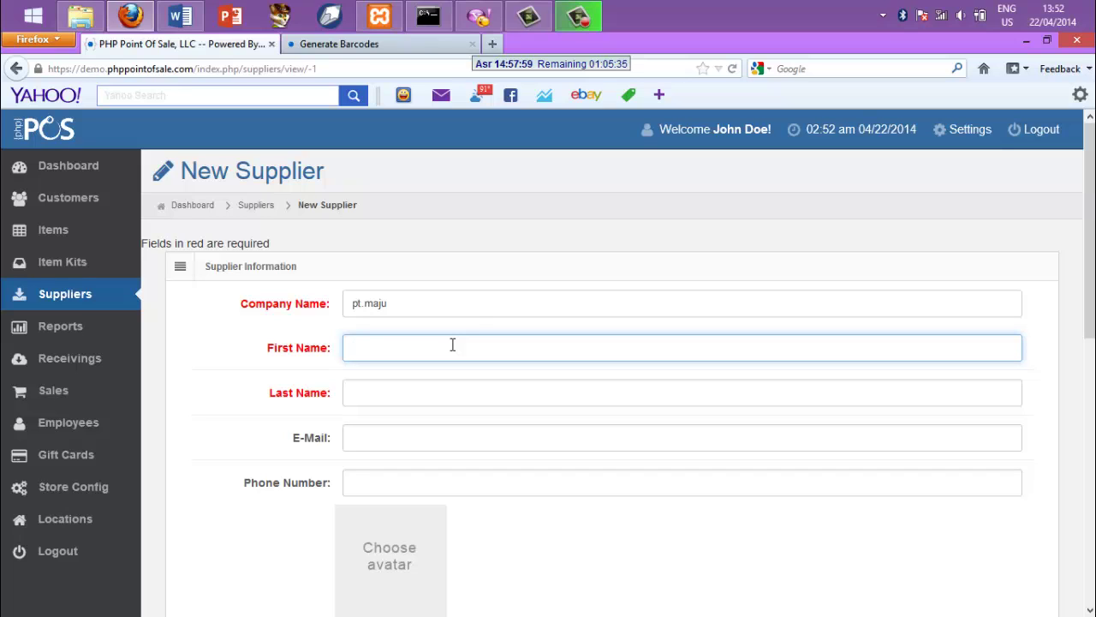
pyautogui.write('tori')
pyautogui.click(393, 395)
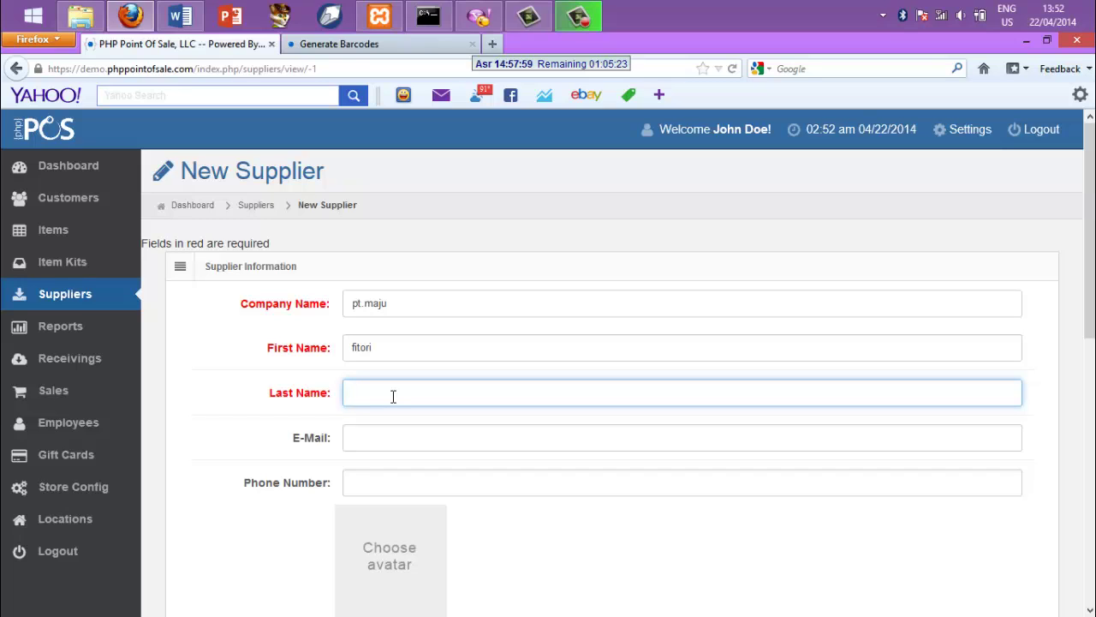
pyautogui.write('2')
pyautogui.press('BackSpace')
pyautogui.write('qq')
# Fill in the contact's e-mail address and phone number
pyautogui.click(383, 439)
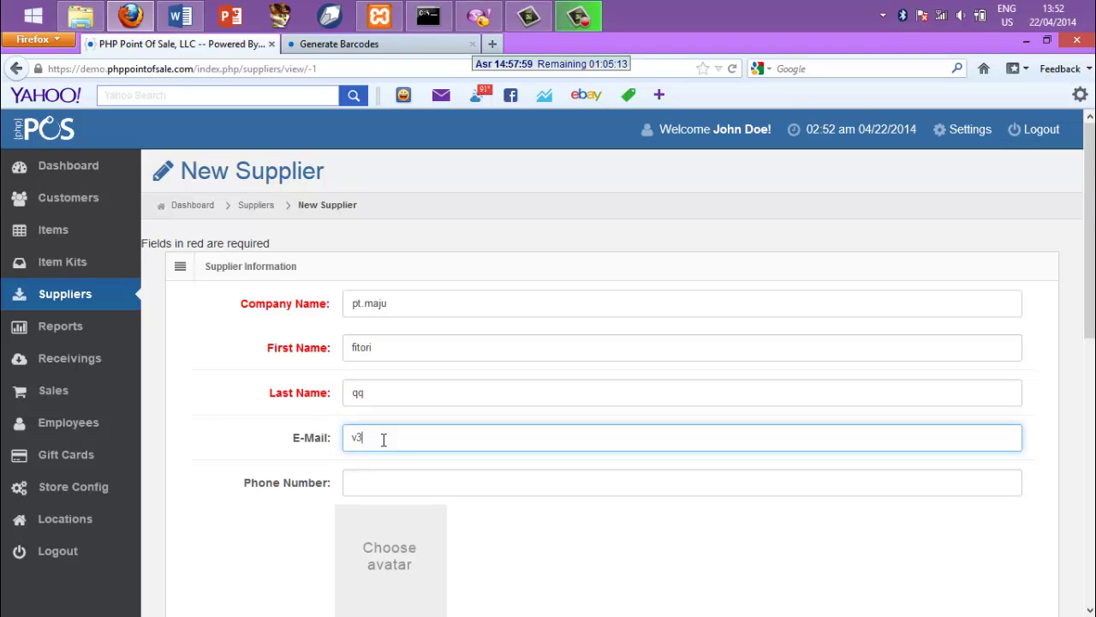
pyautogui.click(396, 479)
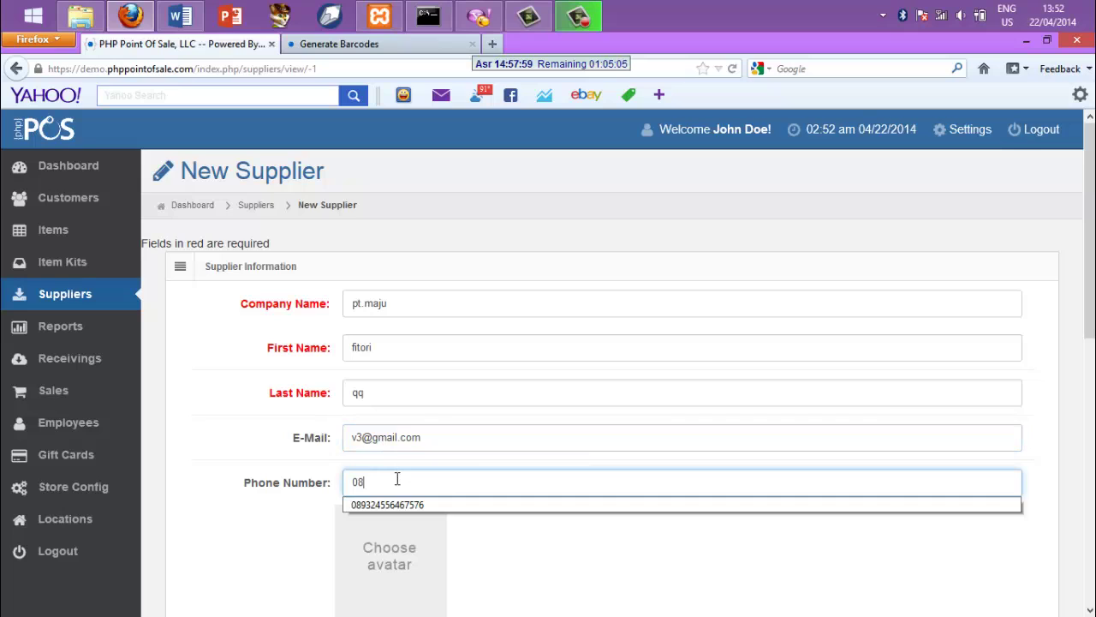
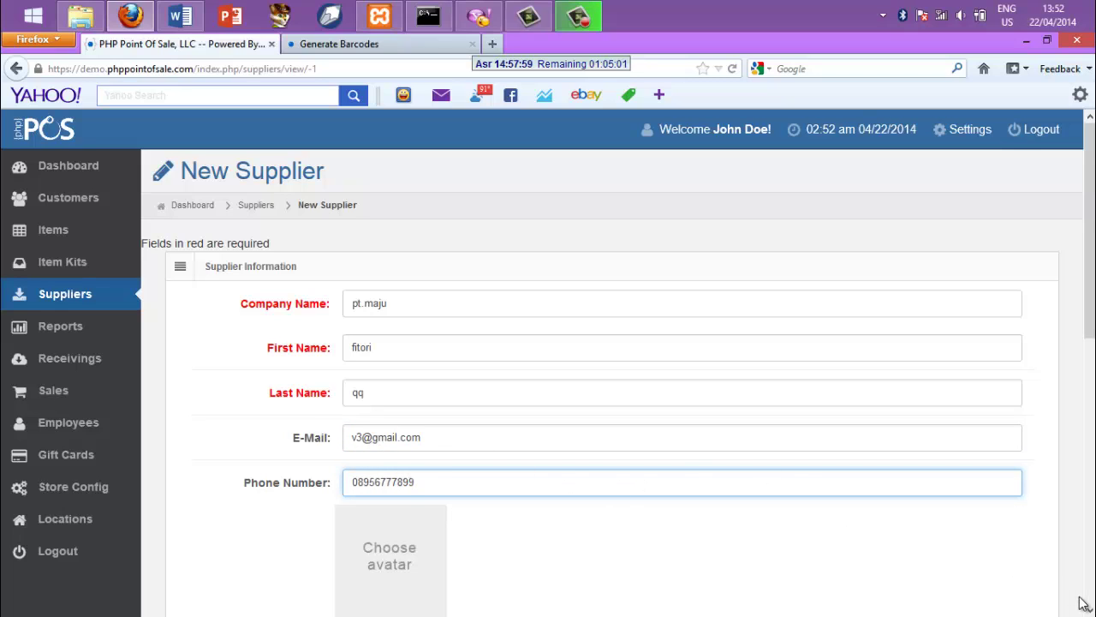
pyautogui.scroll(-5, 1088, 609)
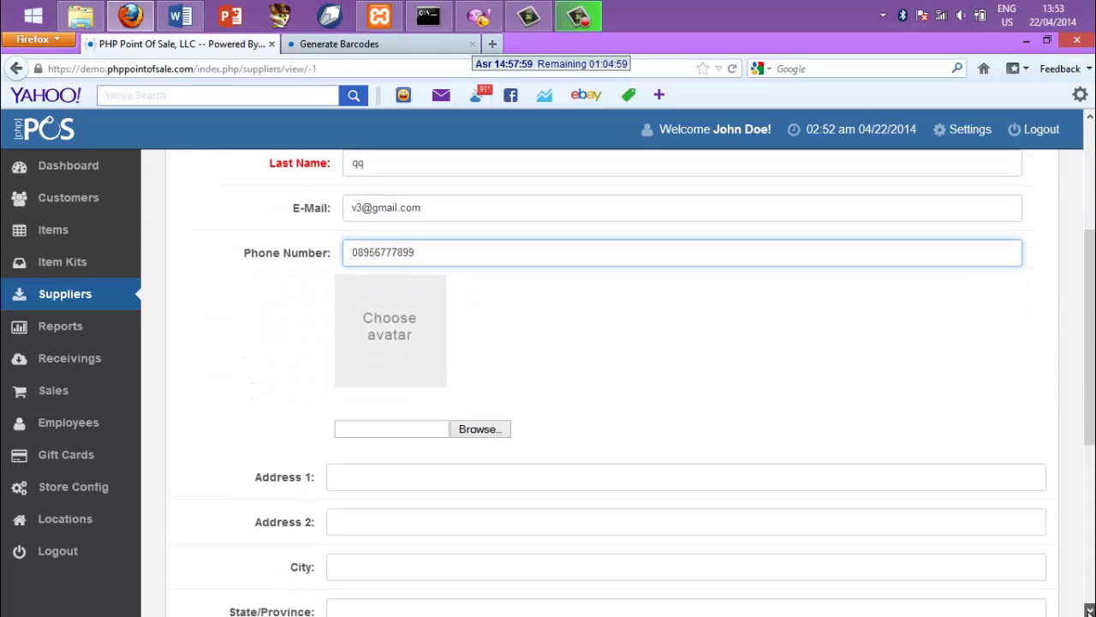
# Enter the supplier's street address and city
pyautogui.scroll(-3, 1088, 610)
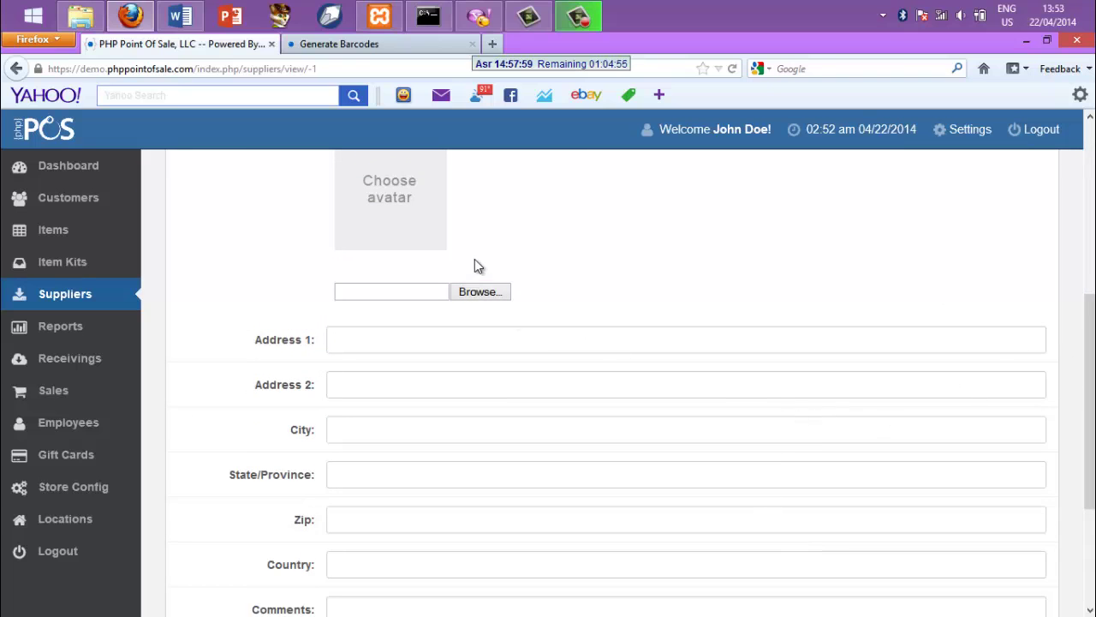
pyautogui.click(370, 333)
pyautogui.write('jl')
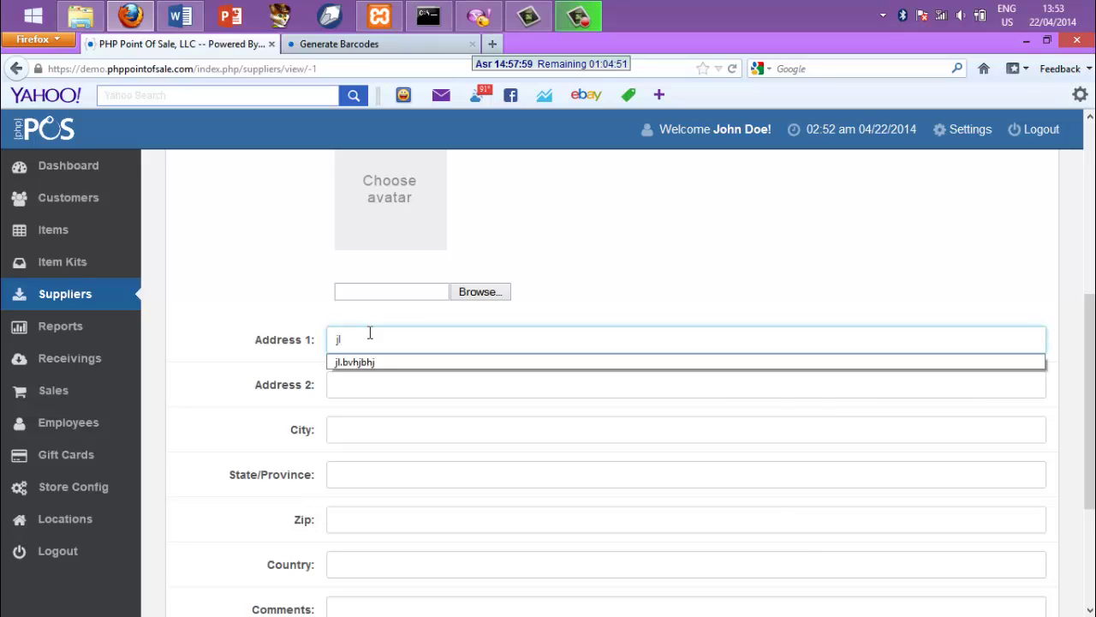
pyautogui.write('.ma')
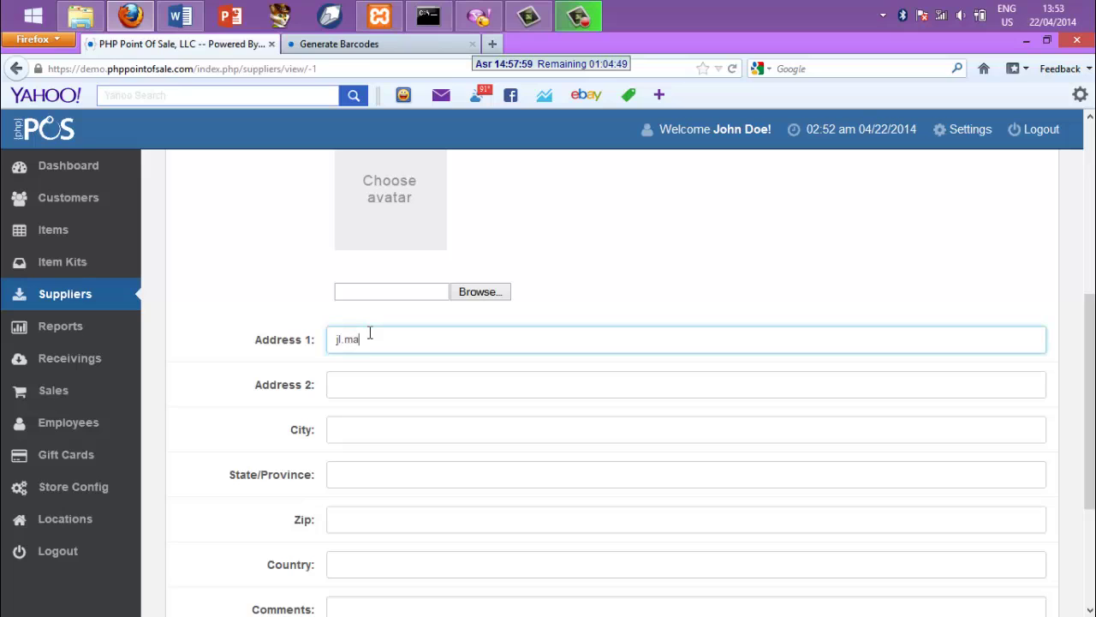
pyautogui.write('lang')
pyautogui.click(352, 430)
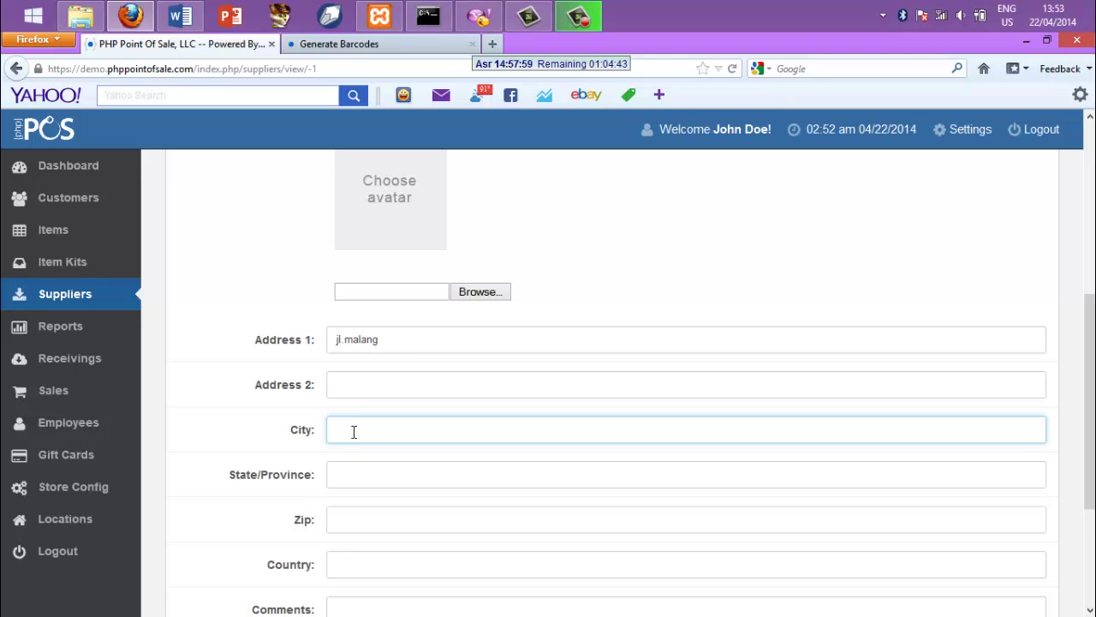
pyautogui.write('malang')
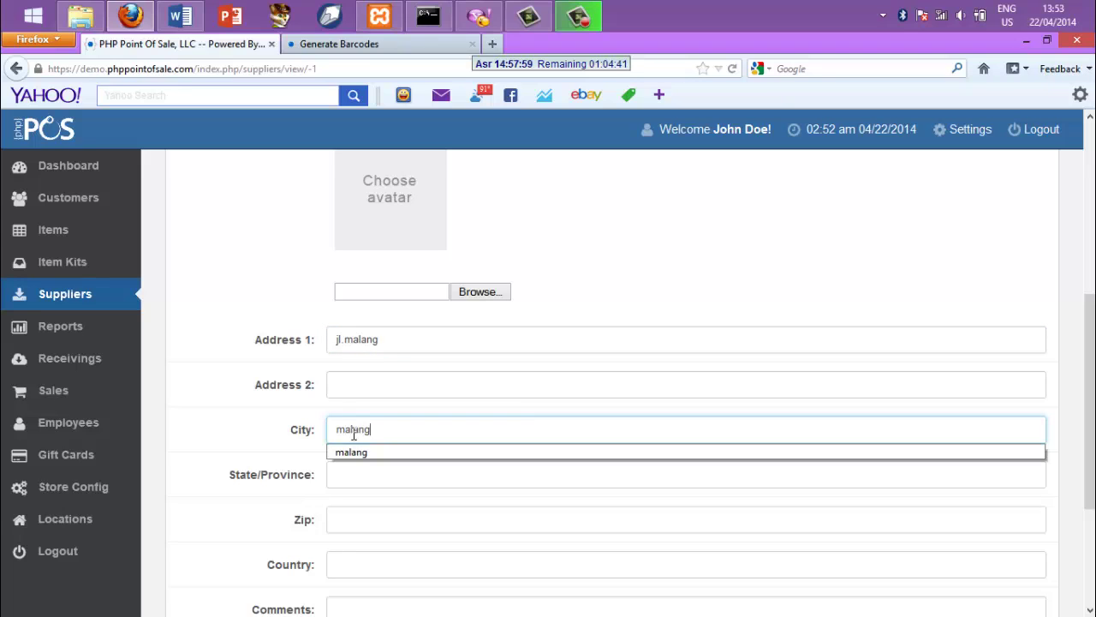
pyautogui.click(364, 517)
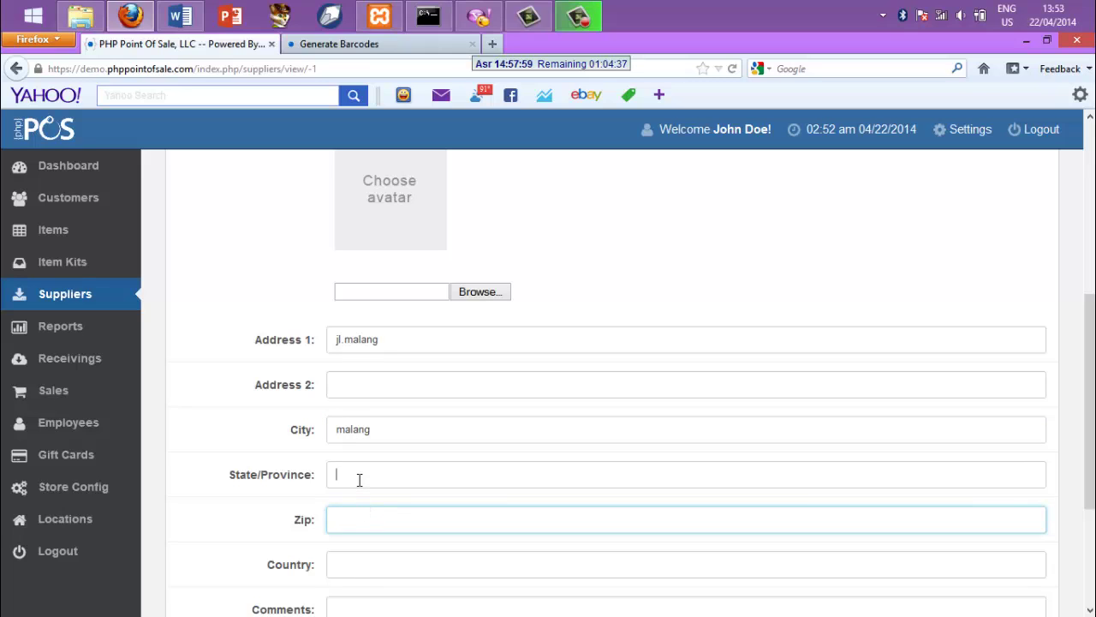
# Fill in the supplier's state/province, zip code and country
pyautogui.click(360, 478)
pyautogui.write('ja')
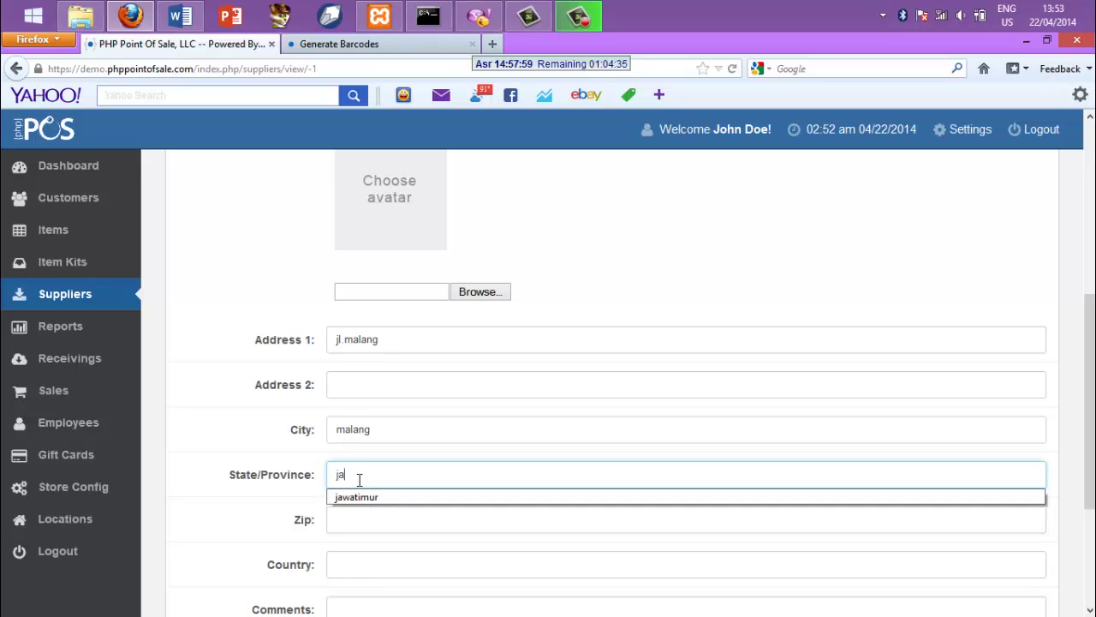
pyautogui.write('wa timur')
pyautogui.click(367, 519)
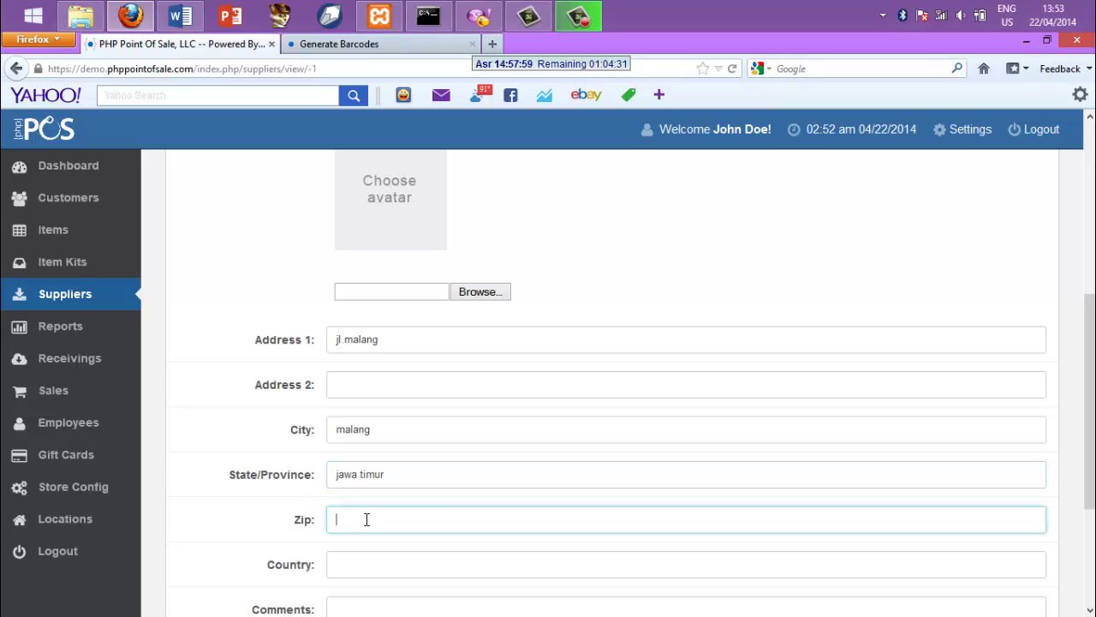
pyautogui.write('63173')
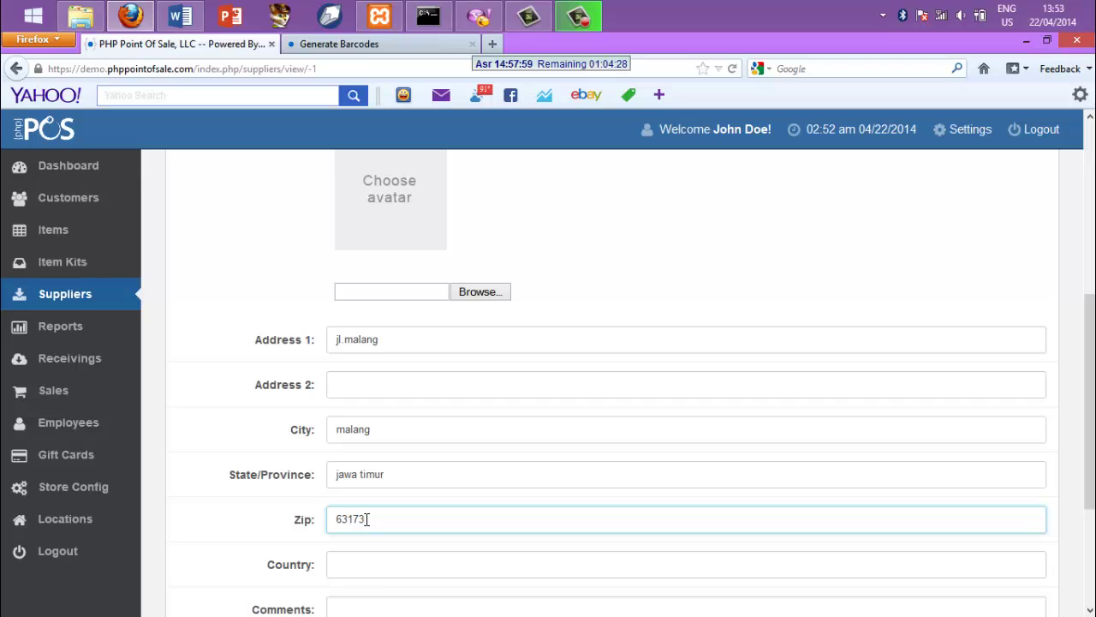
pyautogui.click(377, 566)
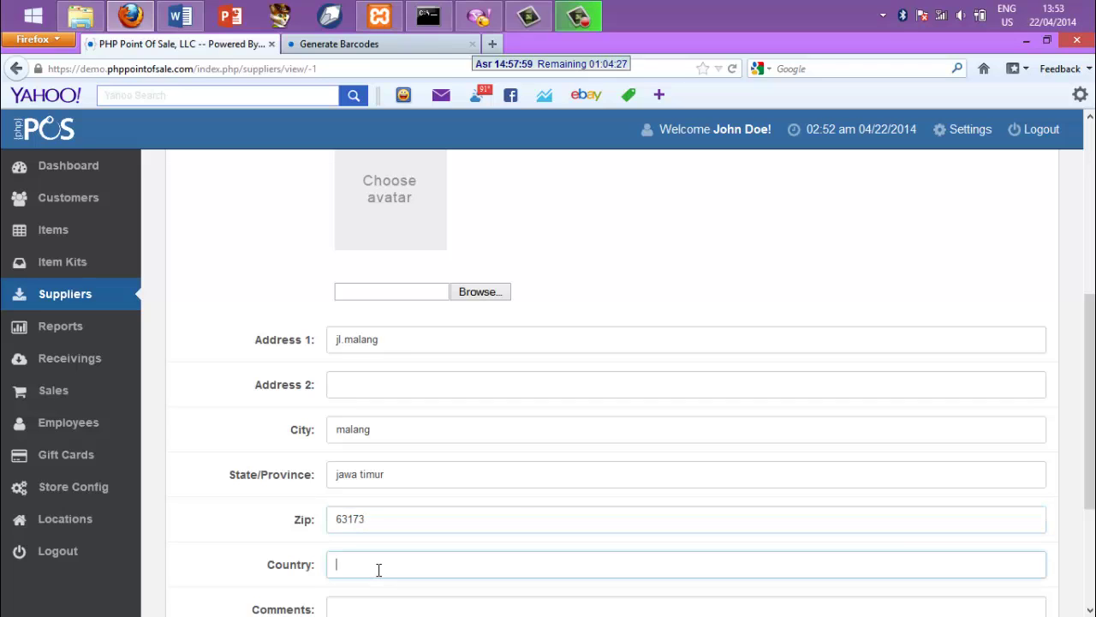
pyautogui.write('indonesia')
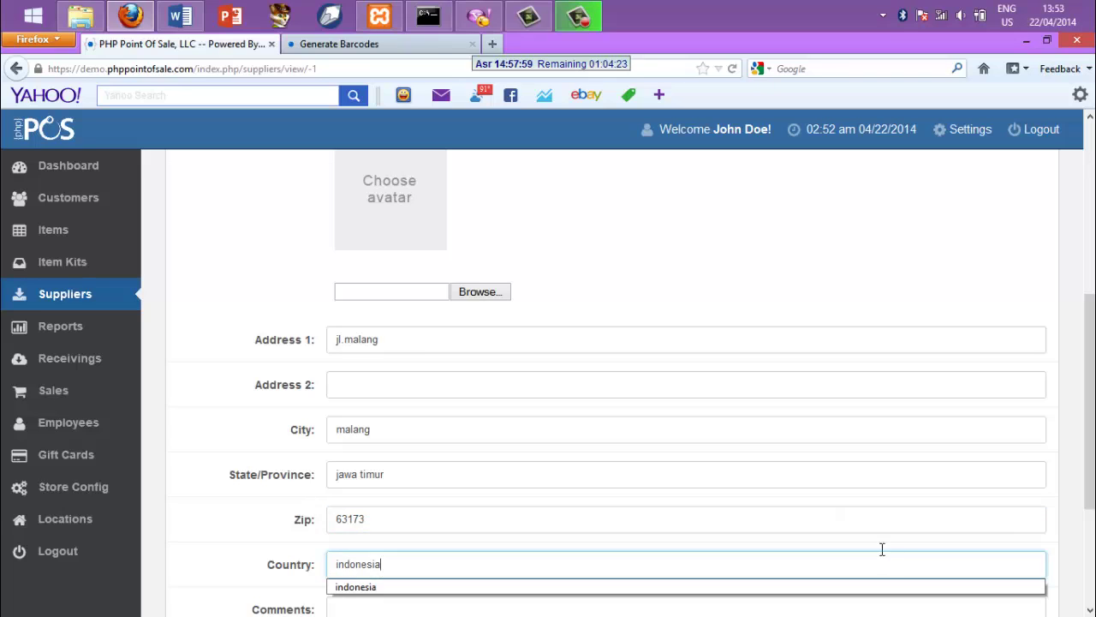
pyautogui.scroll(-4, 1089, 604)
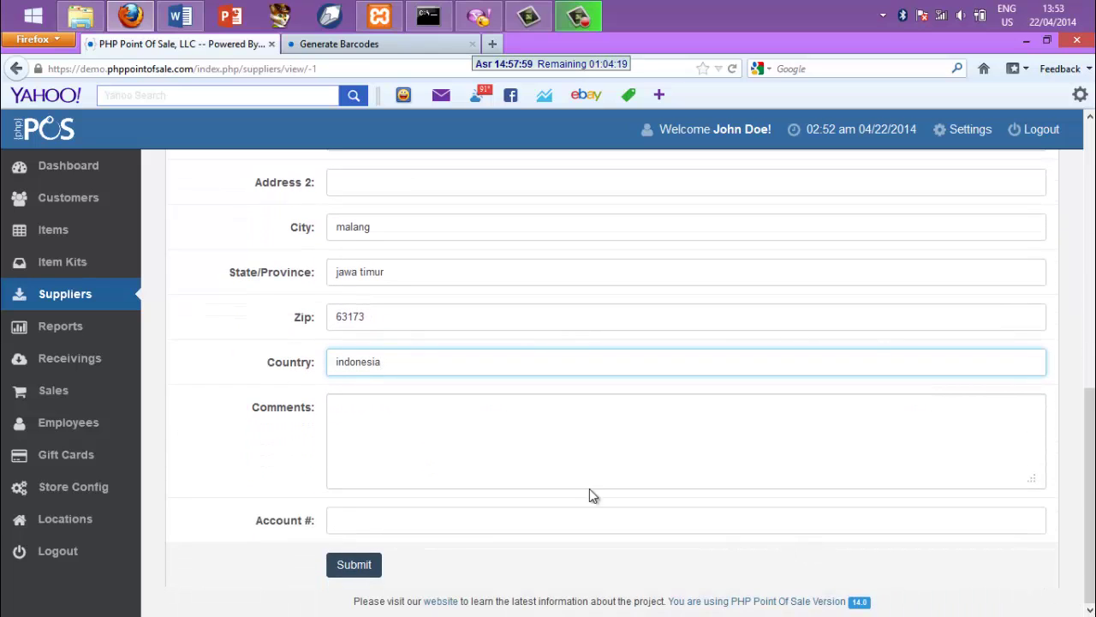
# Add the comment 'usaha berlandaskan syariah' and submit the new supplier
pyautogui.click(521, 453)
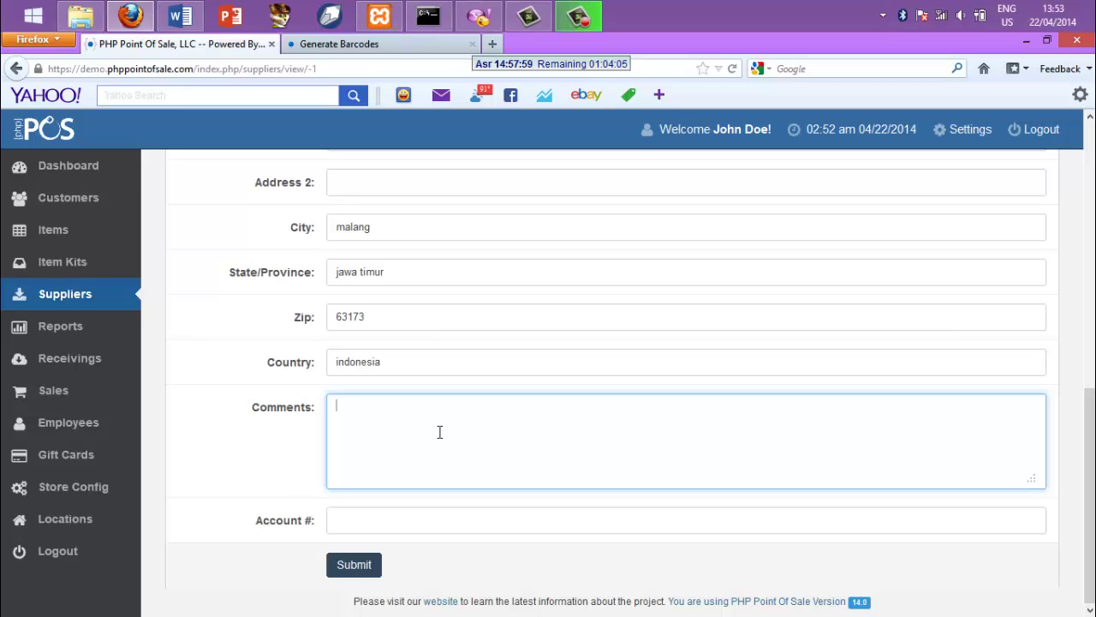
pyautogui.write('usaha berlandaskan ')
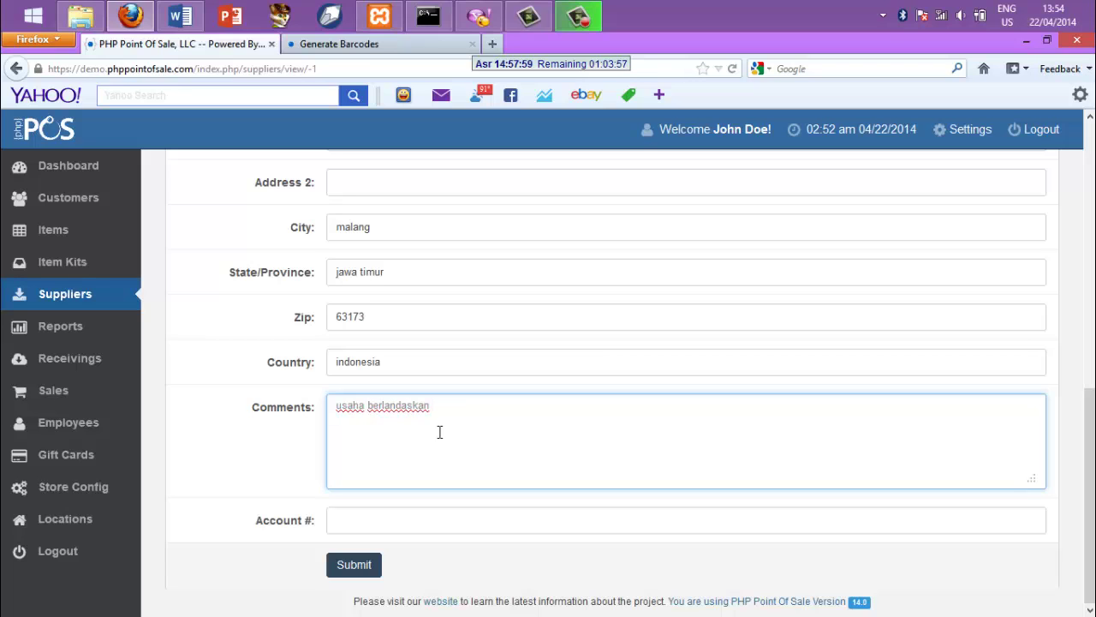
pyautogui.write('syariah')
pyautogui.click(355, 567)
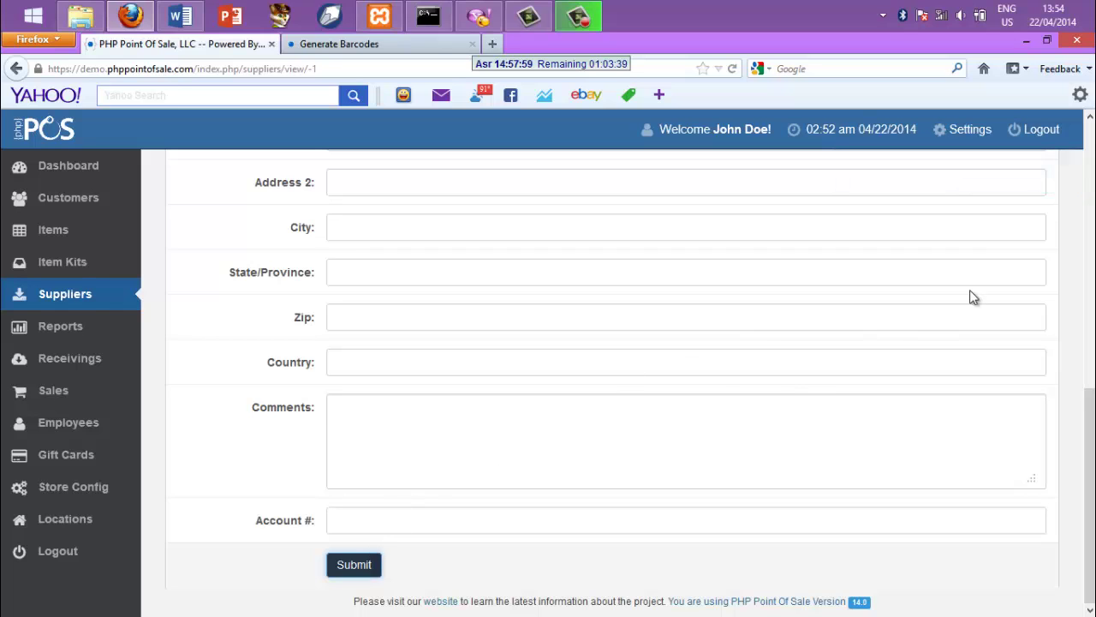
# Dismiss the confirmation and return to the Suppliers list
pyautogui.click(1093, 191)
pyautogui.click(1091, 161)
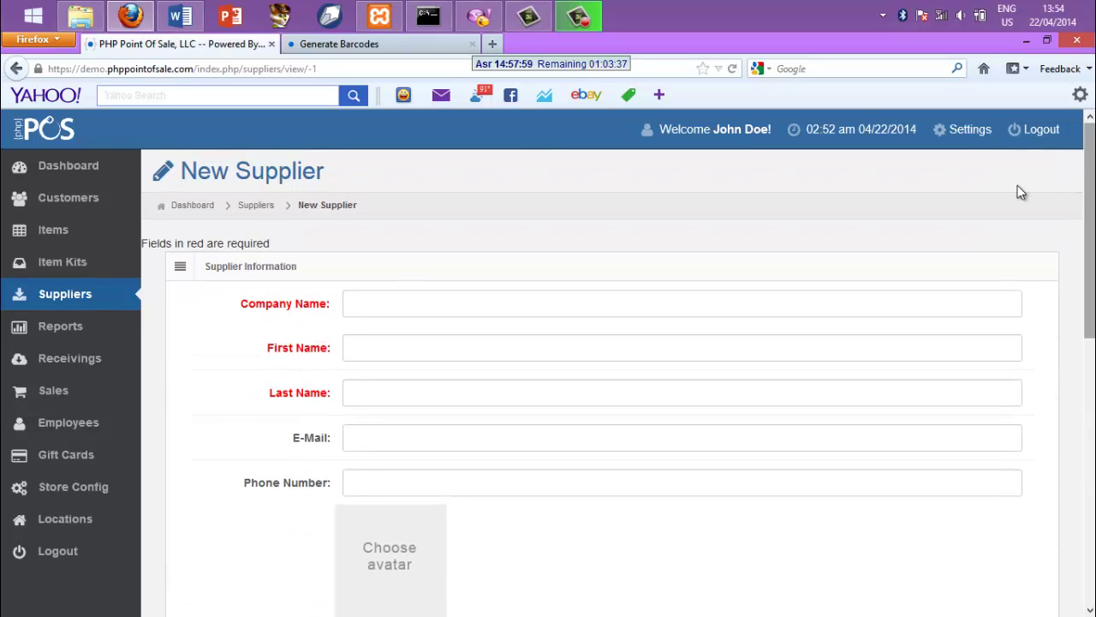
pyautogui.click(257, 206)
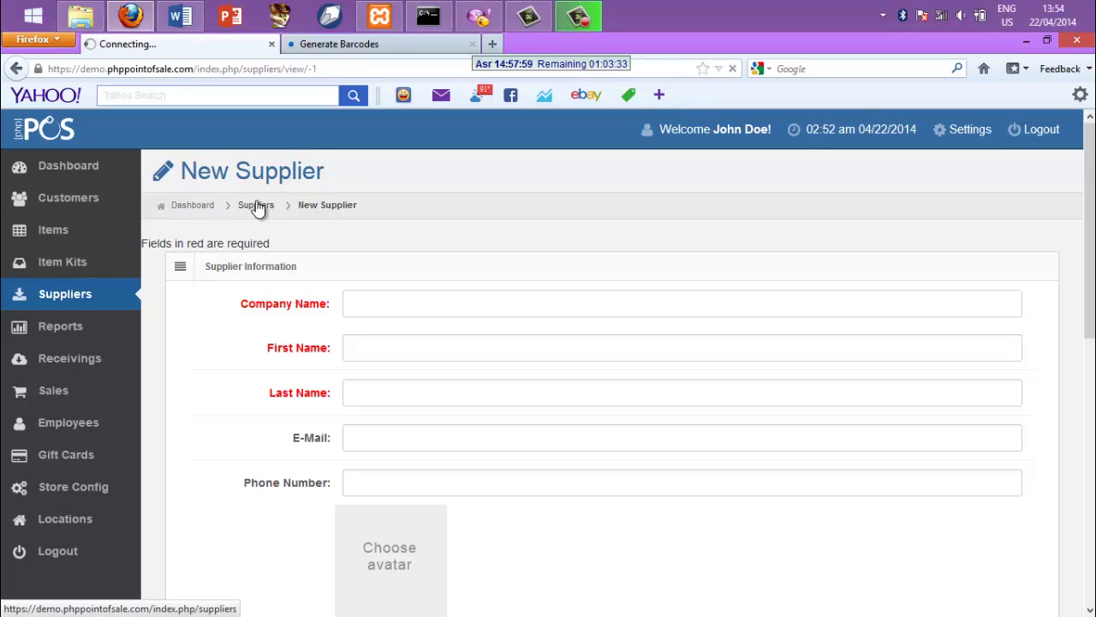
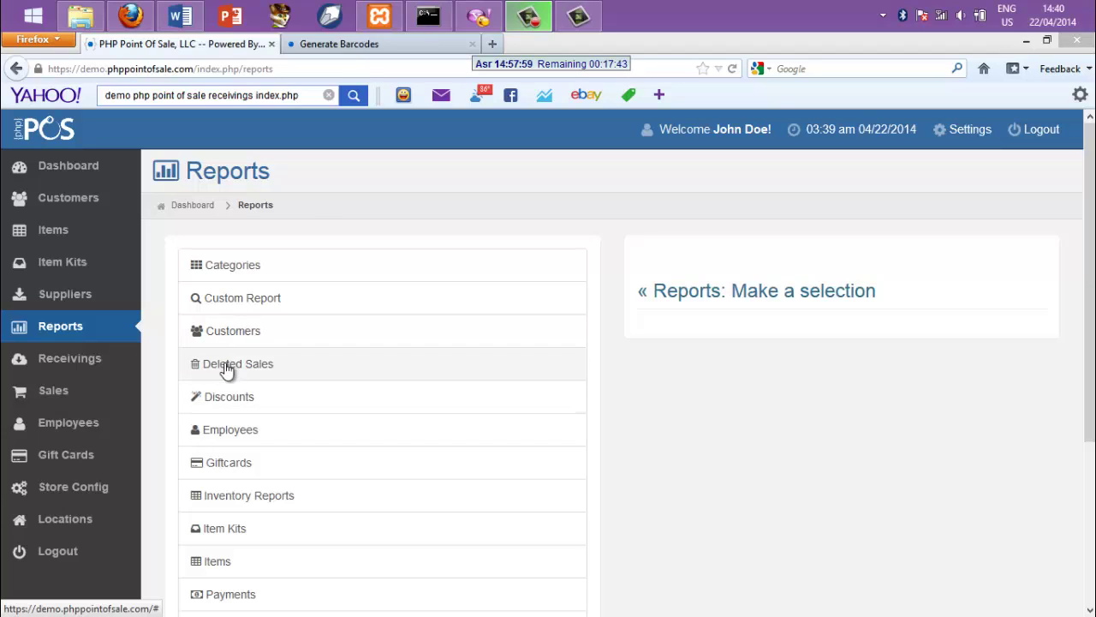
# Open the setup page for the graphical Items Summary Report under Reports > Items
pyautogui.click(214, 564)
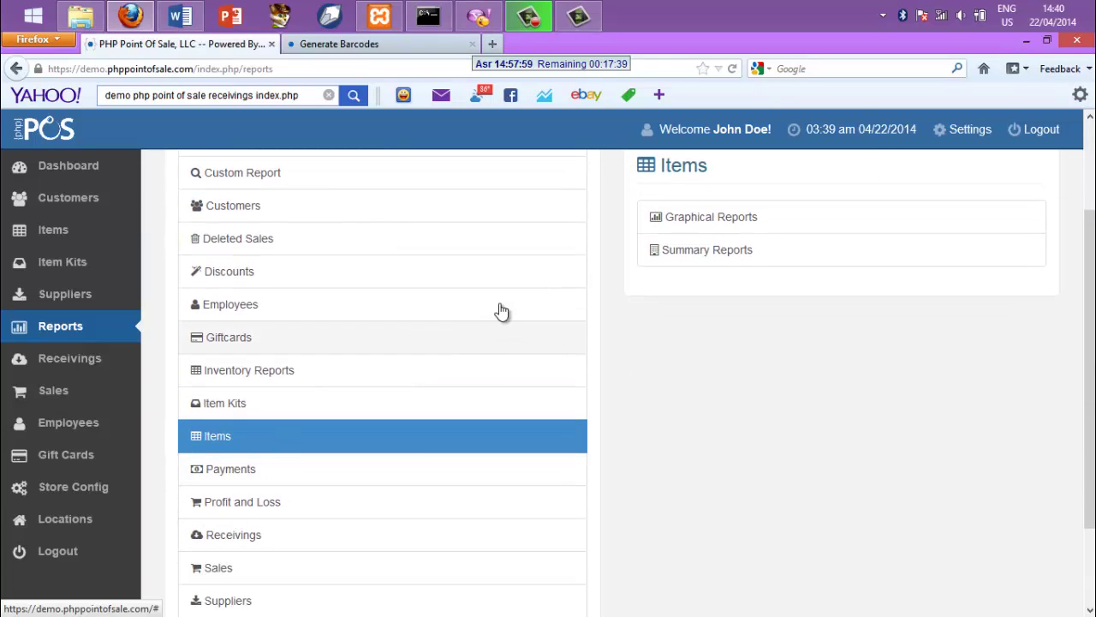
pyautogui.click(728, 220)
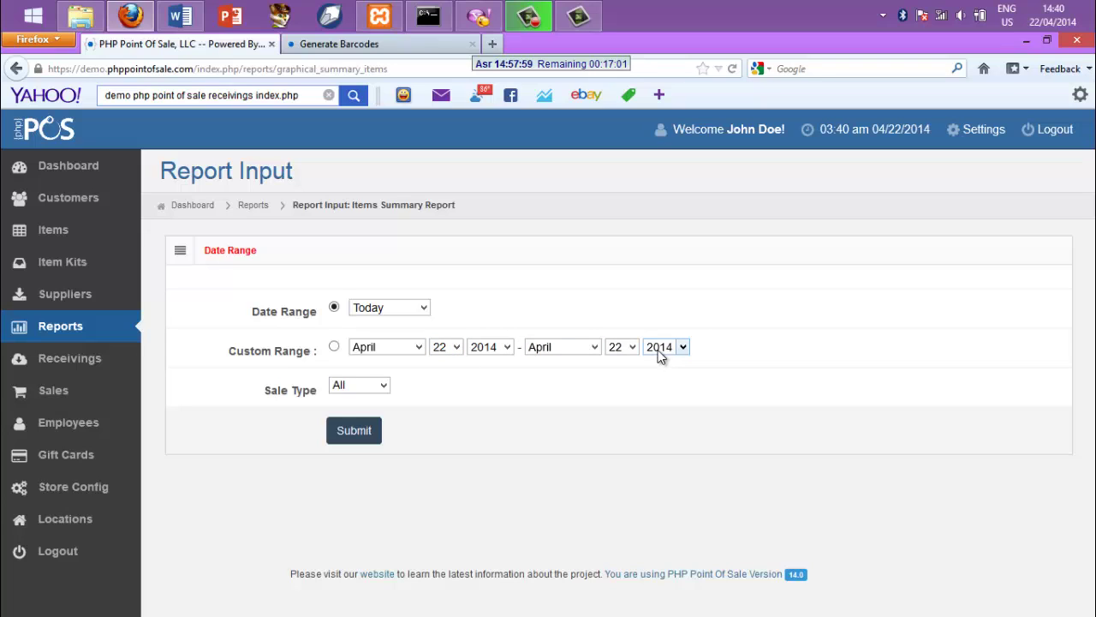
# Run the Items Summary Report for a custom range of April 1 to April 22, 2014
pyautogui.click(457, 348)
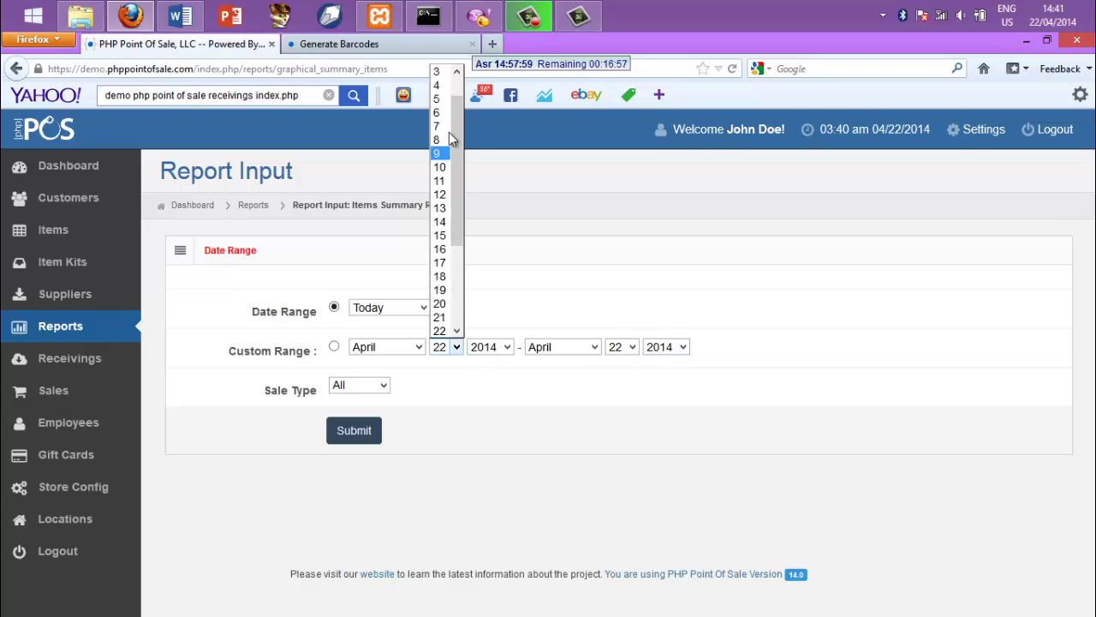
pyautogui.click(458, 81)
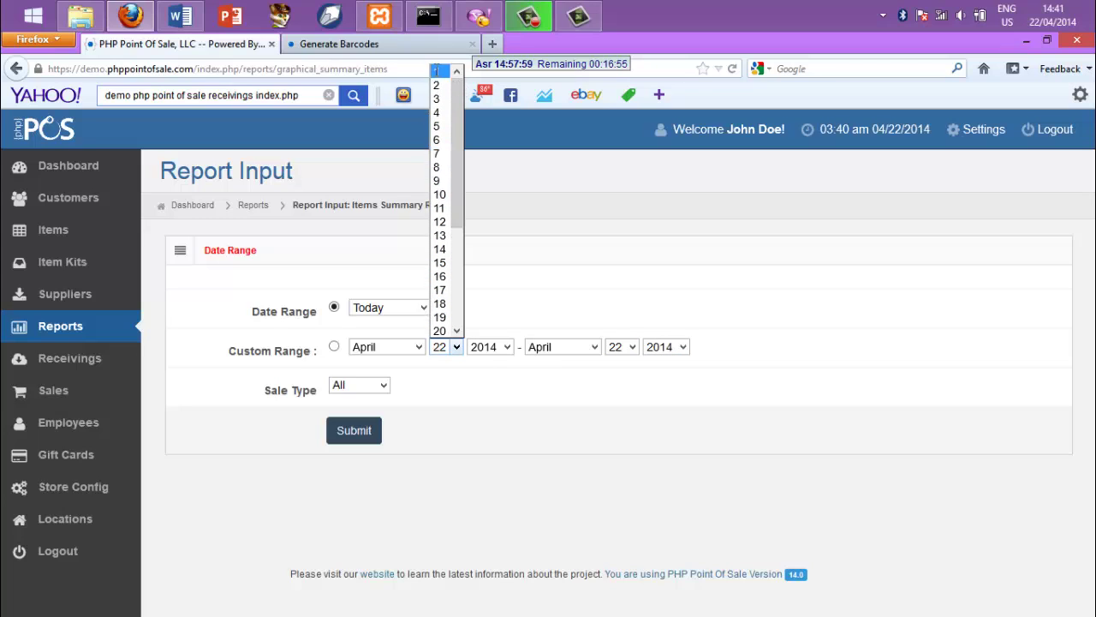
pyautogui.click(438, 71)
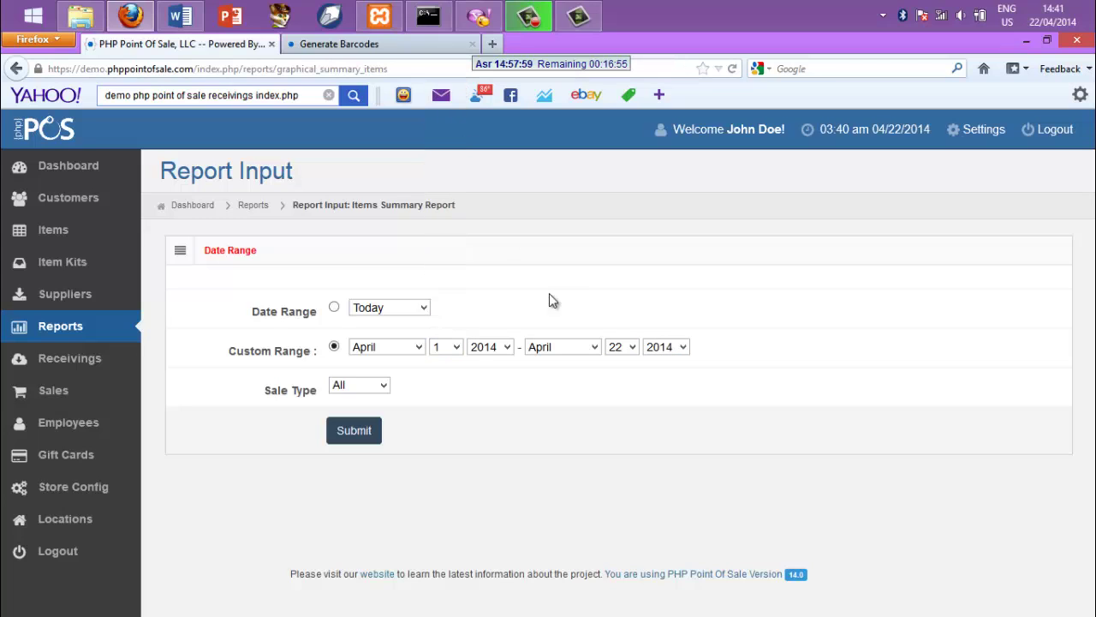
pyautogui.click(357, 436)
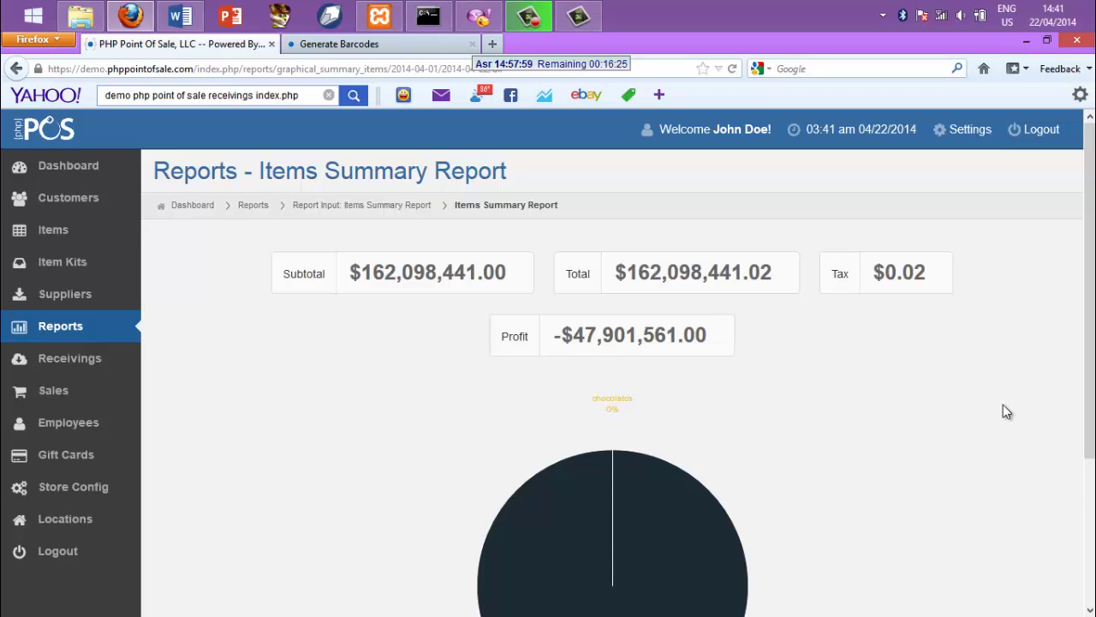
# Scroll through the Items Summary Report totals and chart, then go back to the Reports list
pyautogui.click(1084, 489)
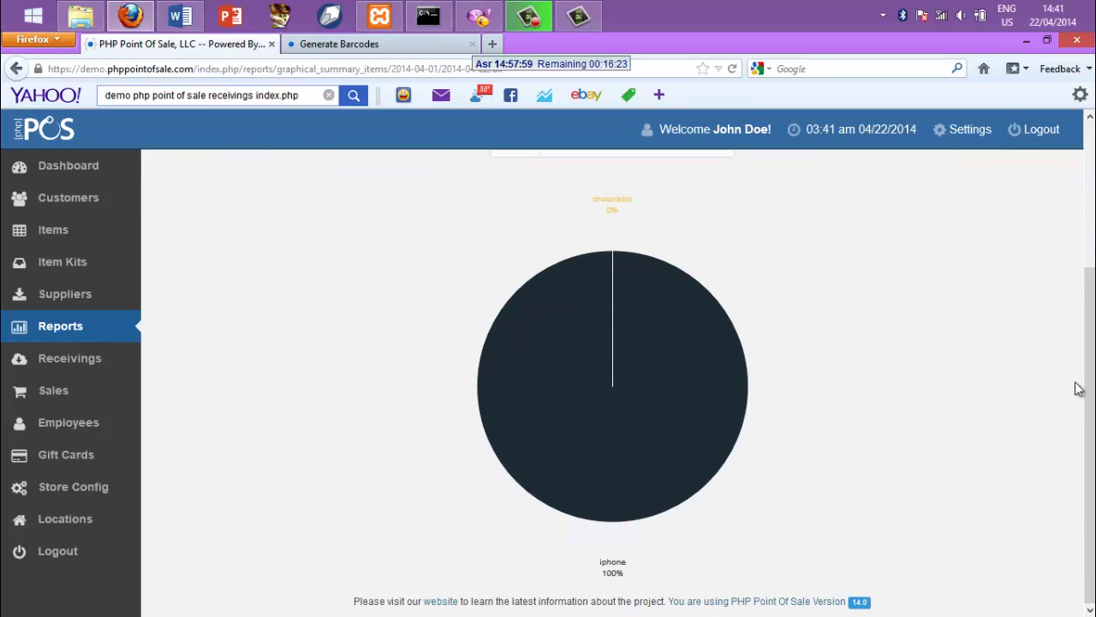
pyautogui.click(1089, 246)
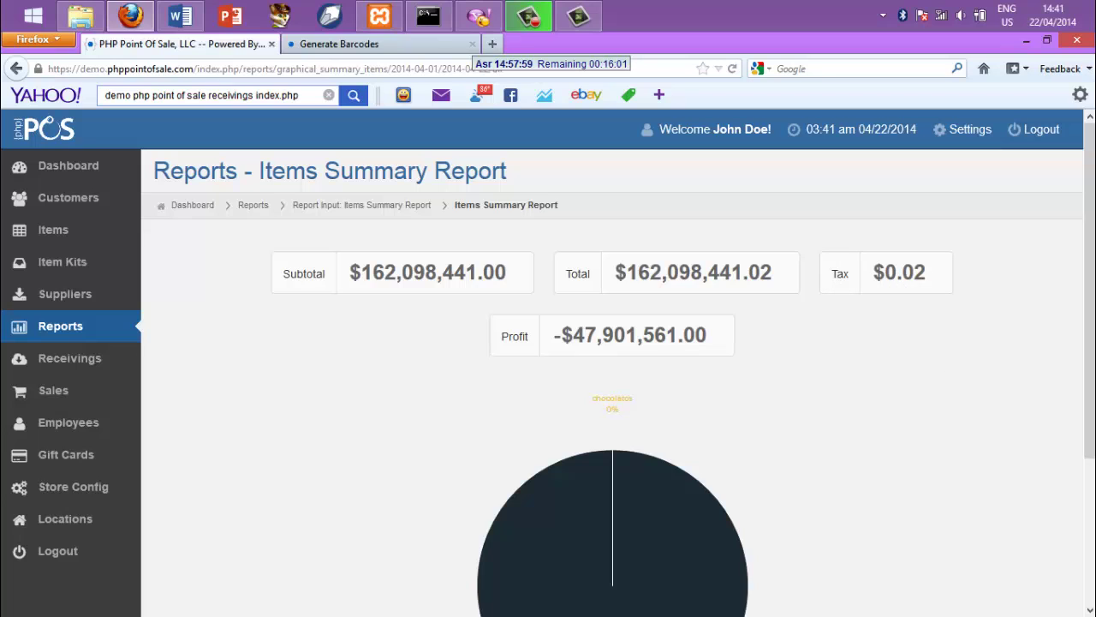
pyautogui.scroll(-3, 612, 385)
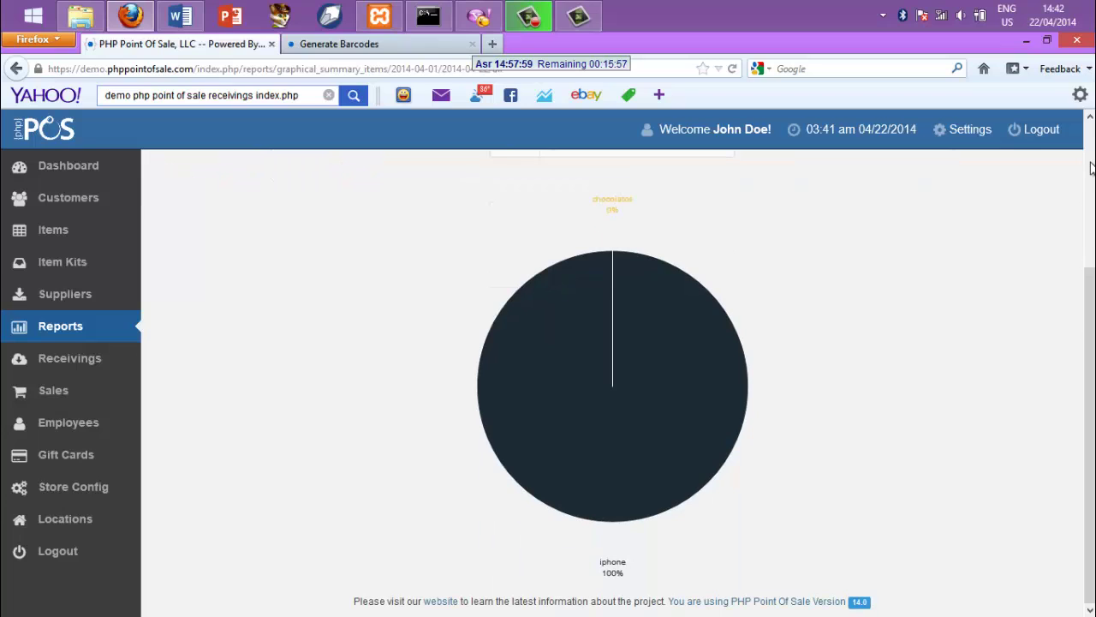
pyautogui.click(1089, 117)
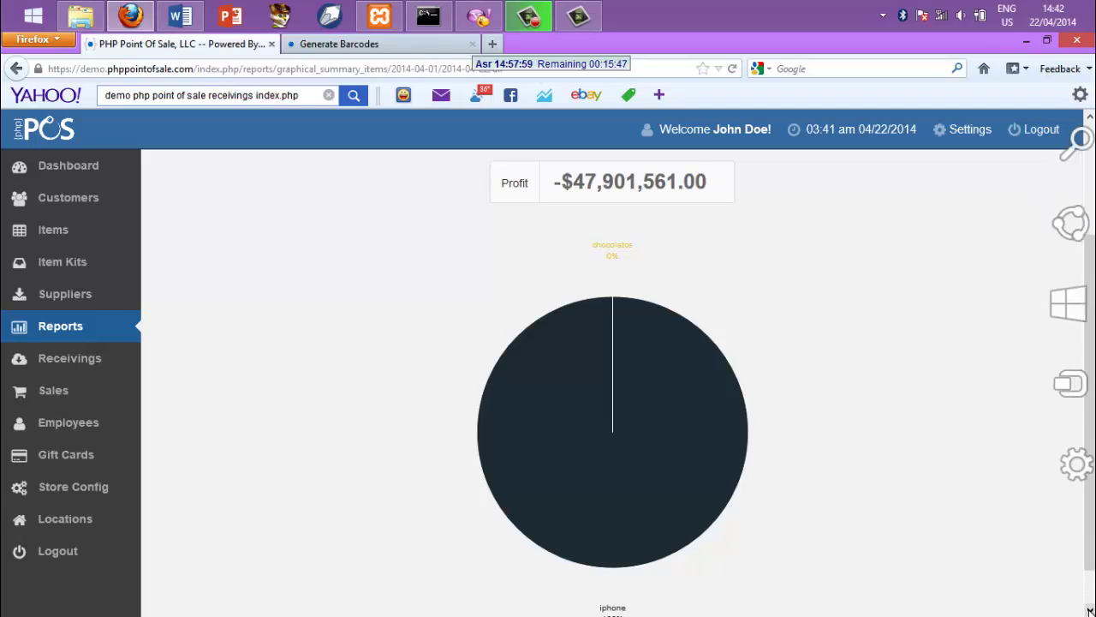
pyautogui.click(1089, 610)
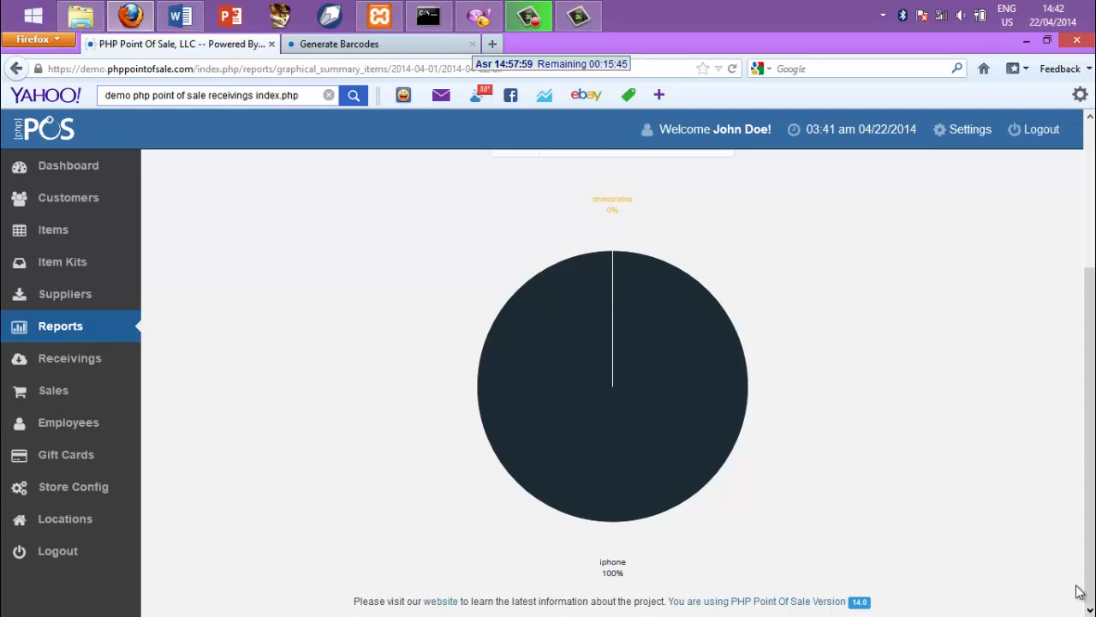
pyautogui.click(1089, 118)
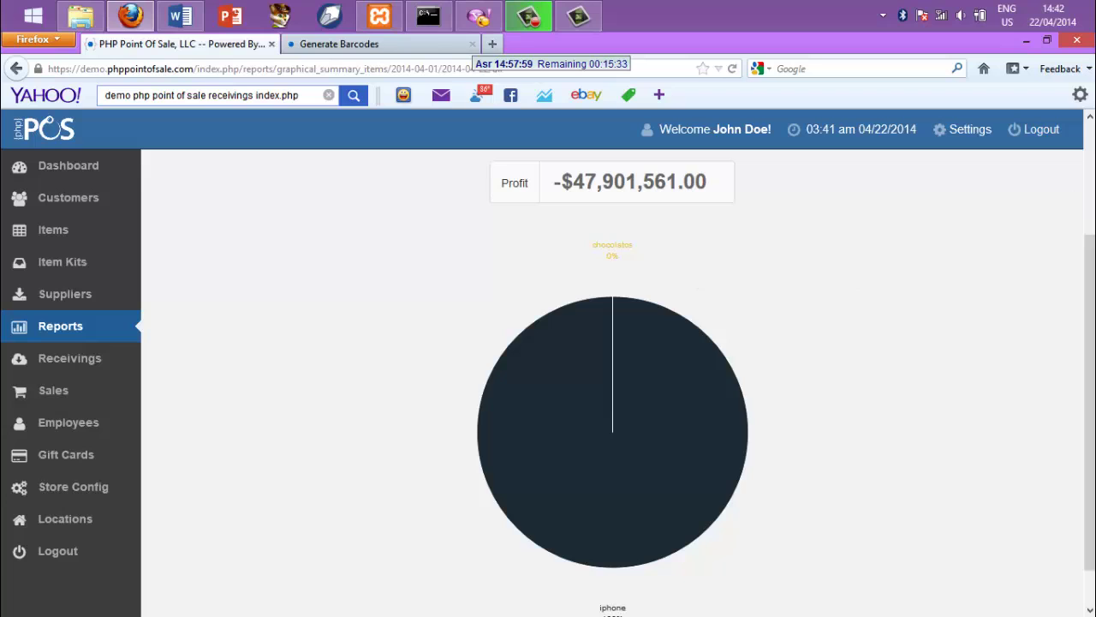
pyautogui.scroll(3, 1087, 257)
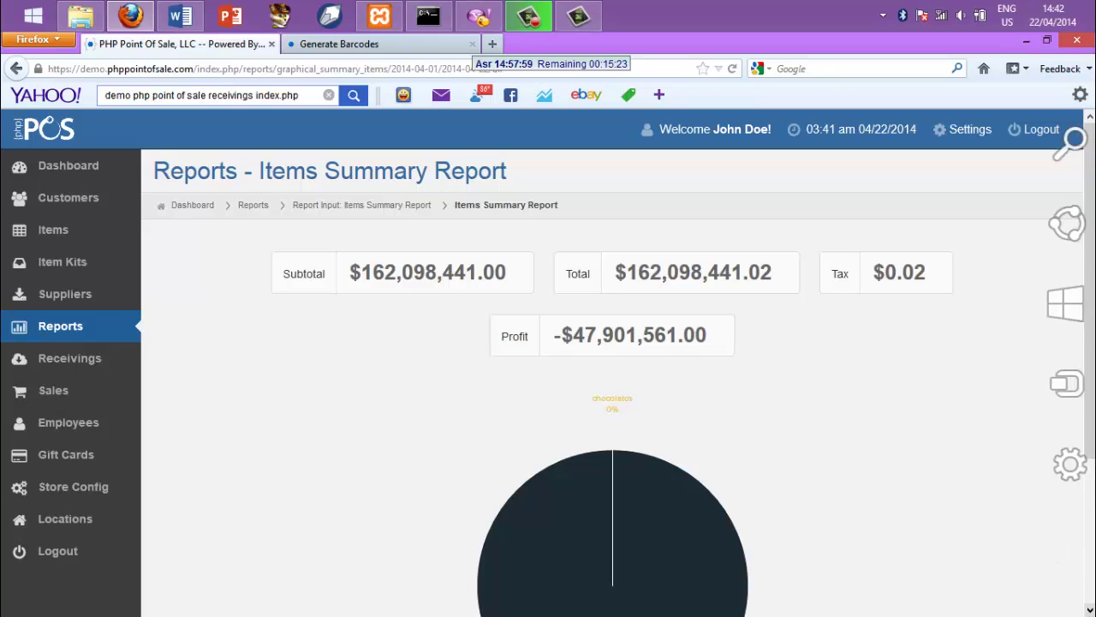
pyautogui.scroll(-1, 1086, 514)
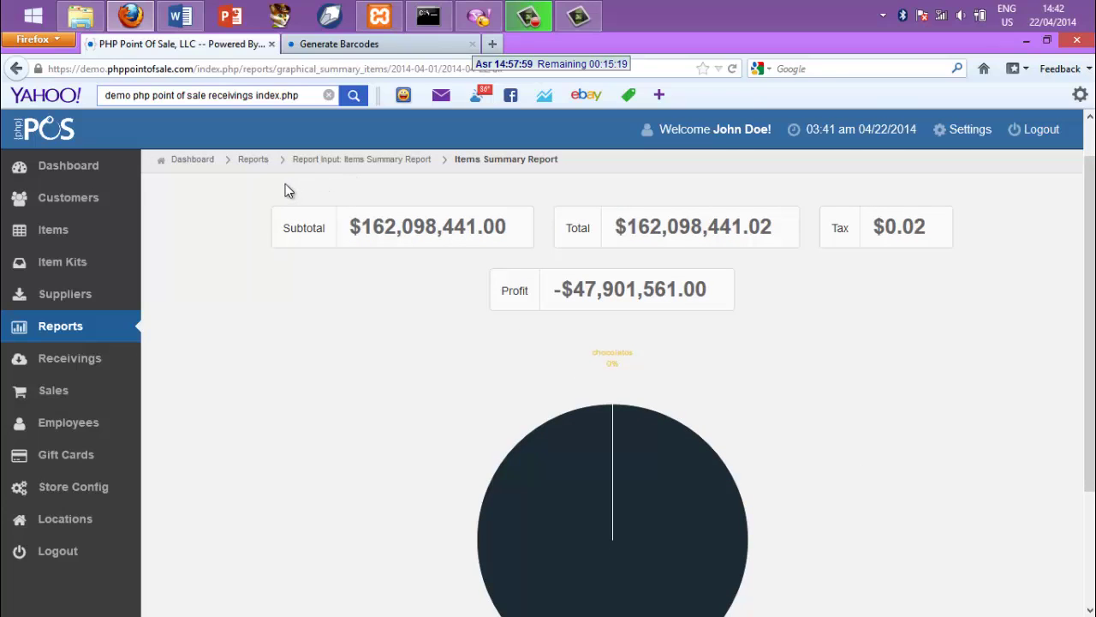
pyautogui.click(255, 170)
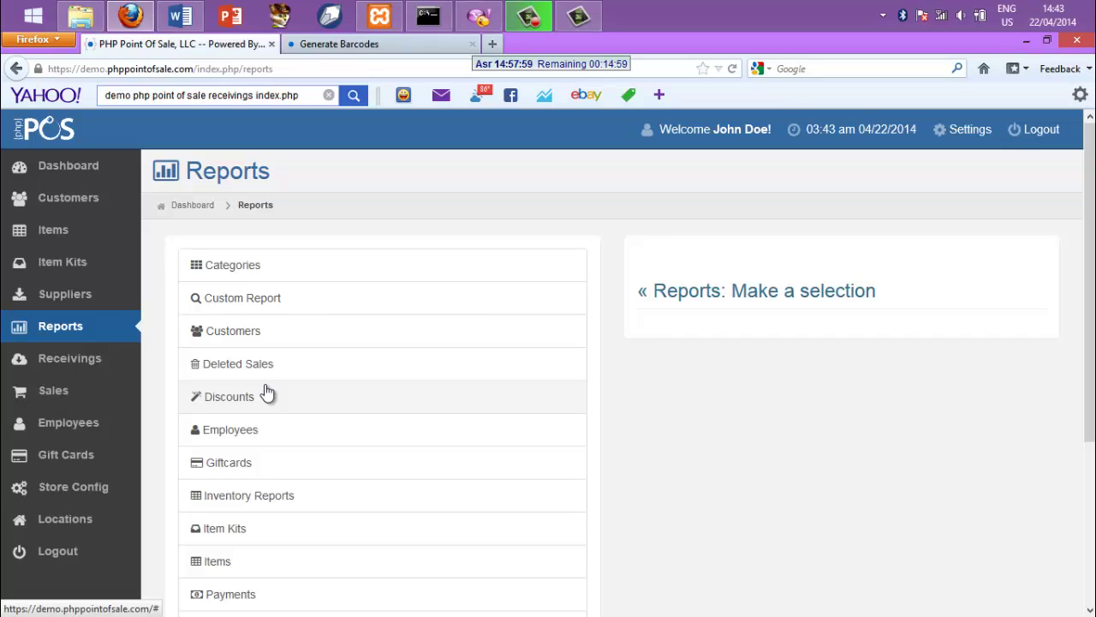
# Run the Detailed Employees Report for April 1 to April 22, 2014
pyautogui.click(220, 433)
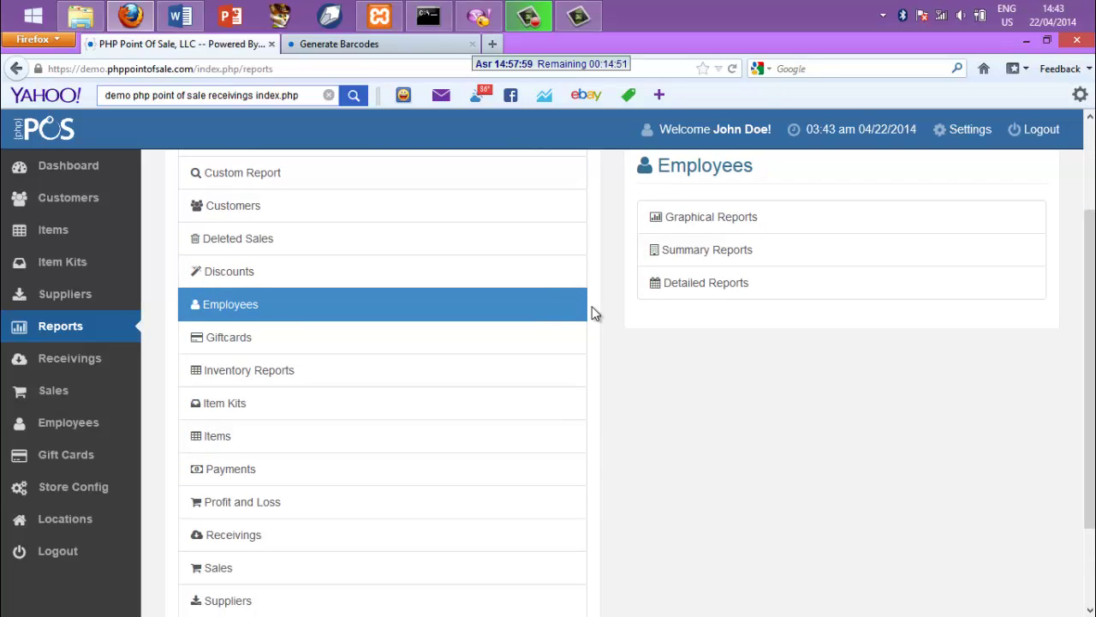
pyautogui.click(697, 288)
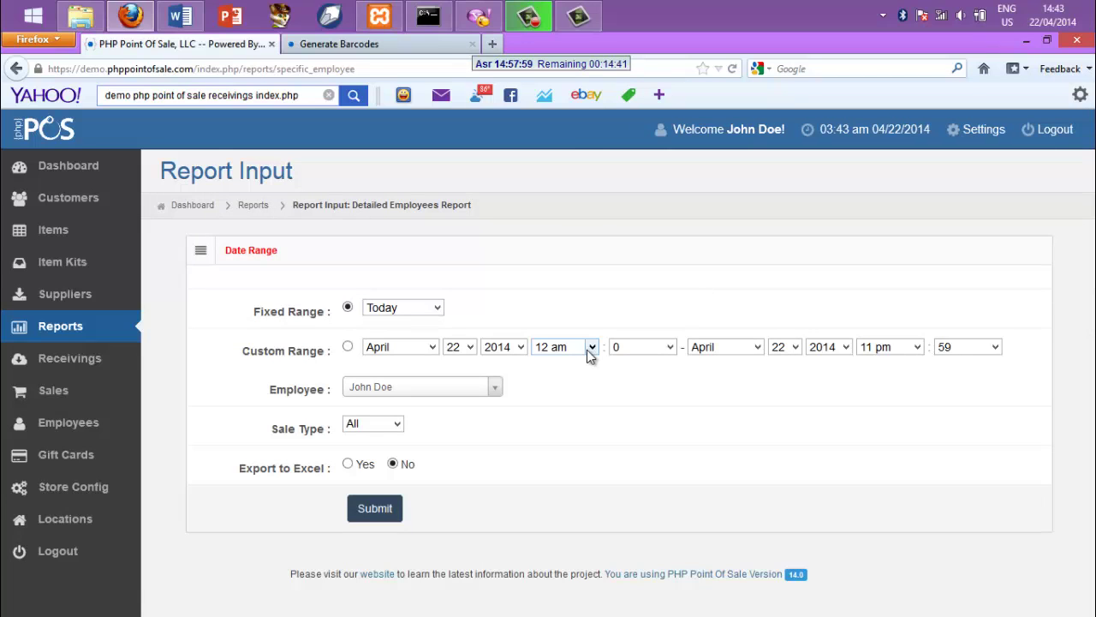
pyautogui.click(474, 349)
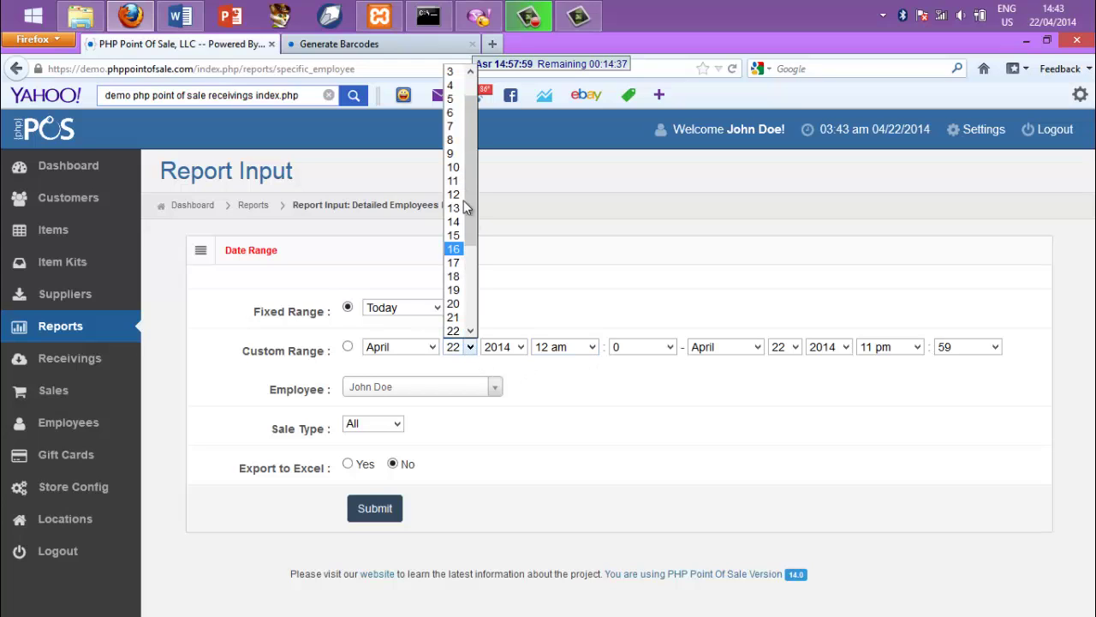
pyautogui.scroll(1, 453, 86)
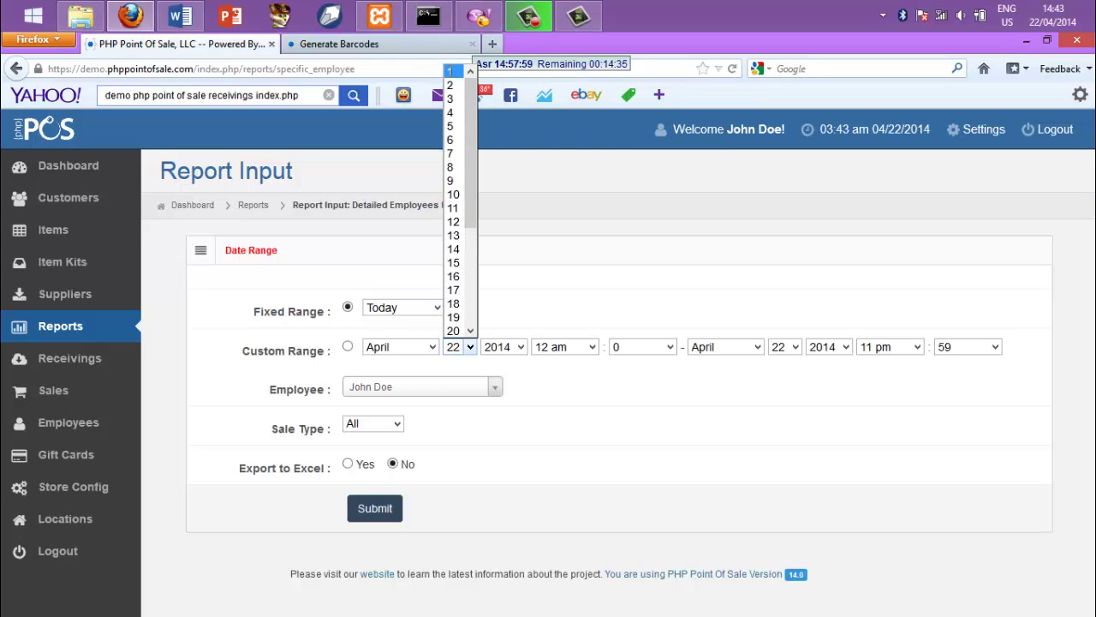
pyautogui.click(452, 72)
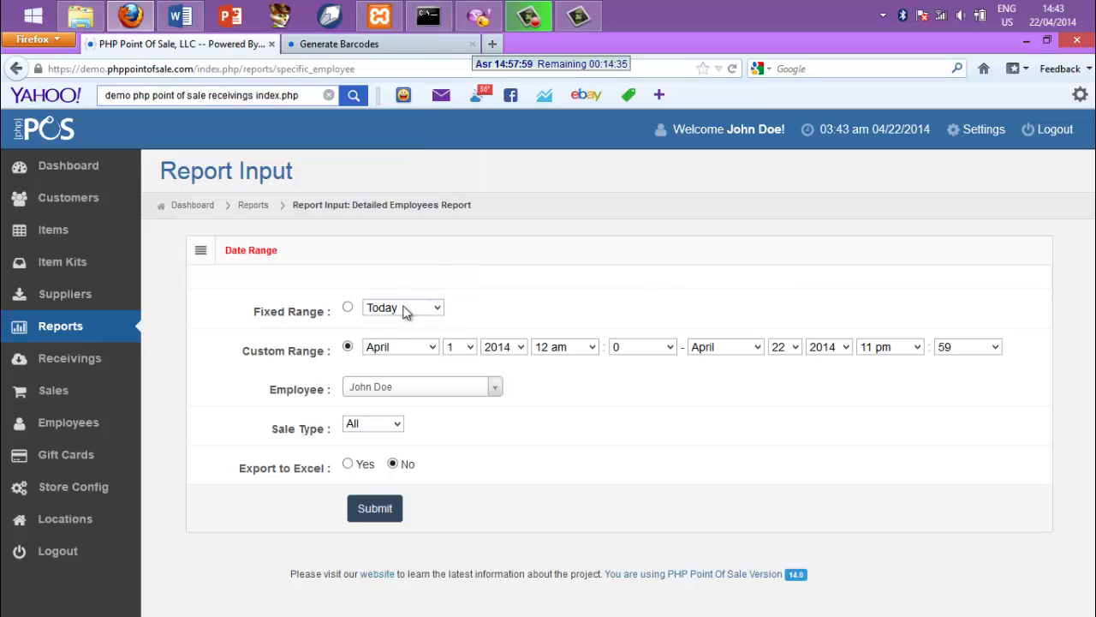
pyautogui.click(358, 514)
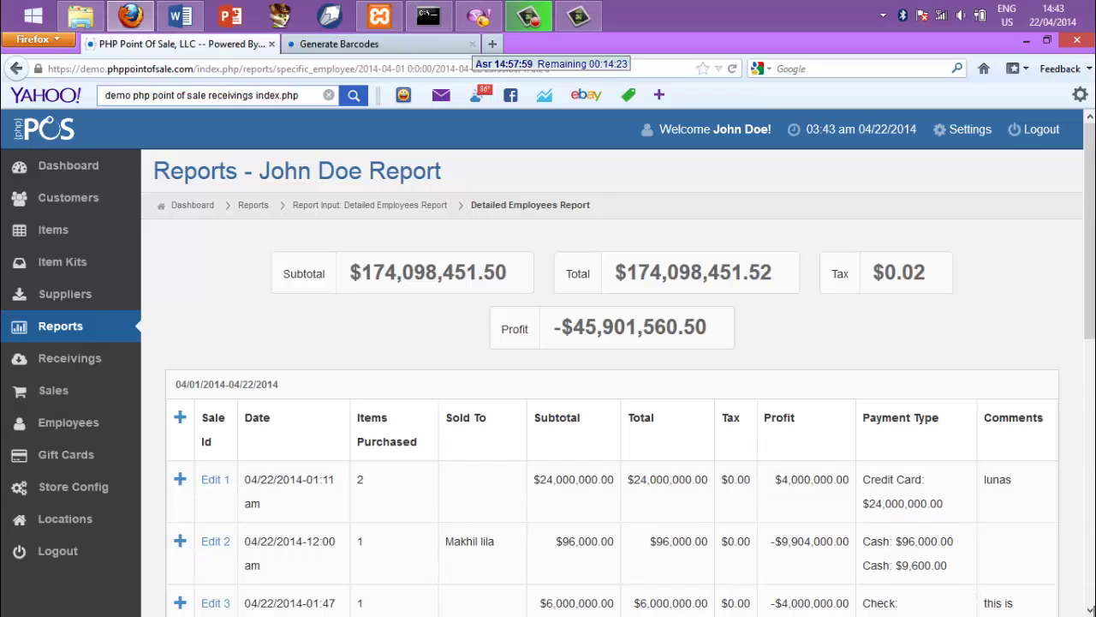
# Scroll through the Detailed Employees Report, then go to the Items Receiving screen
pyautogui.moveTo(1095, 613)
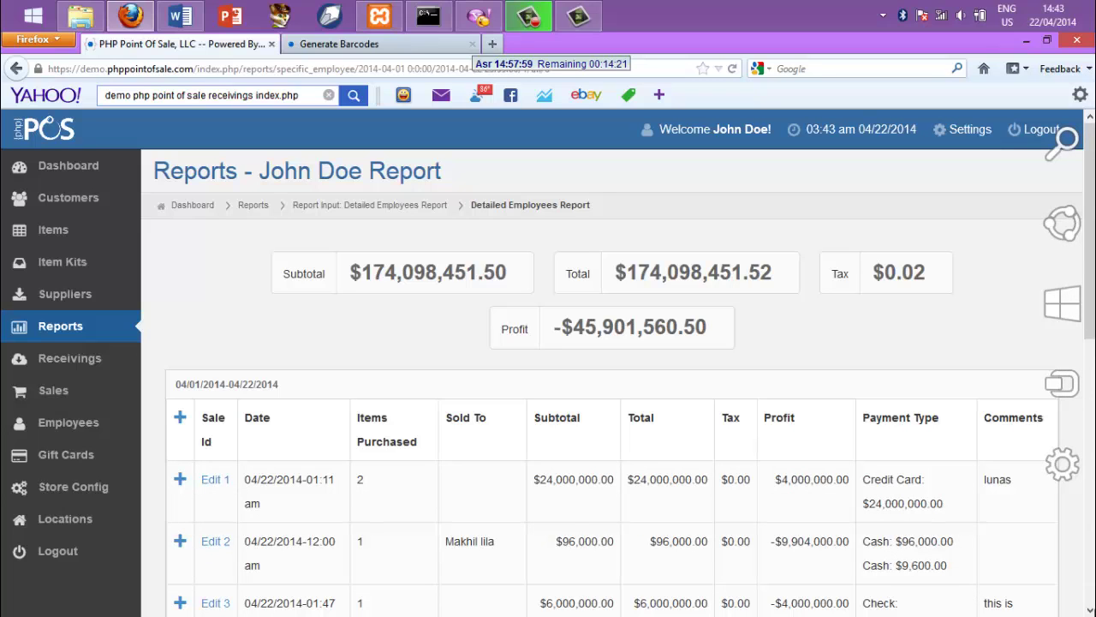
pyautogui.scroll(-4, 616, 382)
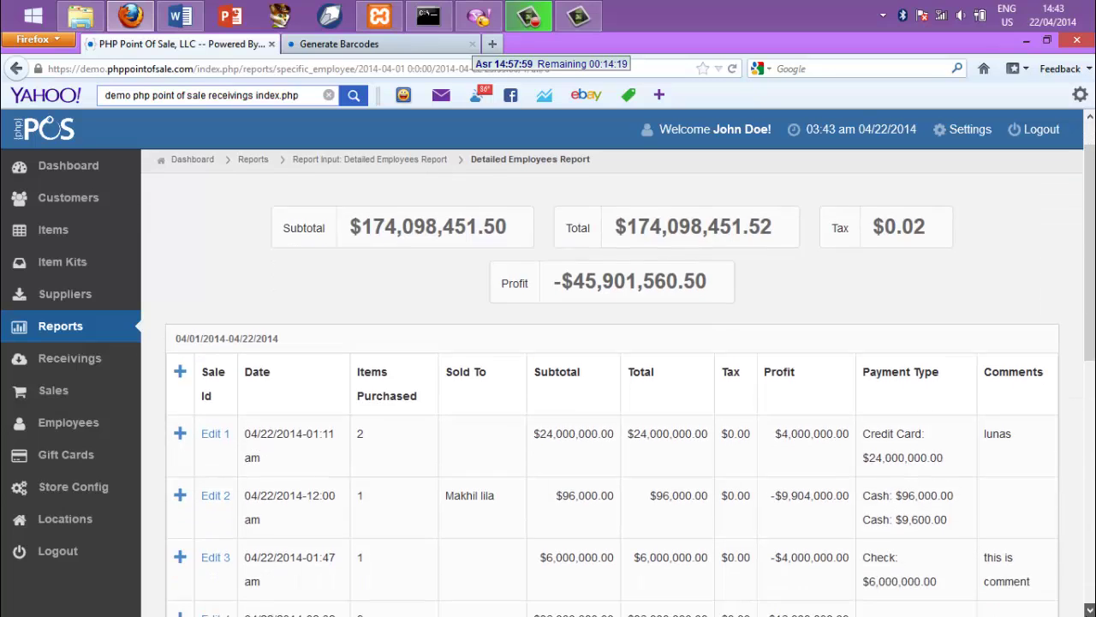
pyautogui.scroll(-1, 612, 381)
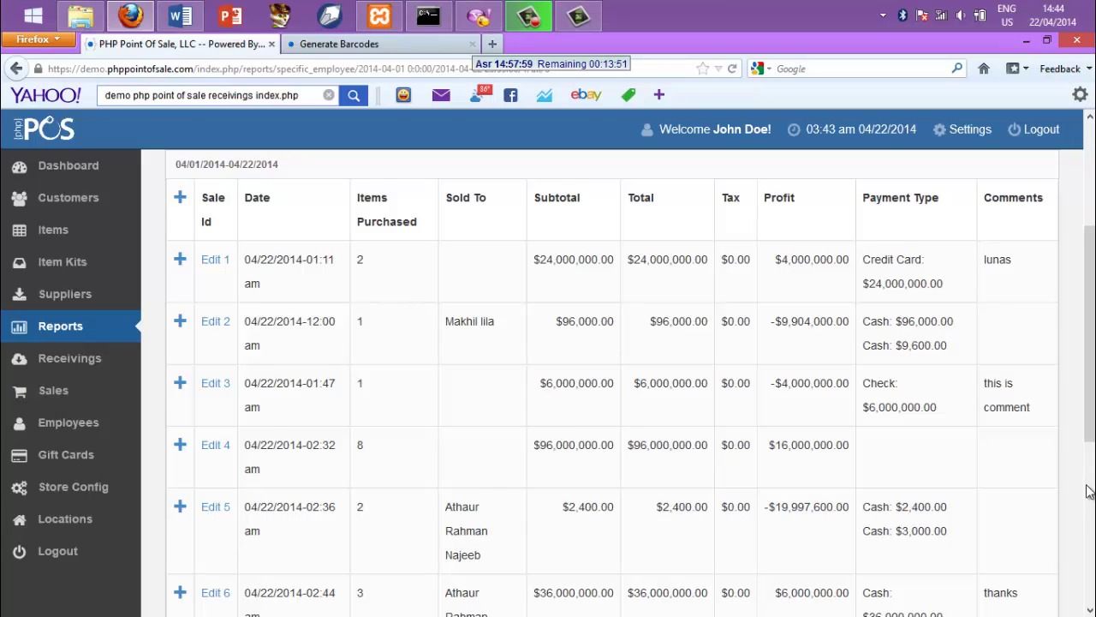
pyautogui.scroll(-4, 1089, 610)
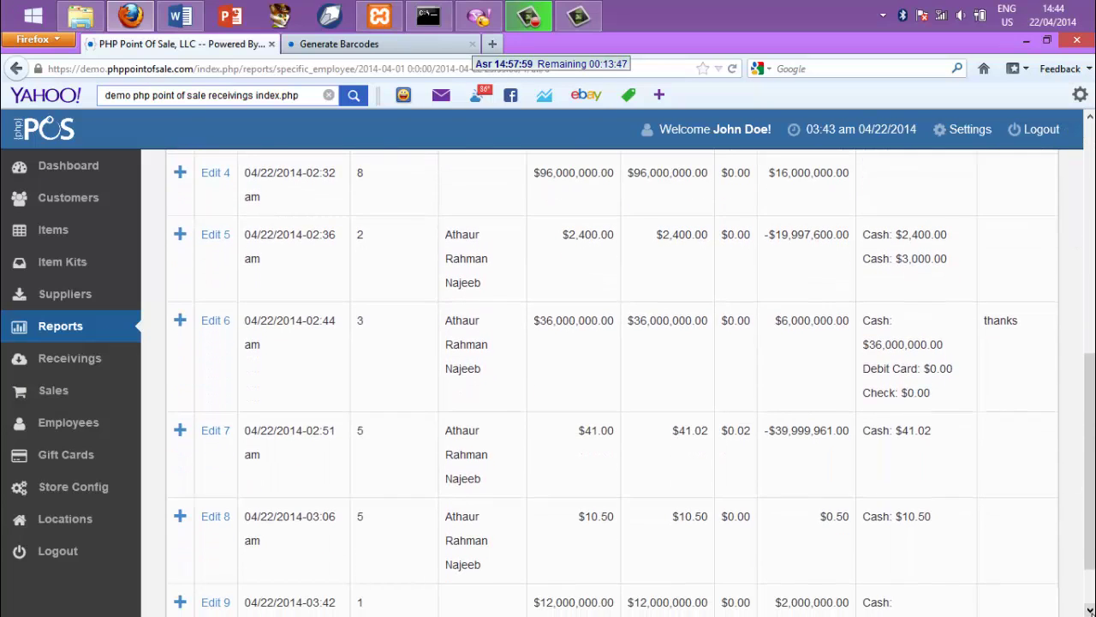
pyautogui.scroll(-2, 1089, 609)
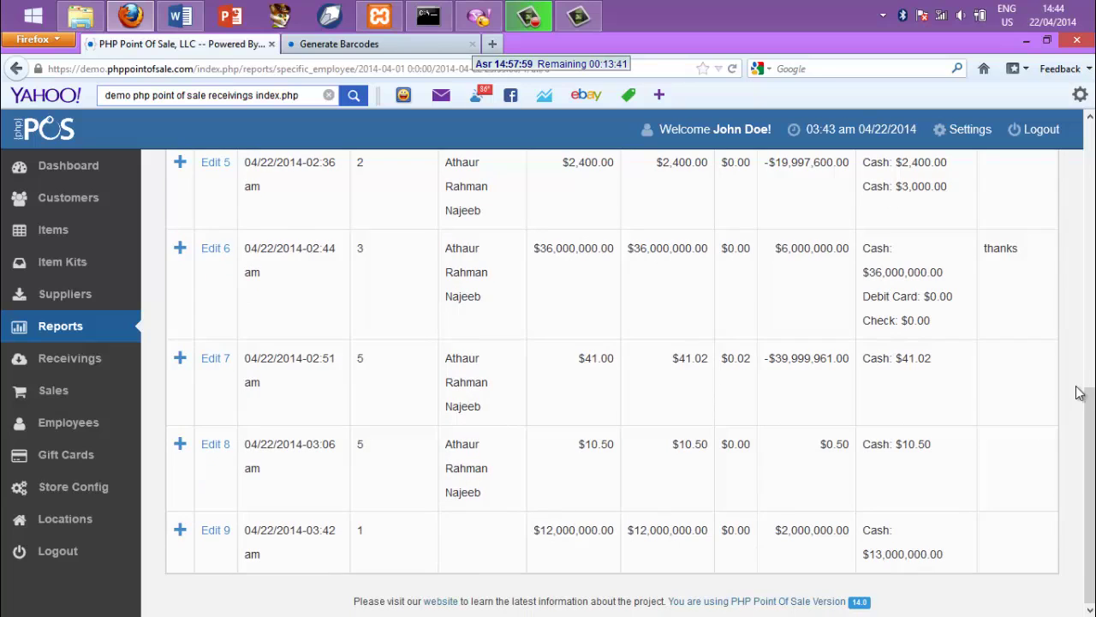
pyautogui.click(1092, 219)
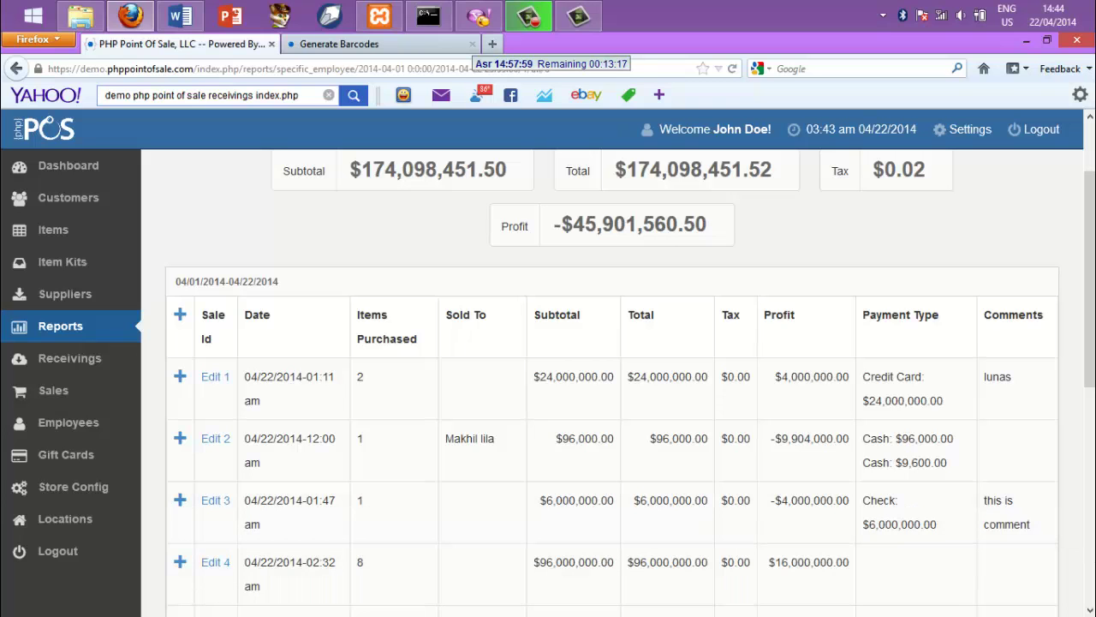
pyautogui.click(1094, 554)
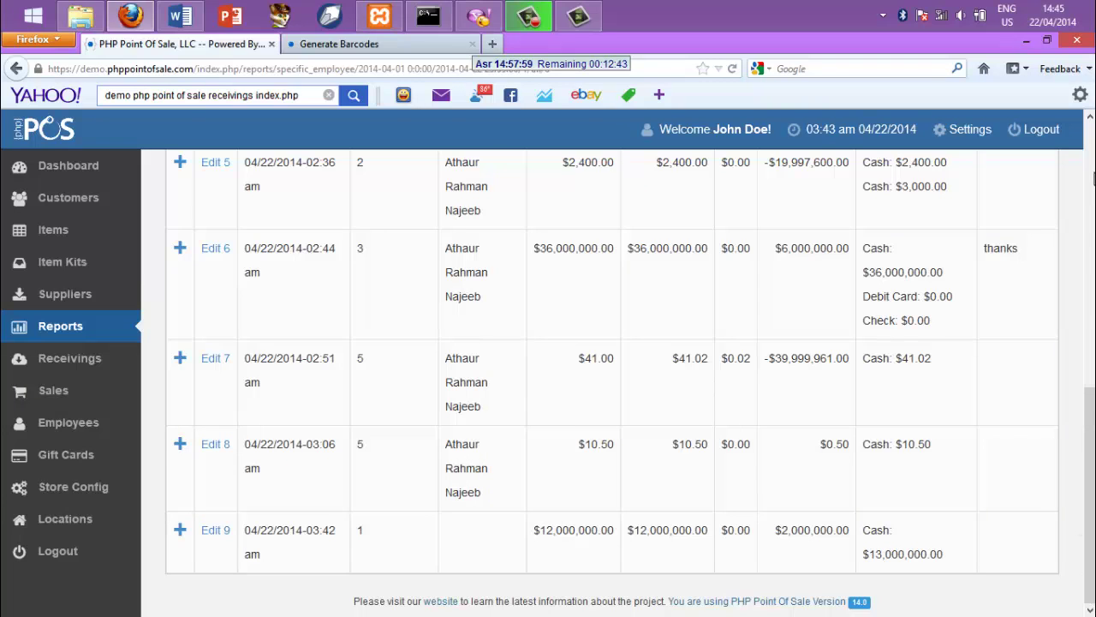
pyautogui.click(1093, 177)
pyautogui.click(1092, 133)
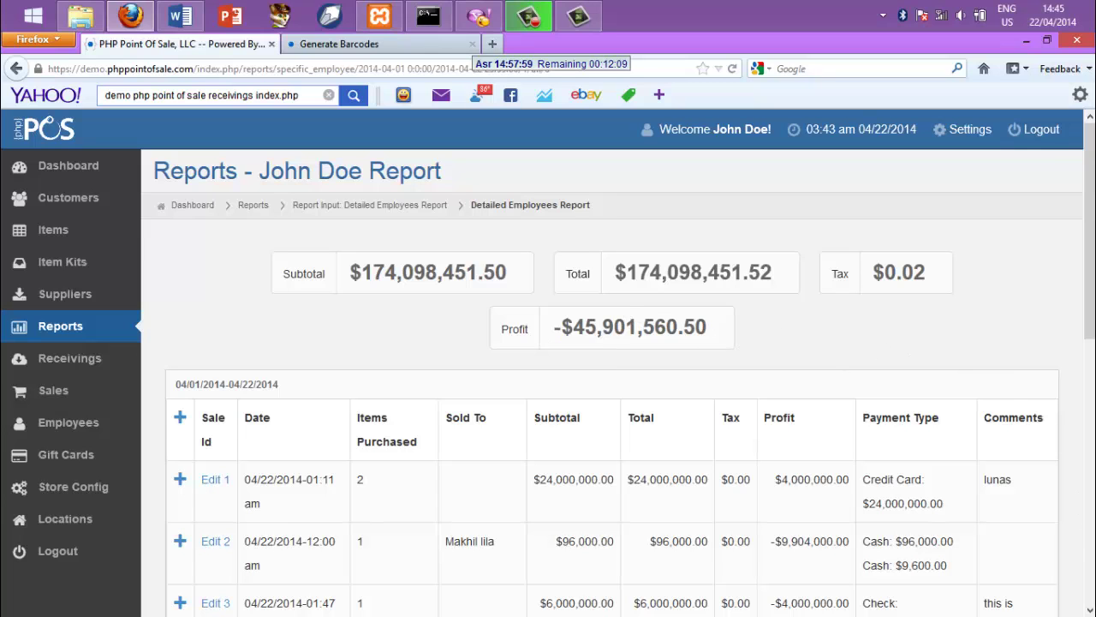
pyautogui.click(1092, 541)
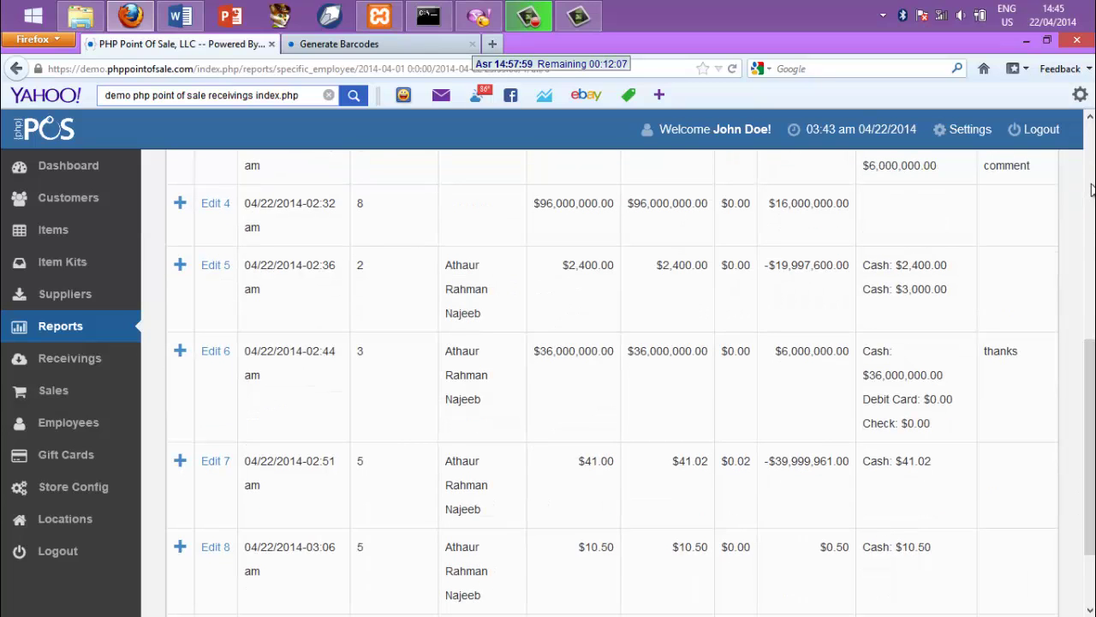
pyautogui.click(1092, 189)
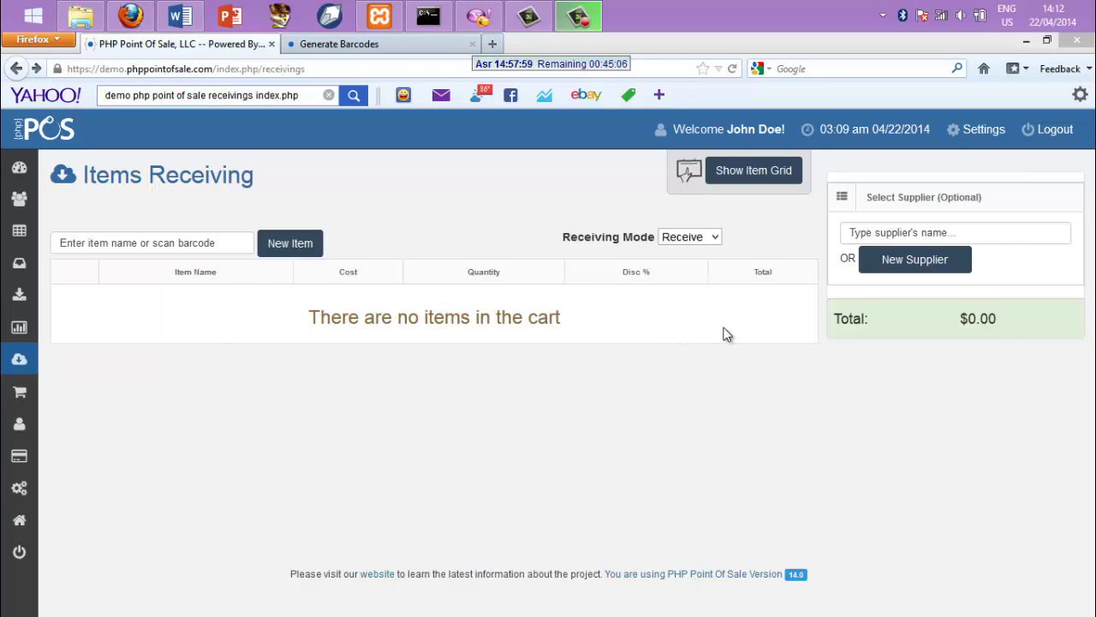
# Add the iphone from the phone category in the item grid to the receiving cart
pyautogui.click(757, 176)
pyautogui.click(755, 173)
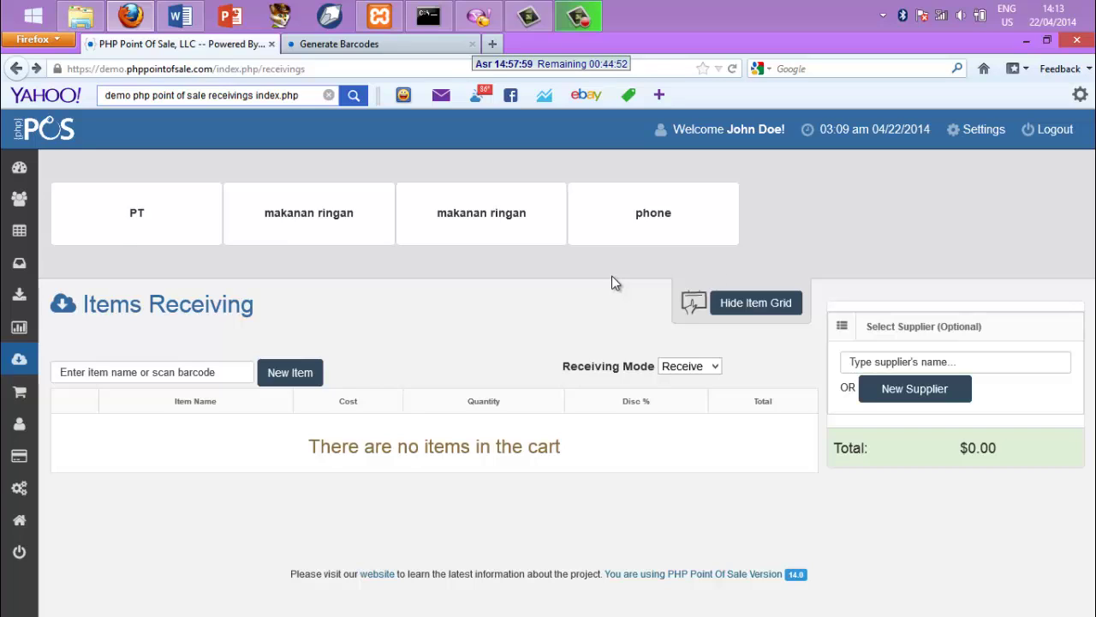
pyautogui.click(644, 229)
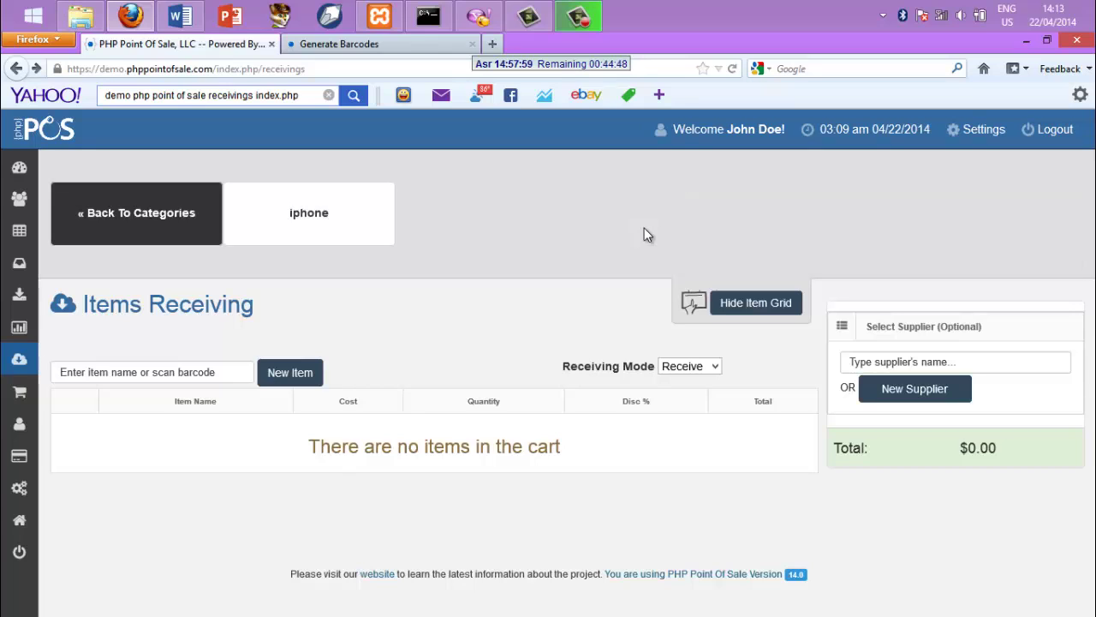
pyautogui.click(325, 225)
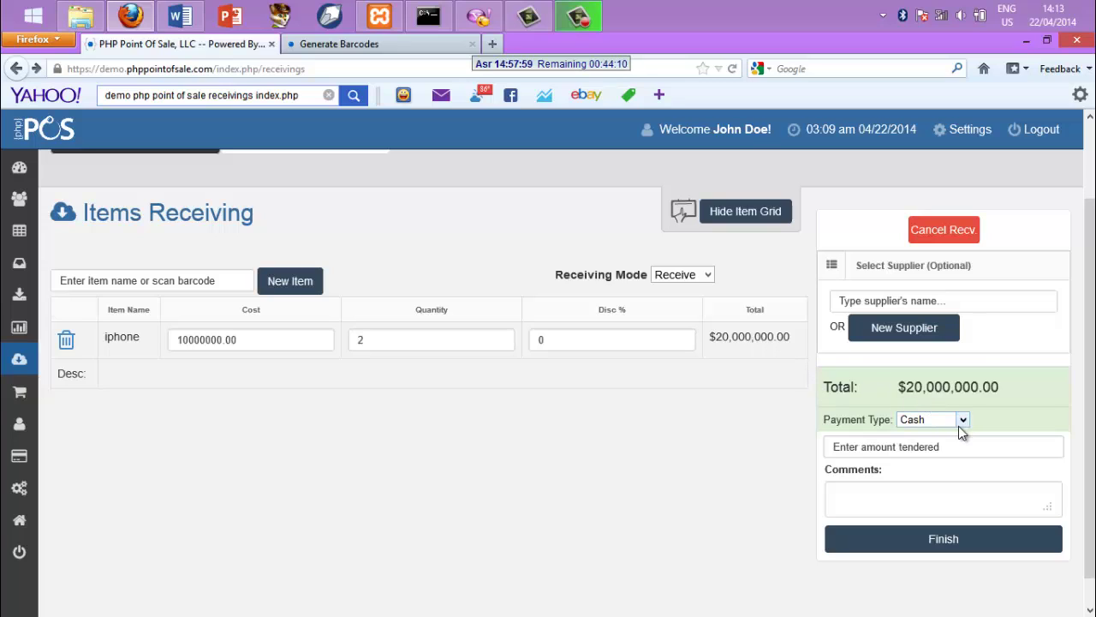
# Set supplier pt.maju and Cash payment, then finish the iphone receiving
pyautogui.click(973, 293)
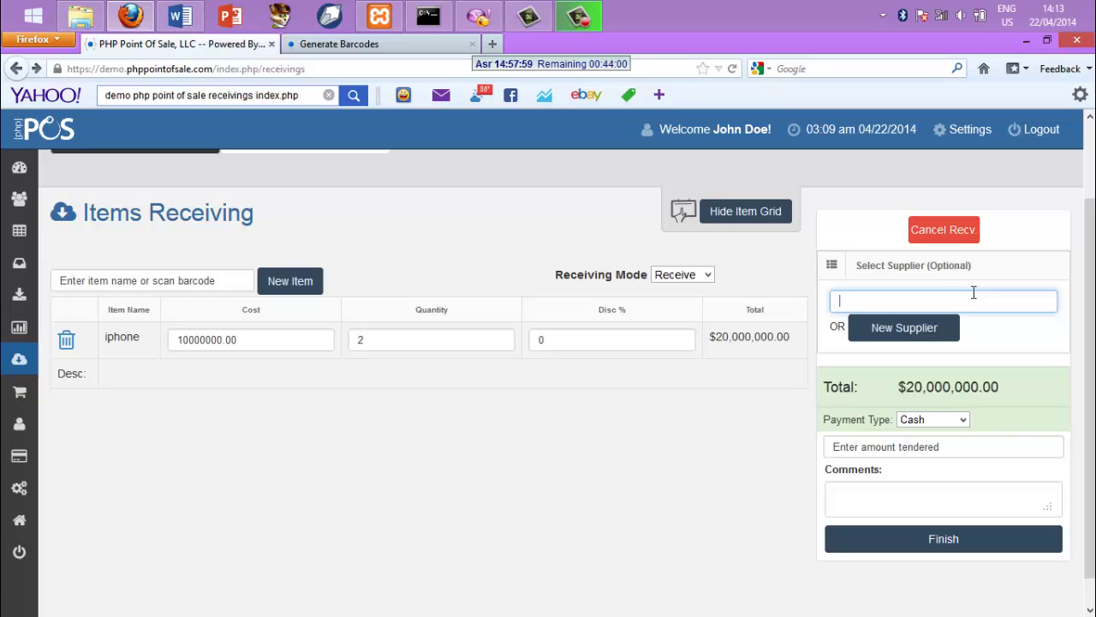
pyautogui.write('pt.')
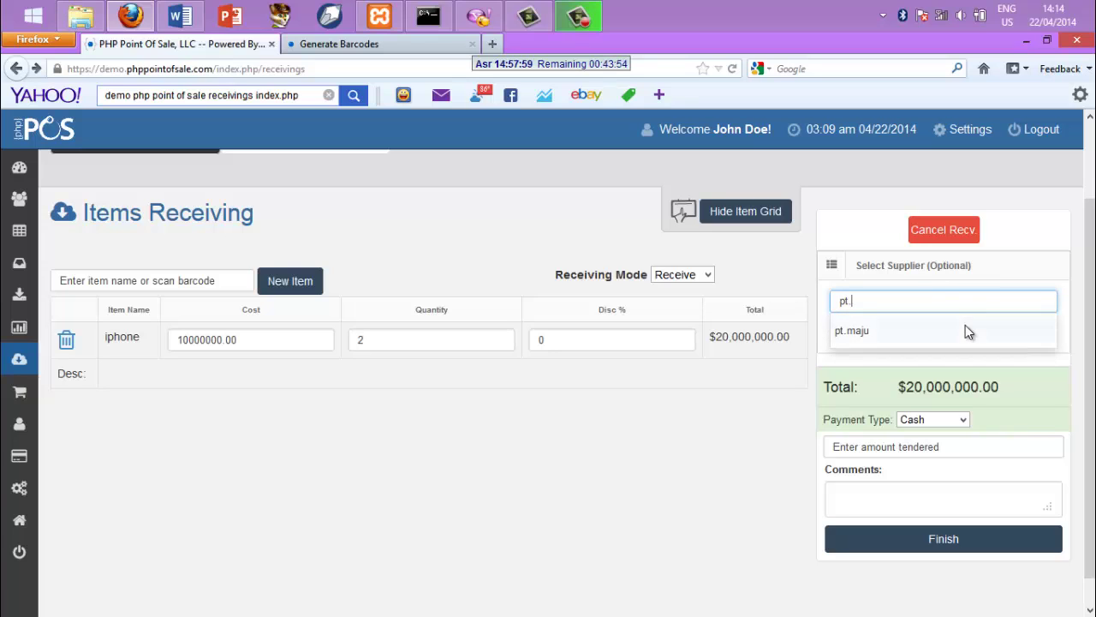
pyautogui.click(965, 326)
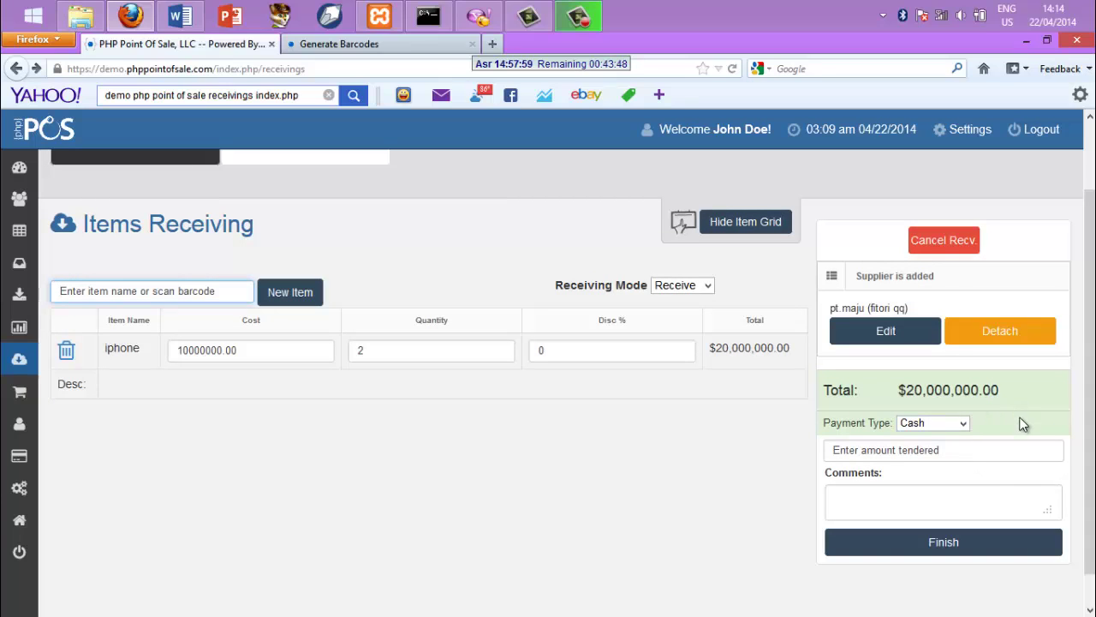
pyautogui.click(963, 422)
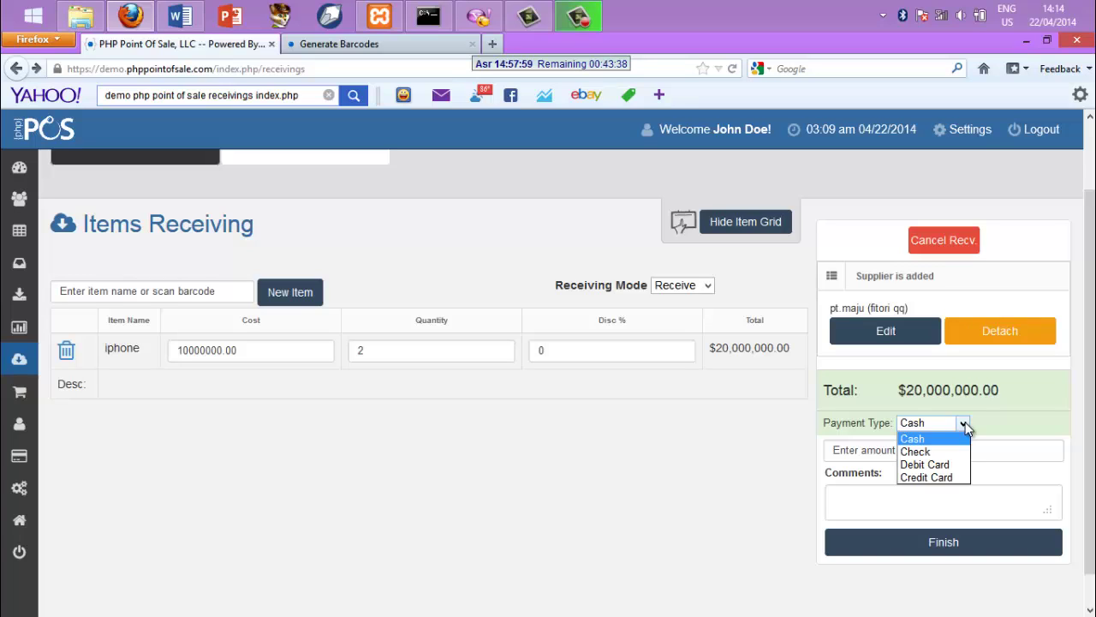
pyautogui.click(964, 423)
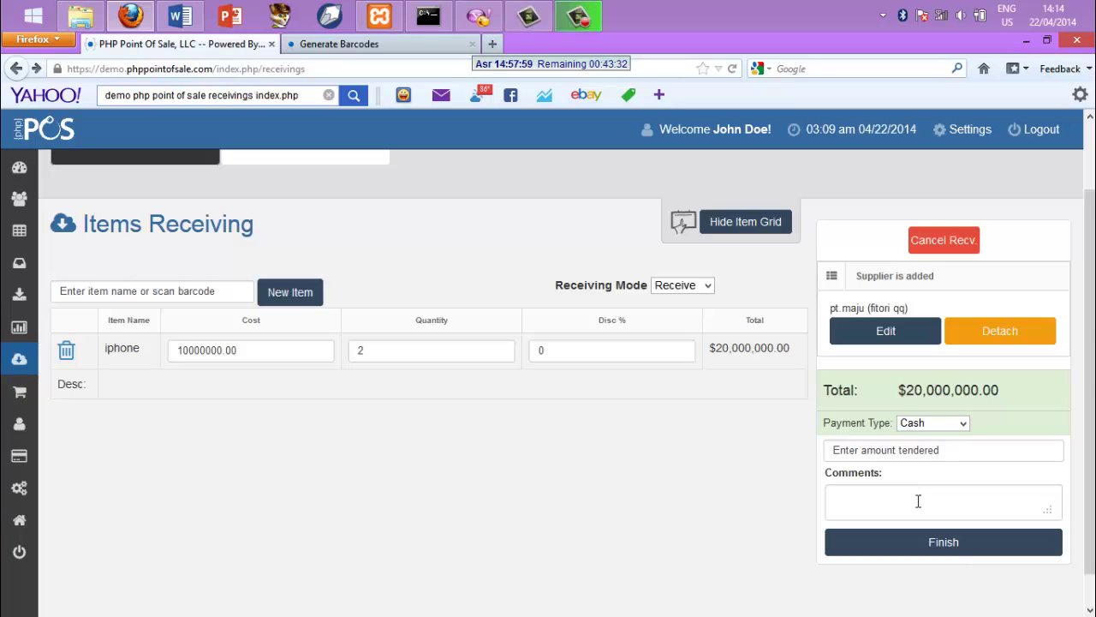
pyautogui.click(950, 544)
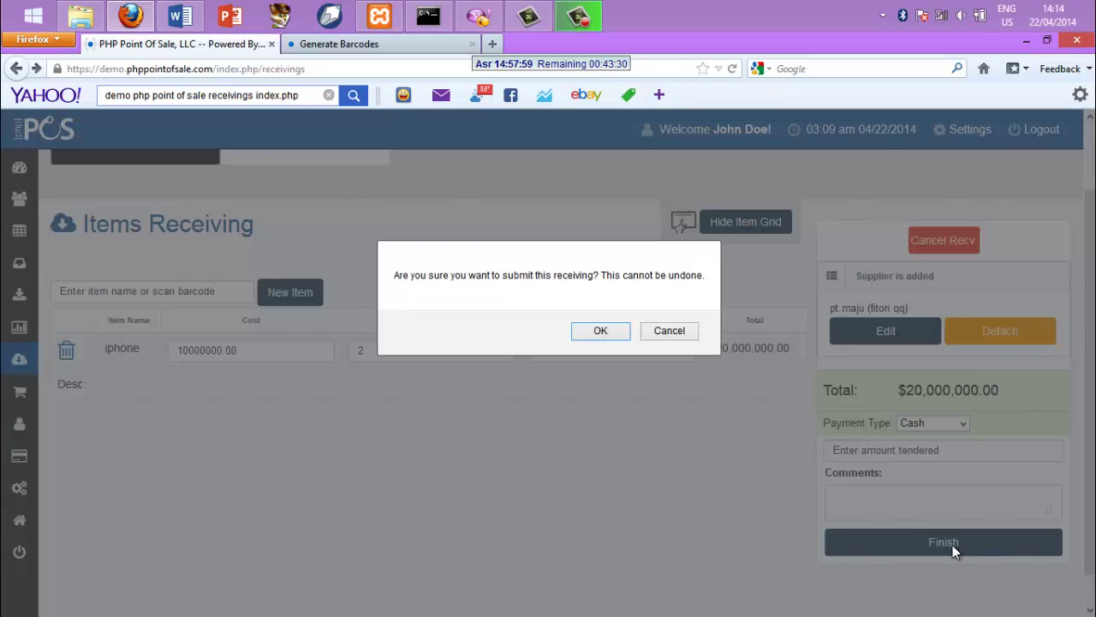
# Confirm submitting the iphone receiving
pyautogui.click(600, 333)
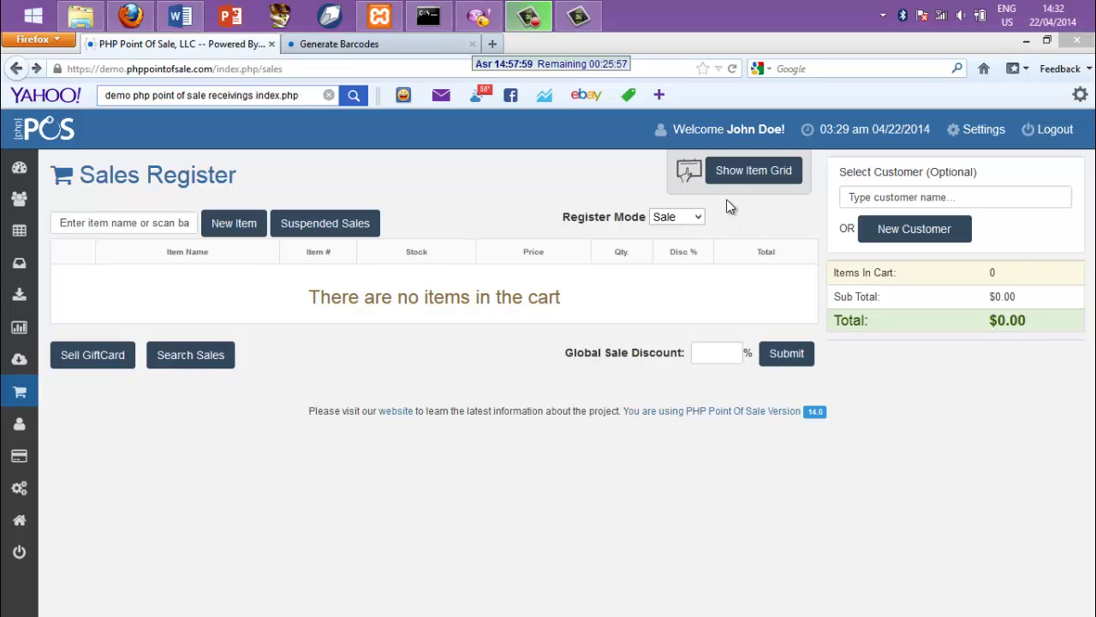
# Add chocolatos from the makanan ringan category to the sale, 2 at 2.10 each
pyautogui.click(733, 174)
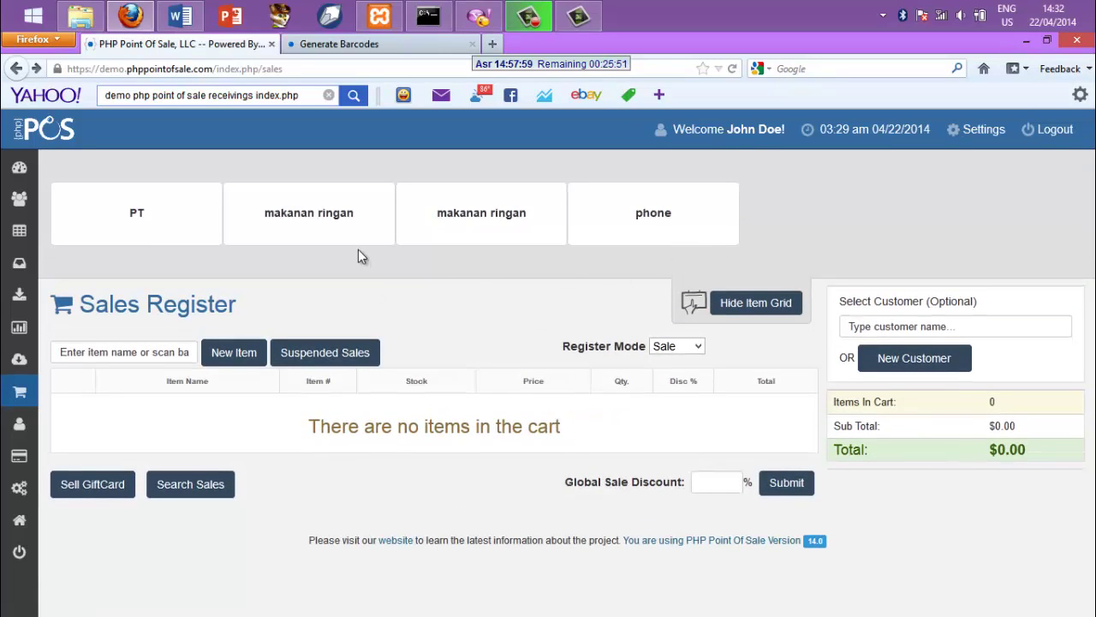
pyautogui.click(356, 226)
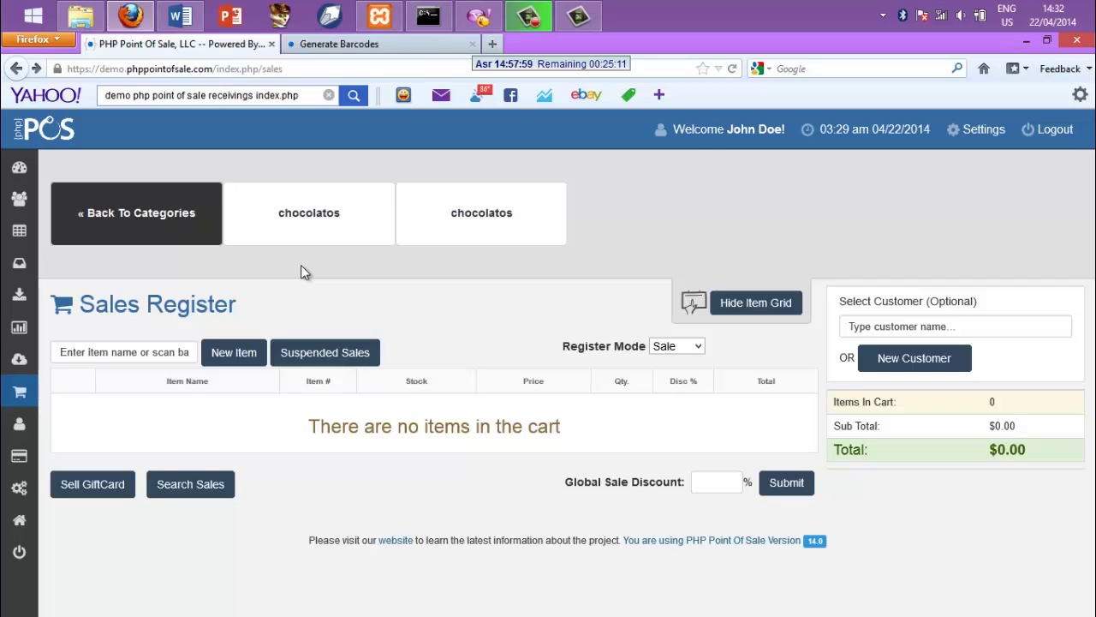
pyautogui.click(338, 220)
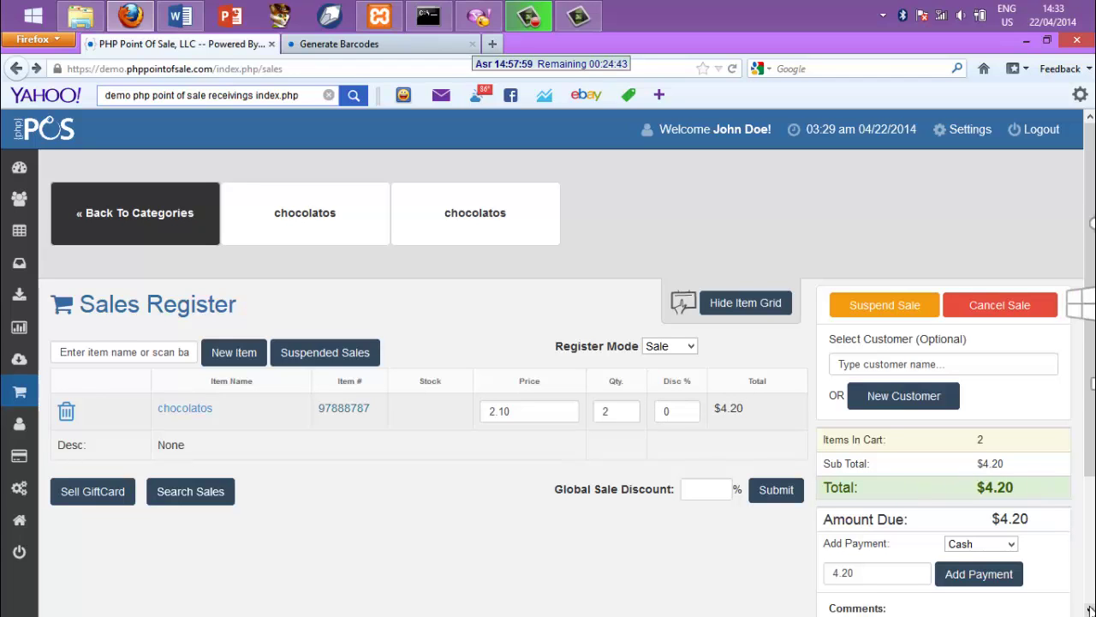
pyautogui.scroll(-3, 1089, 607)
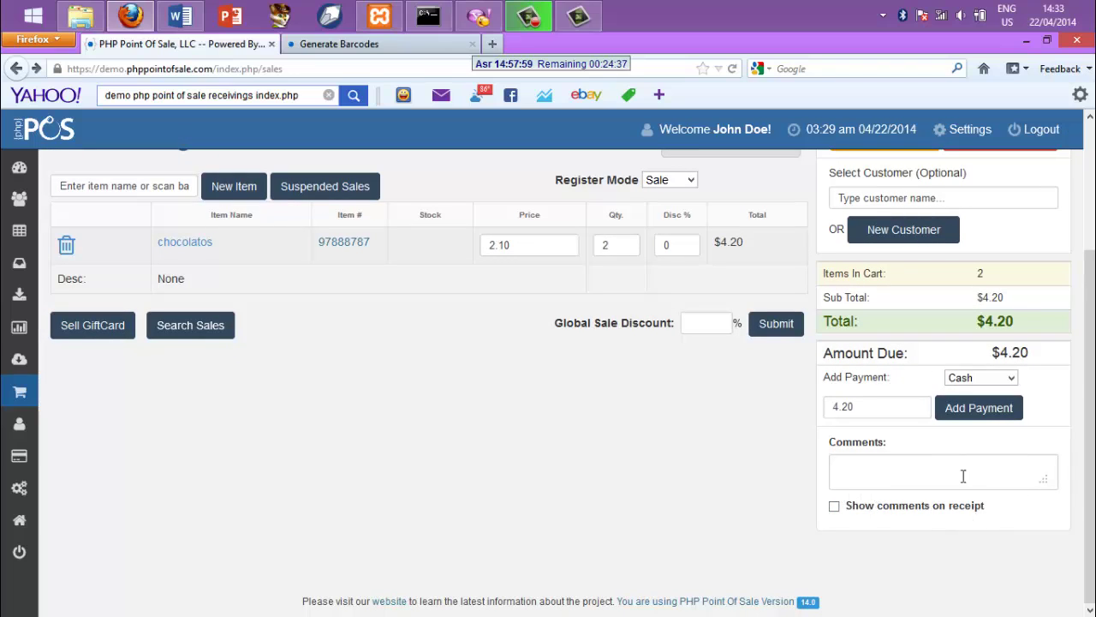
pyautogui.scroll(3, 1054, 274)
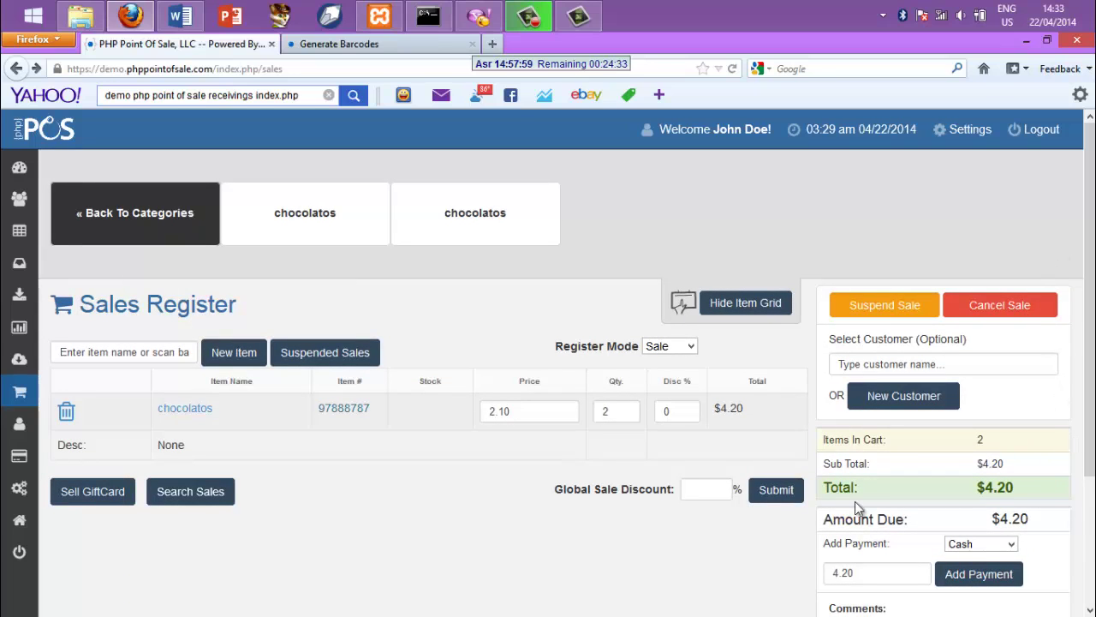
# Enter 2 as the global sale discount, lowering the chocolatos total to $4.12
pyautogui.click(701, 492)
pyautogui.write('2')
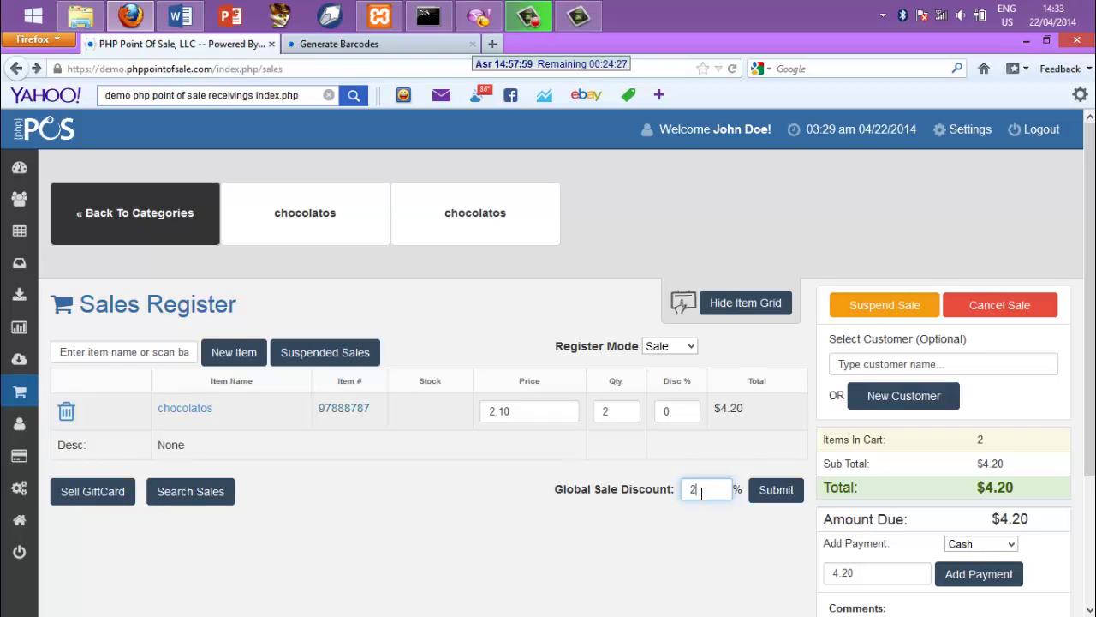
pyautogui.press('Return')
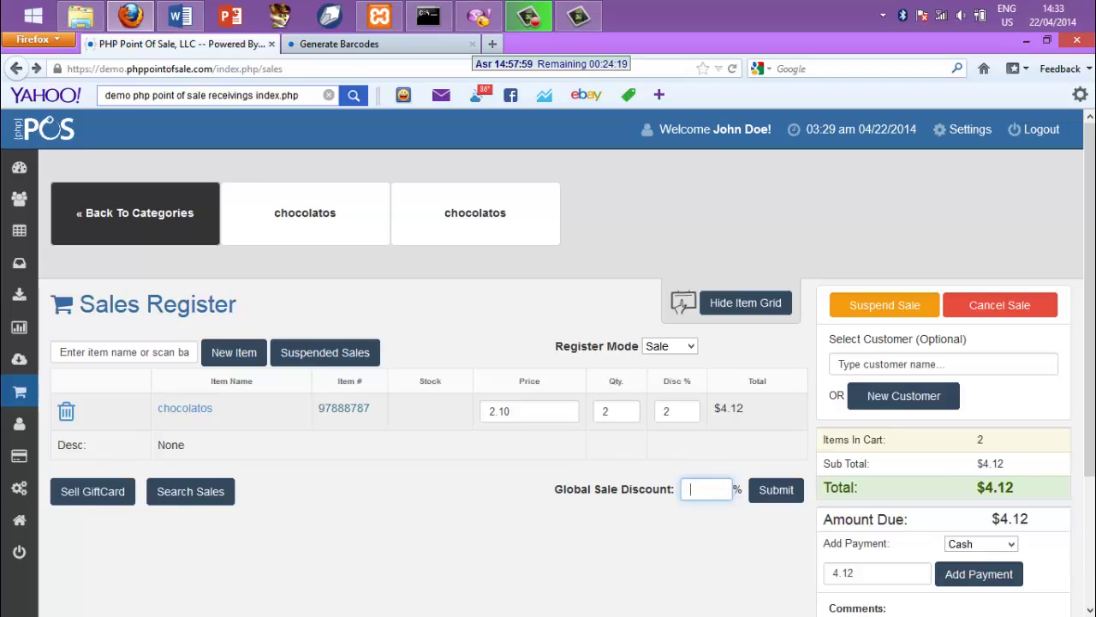
pyautogui.scroll(-3, 1075, 555)
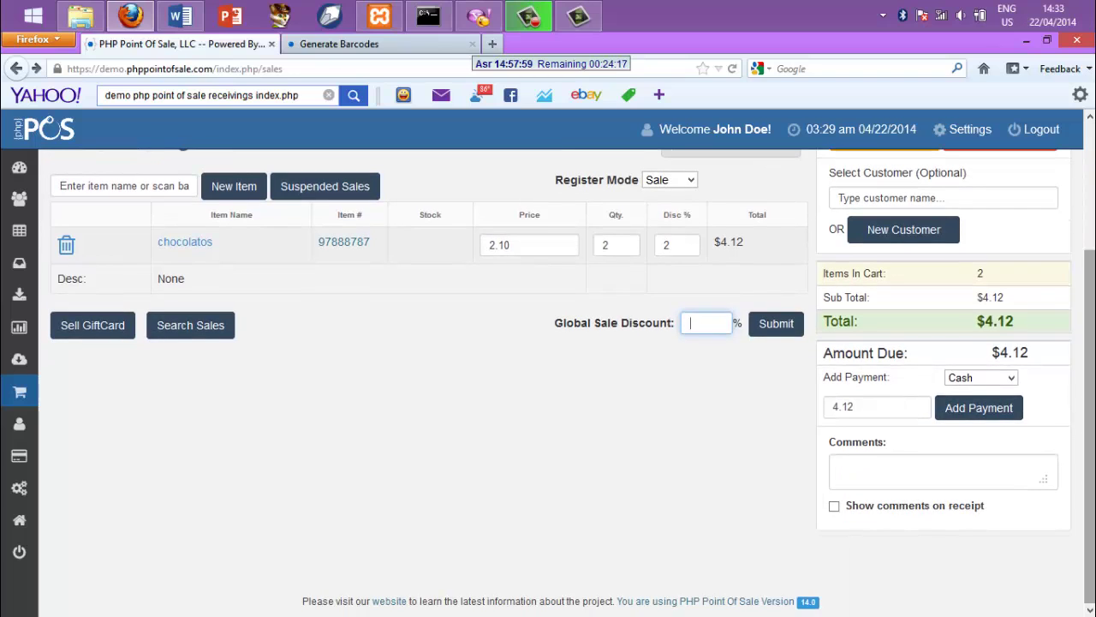
# Turn on 'Show comments on receipt' for this sale and review the sales page
pyautogui.click(911, 491)
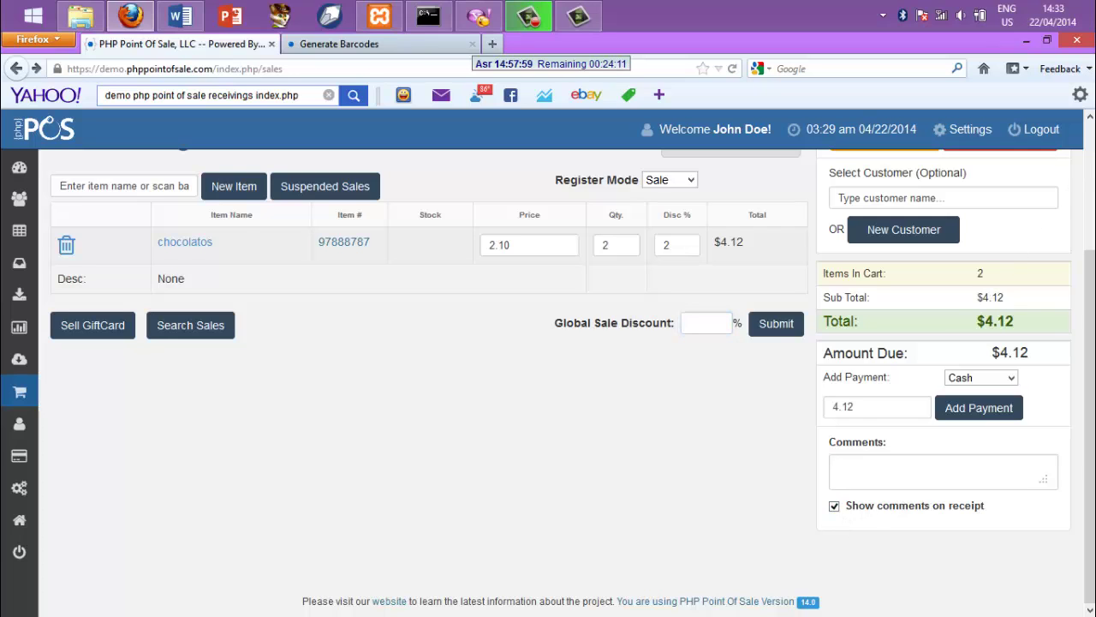
pyautogui.scroll(4, 565, 385)
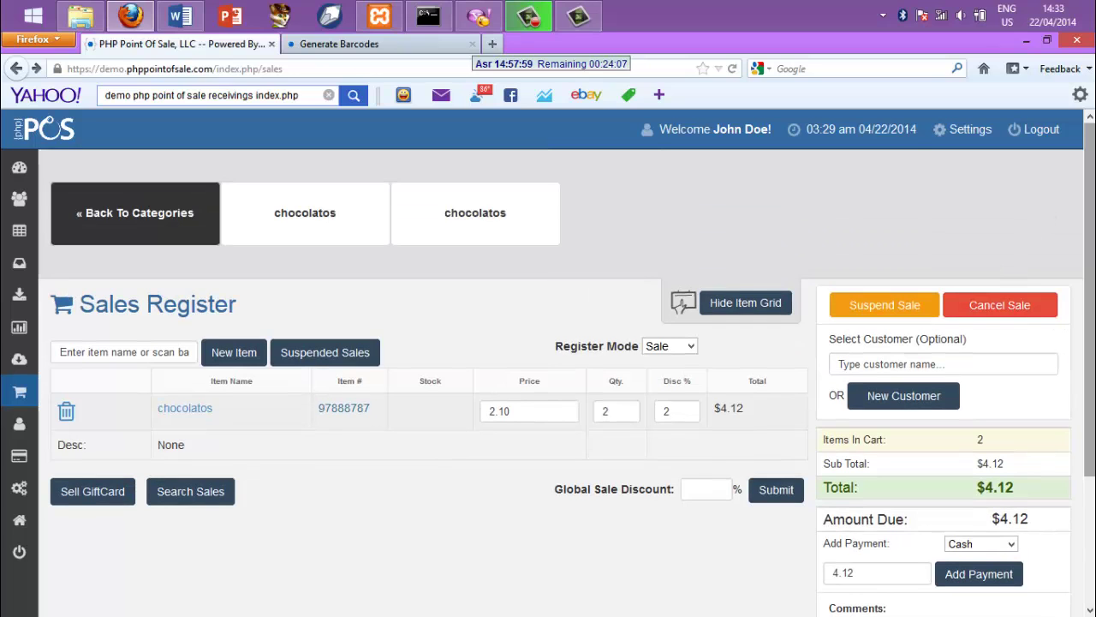
pyautogui.scroll(-3, 983, 440)
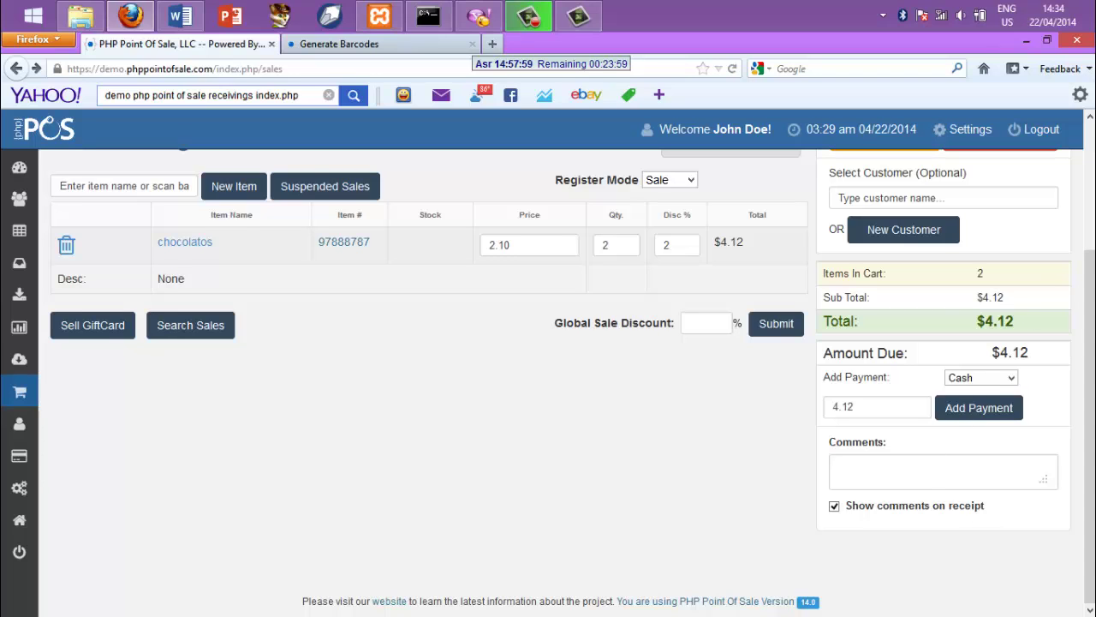
pyautogui.scroll(3, 1093, 195)
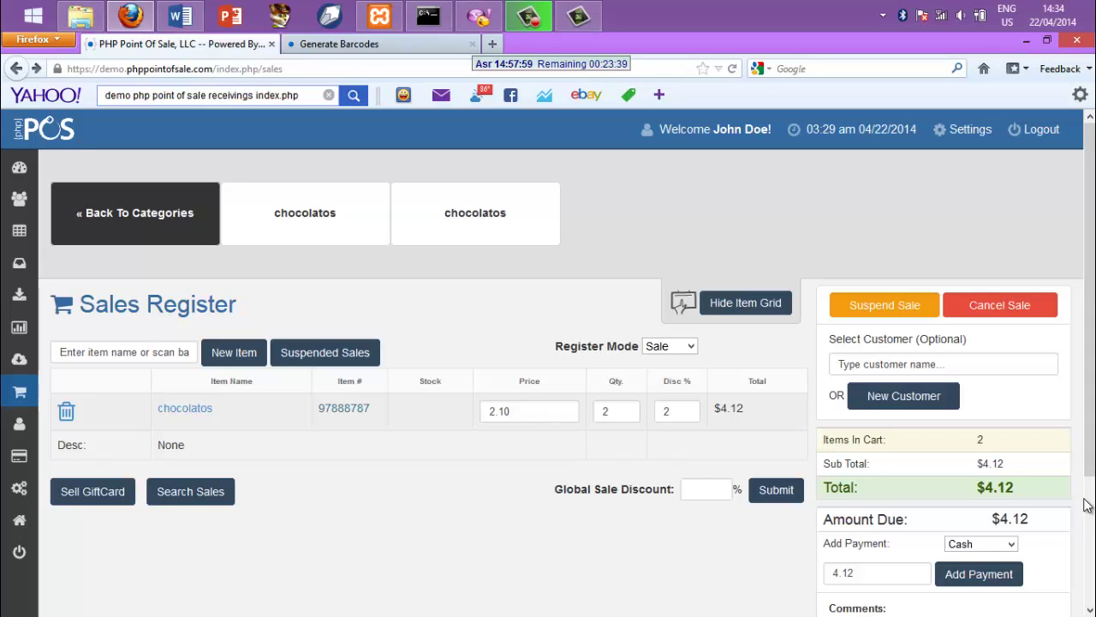
pyautogui.scroll(-3, 1078, 546)
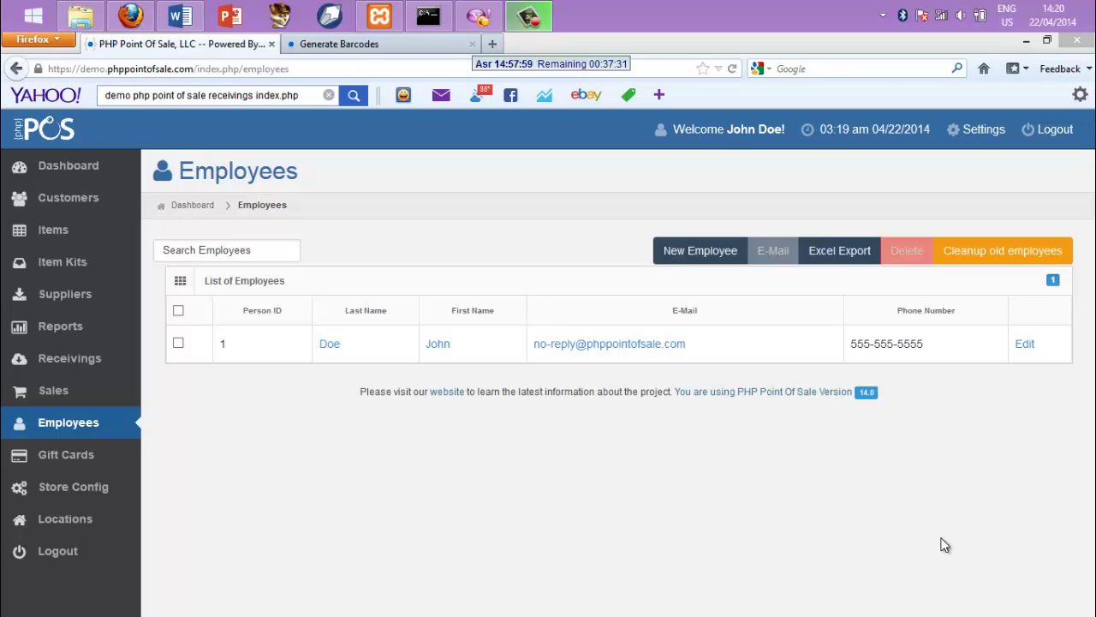
# Start a new employee and enter their first name, last name, e-mail address and phone number
pyautogui.click(698, 252)
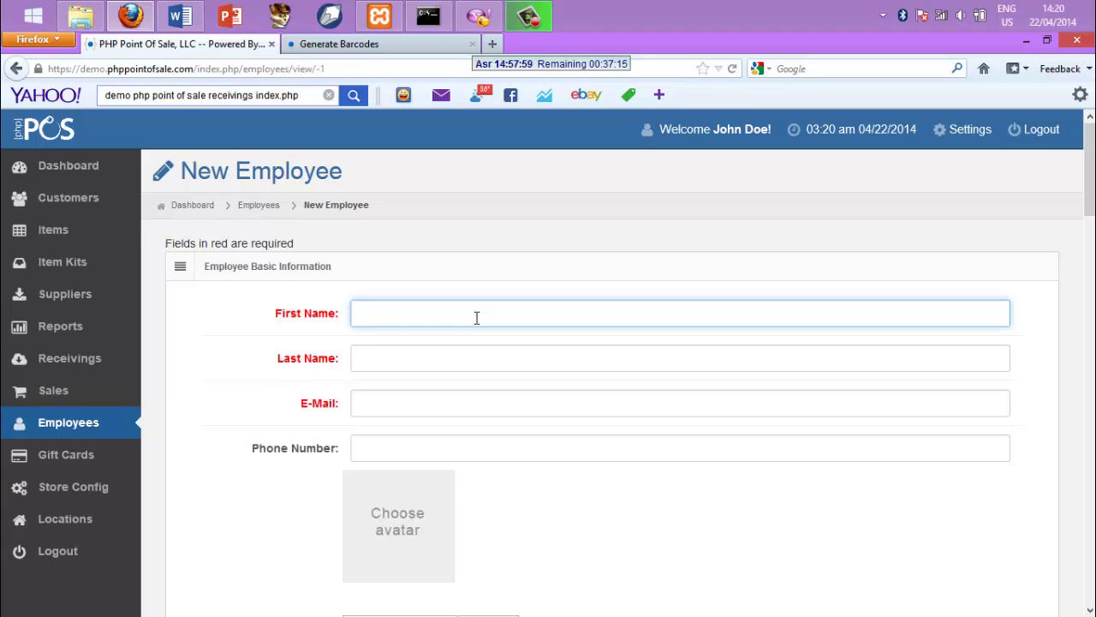
pyautogui.write('jojo')
pyautogui.click(466, 358)
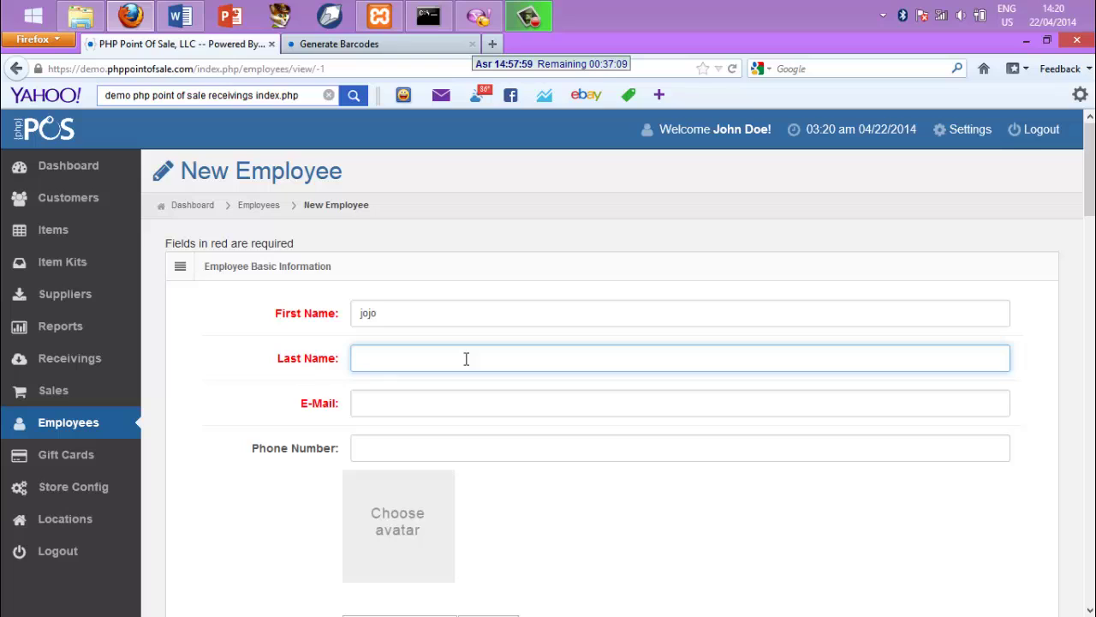
pyautogui.write('jojo')
pyautogui.click(453, 404)
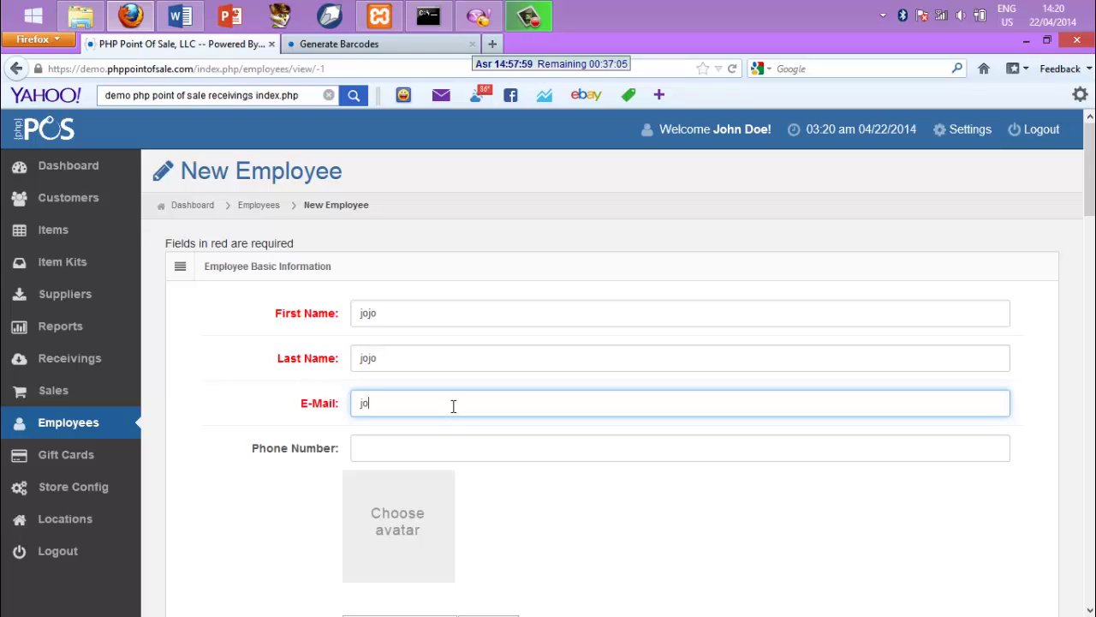
pyautogui.click(446, 451)
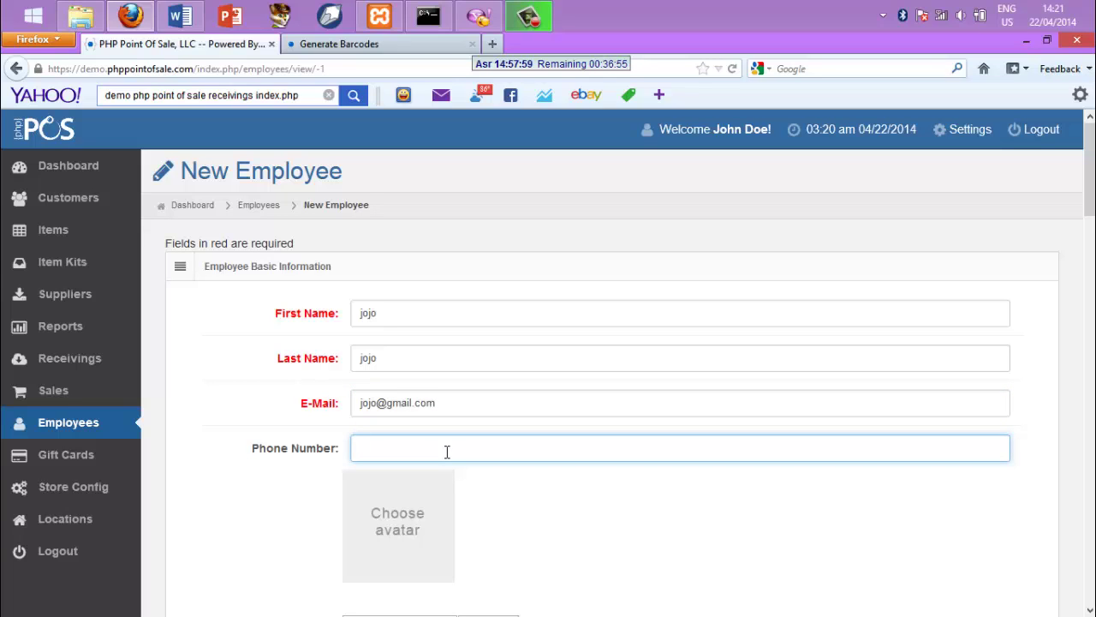
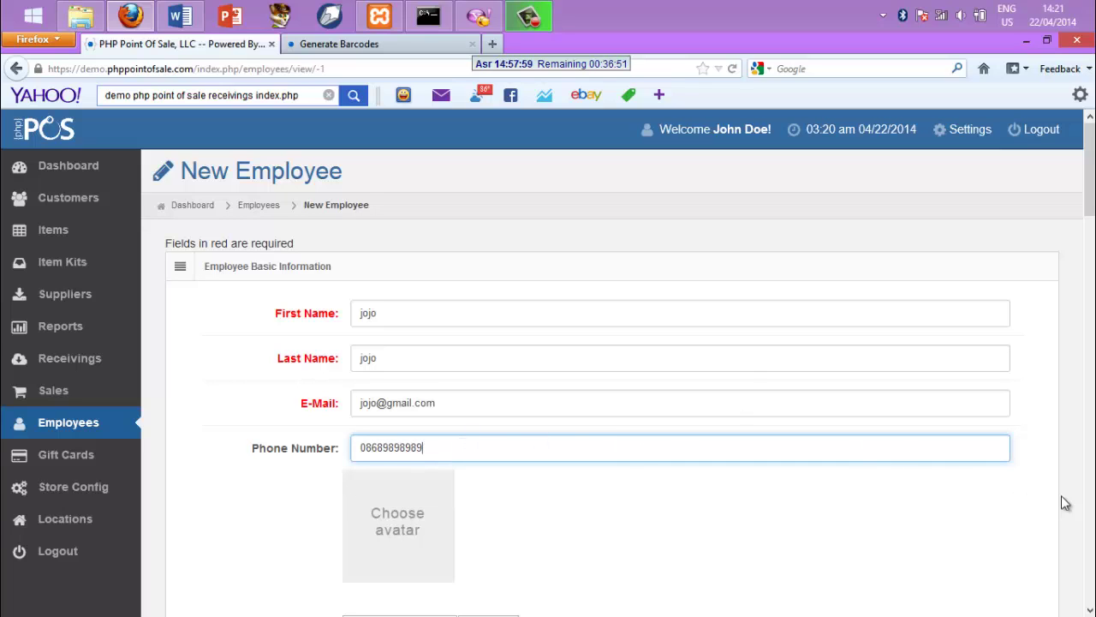
pyautogui.scroll(-5, 1092, 569)
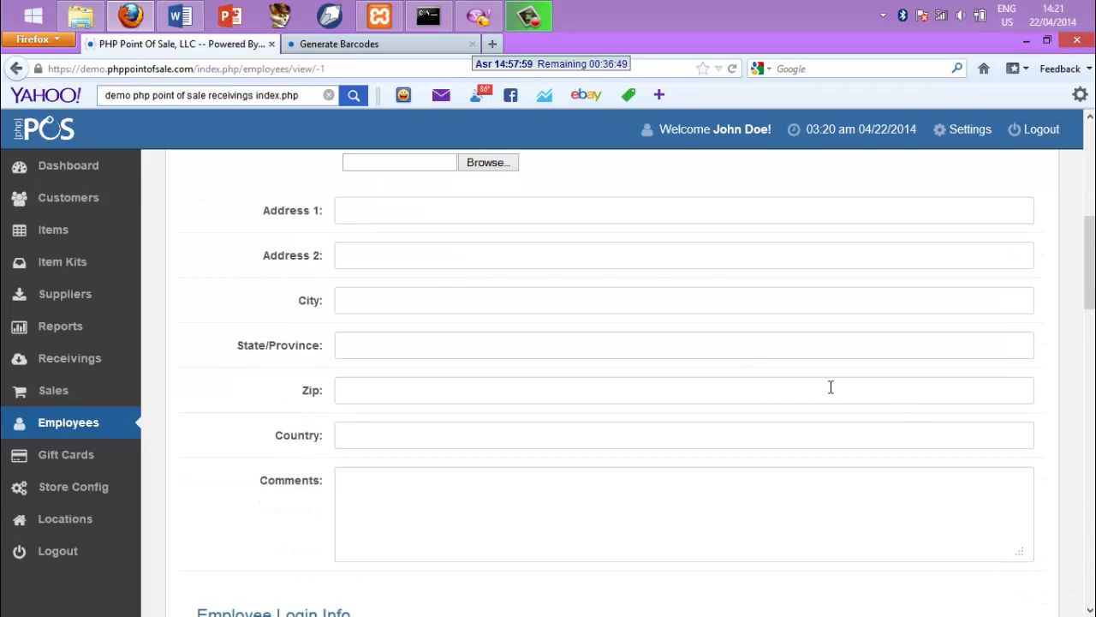
# Fill in the employee's street address, city, state (from the suggestion), zip code and country
pyautogui.click(485, 207)
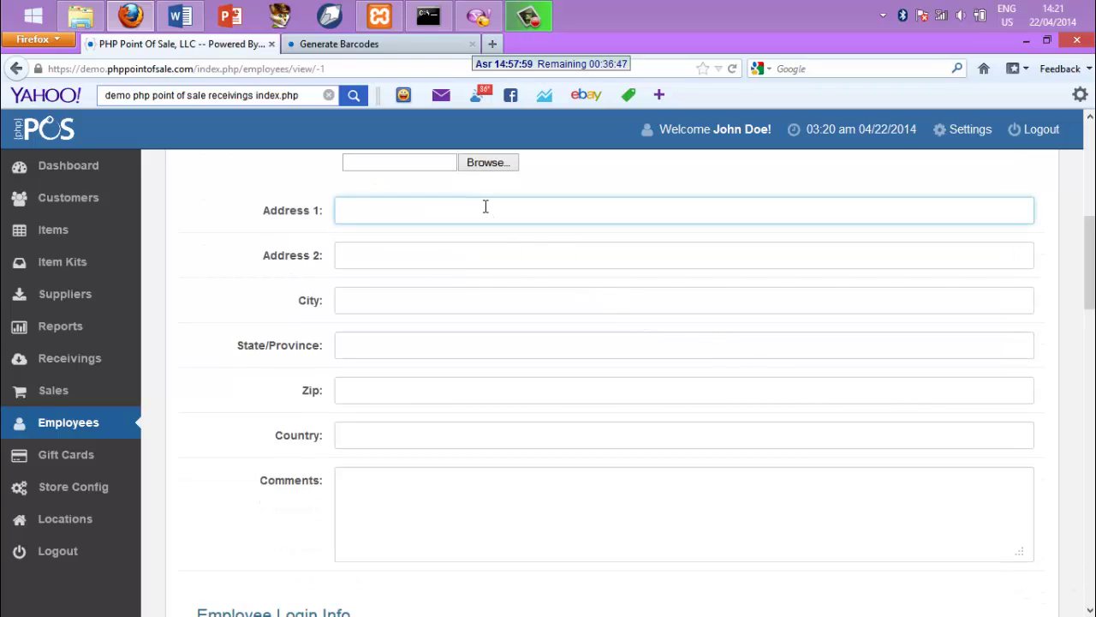
pyautogui.write('jl.')
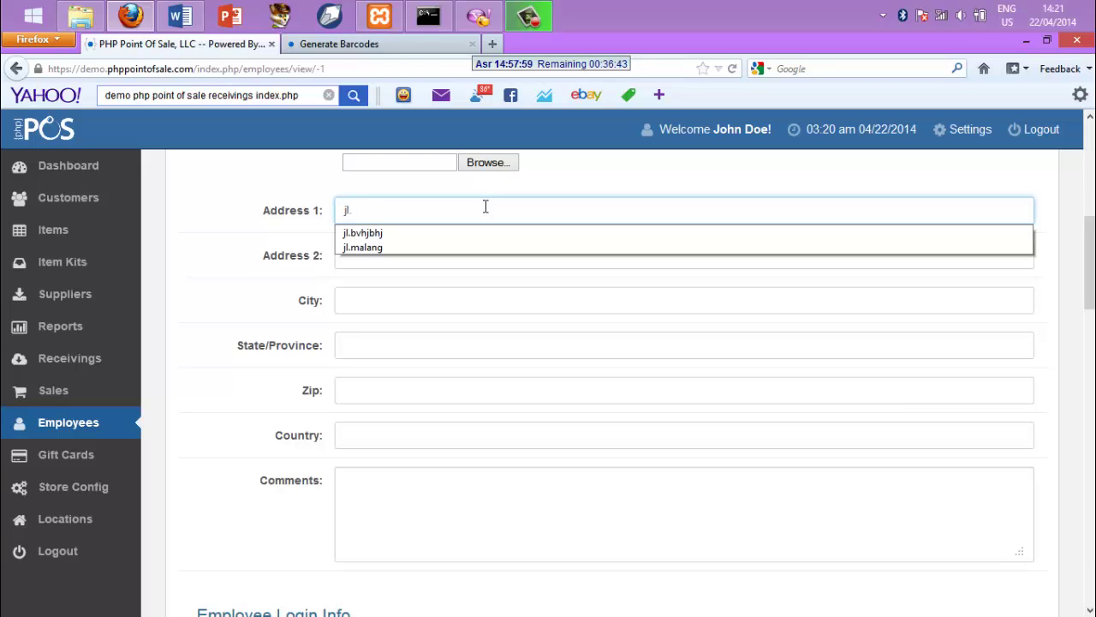
pyautogui.write('malan')
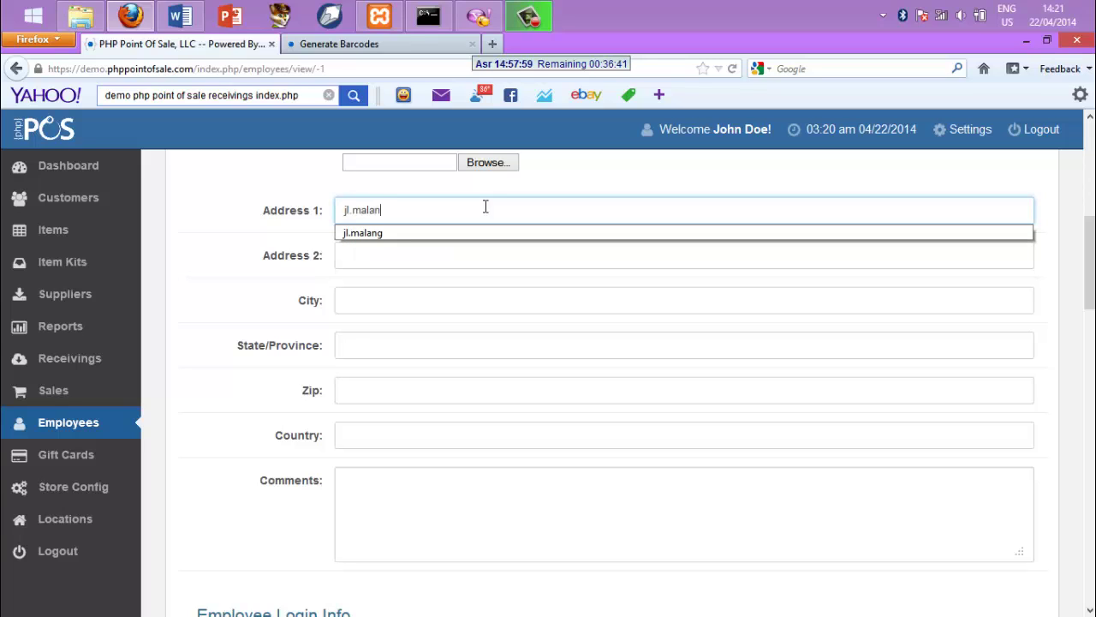
pyautogui.write('g')
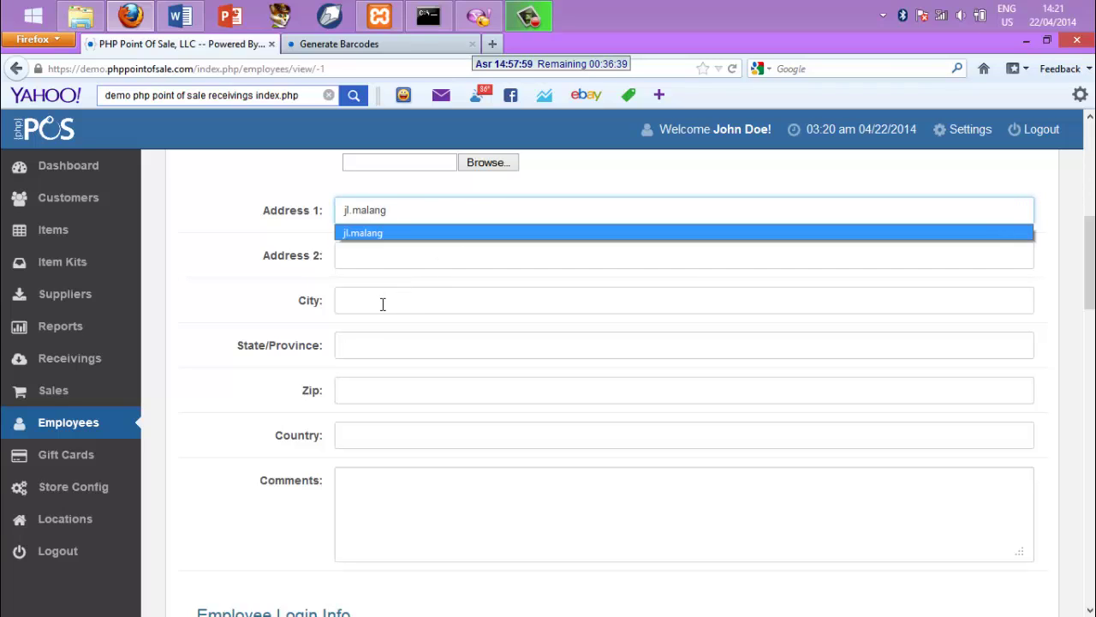
pyautogui.click(383, 304)
pyautogui.write('ma')
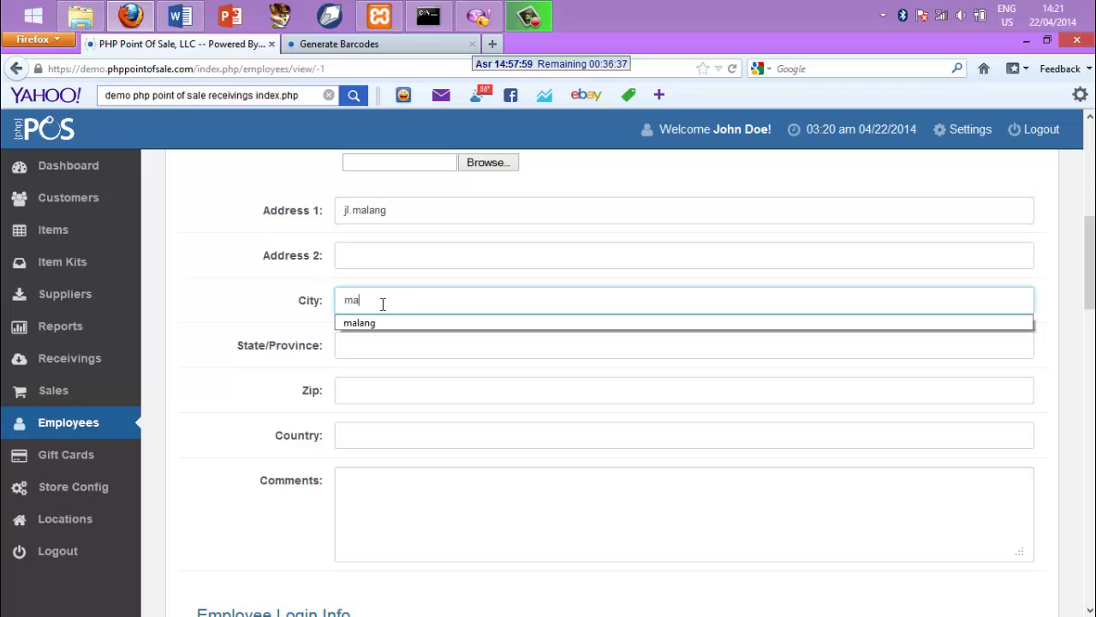
pyautogui.write('lang')
pyautogui.click(379, 354)
pyautogui.write('jawa')
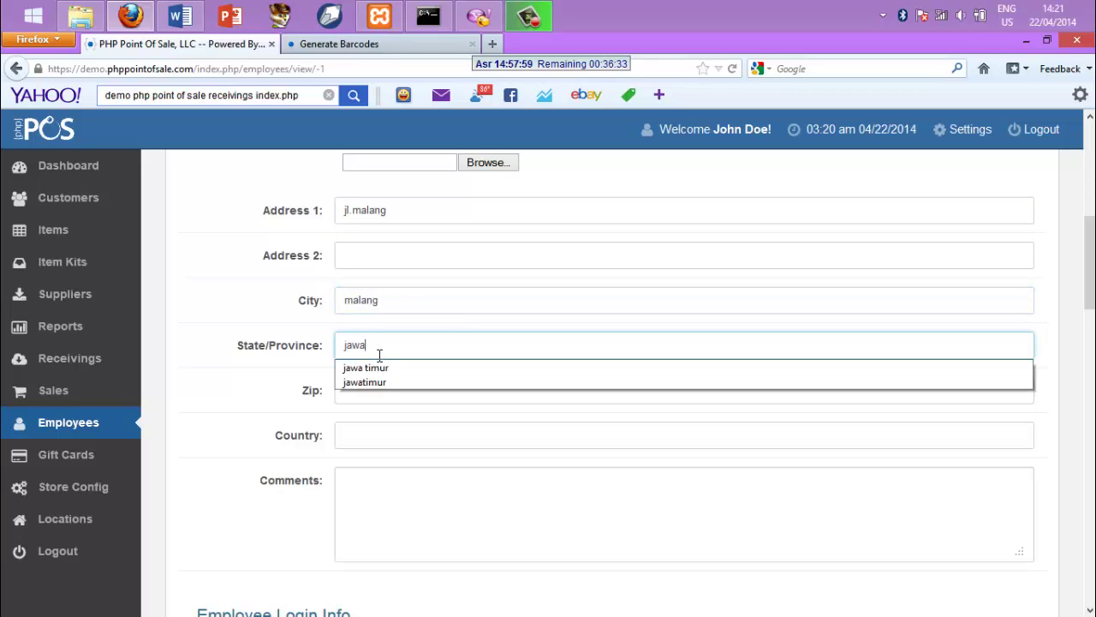
pyautogui.click(382, 367)
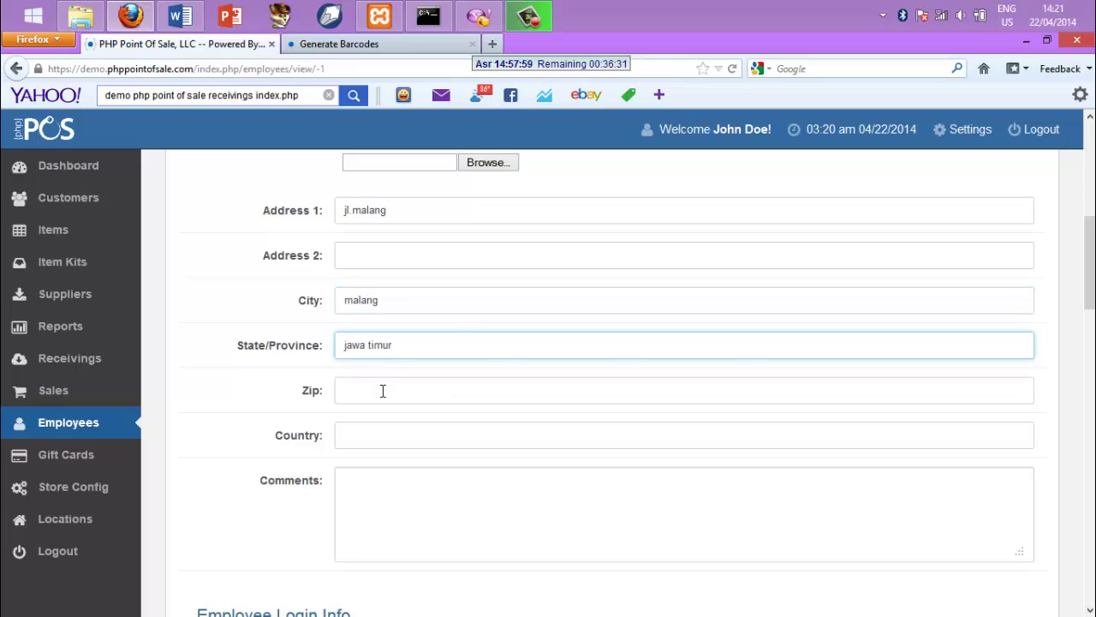
pyautogui.click(382, 390)
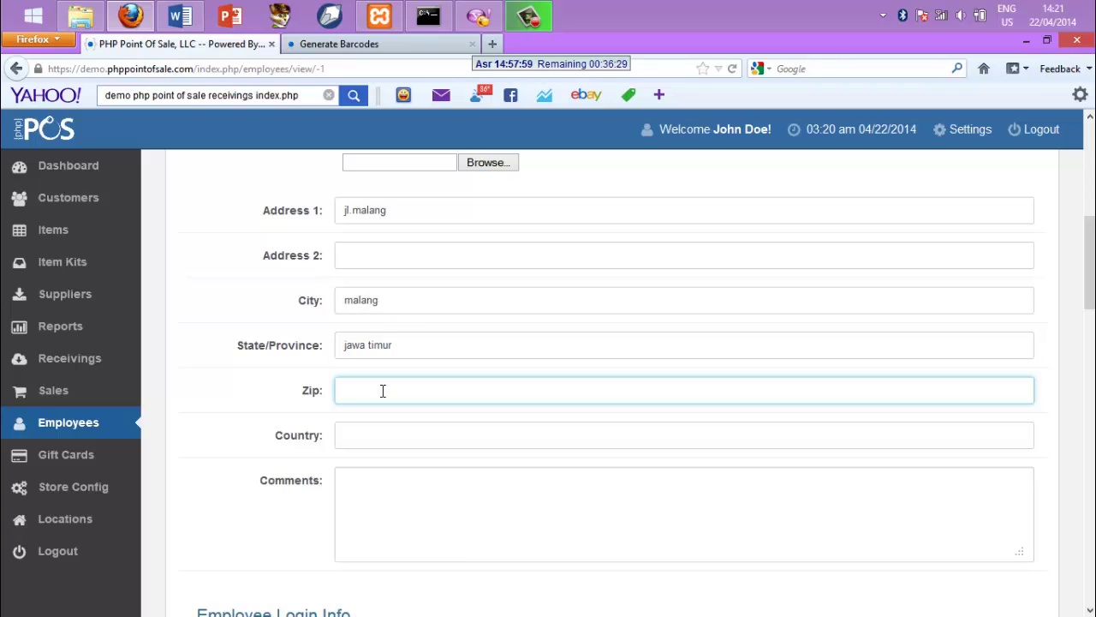
pyautogui.write('631')
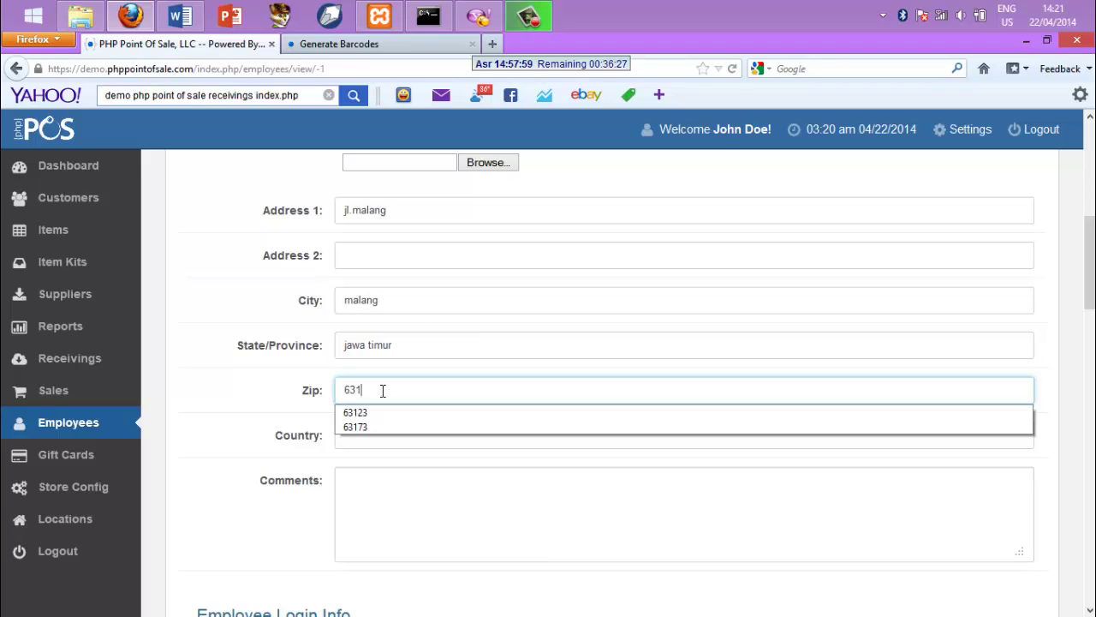
pyautogui.write('73')
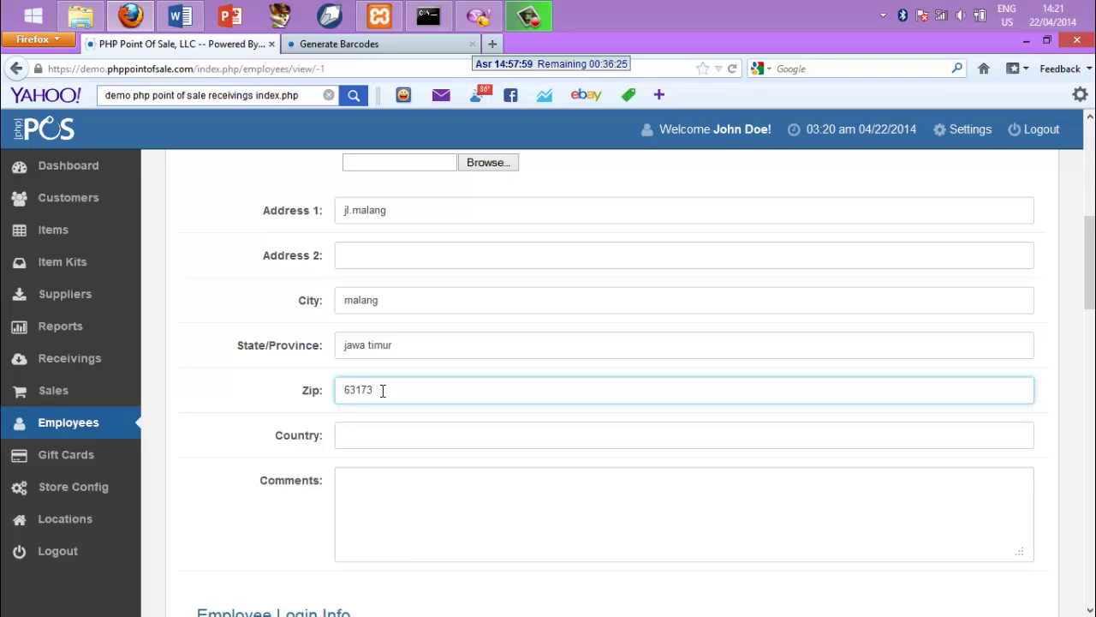
pyautogui.click(372, 445)
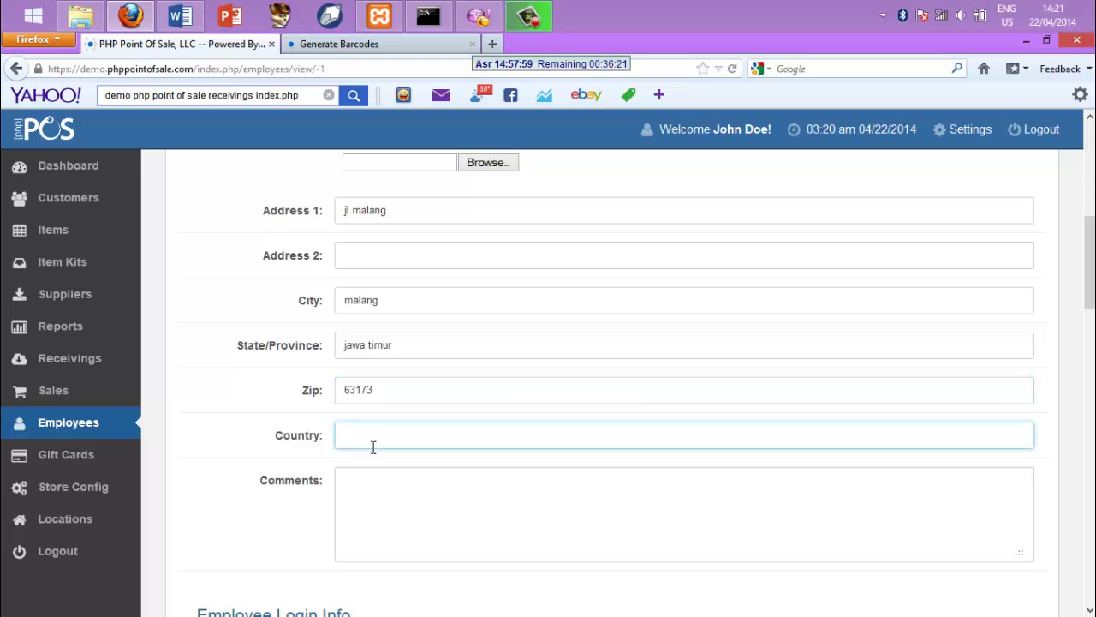
pyautogui.write('ind')
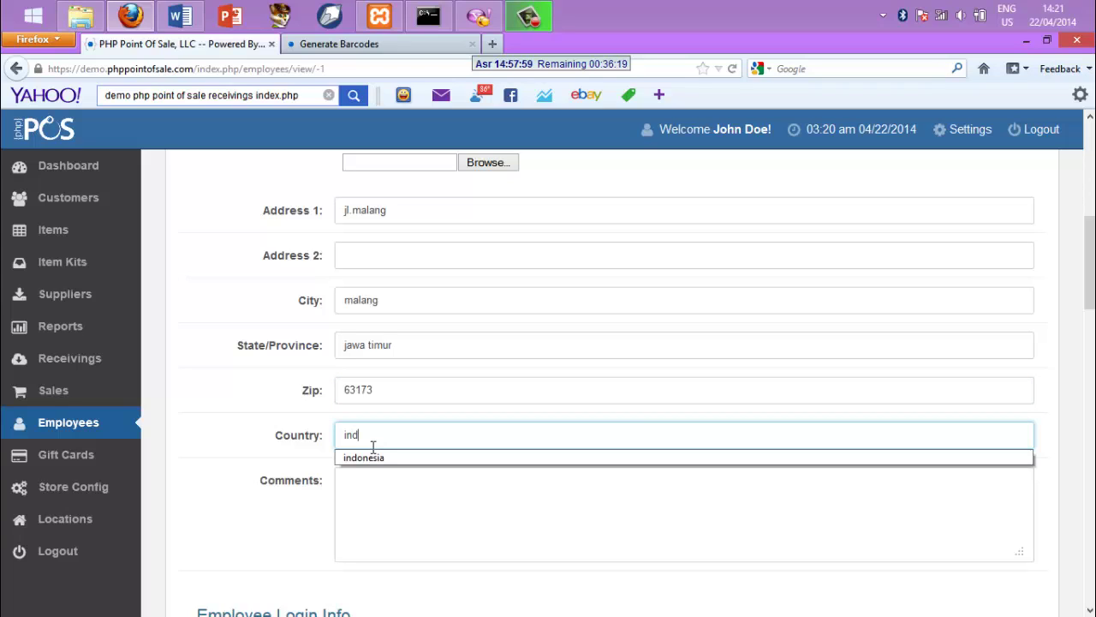
pyautogui.write('onesia')
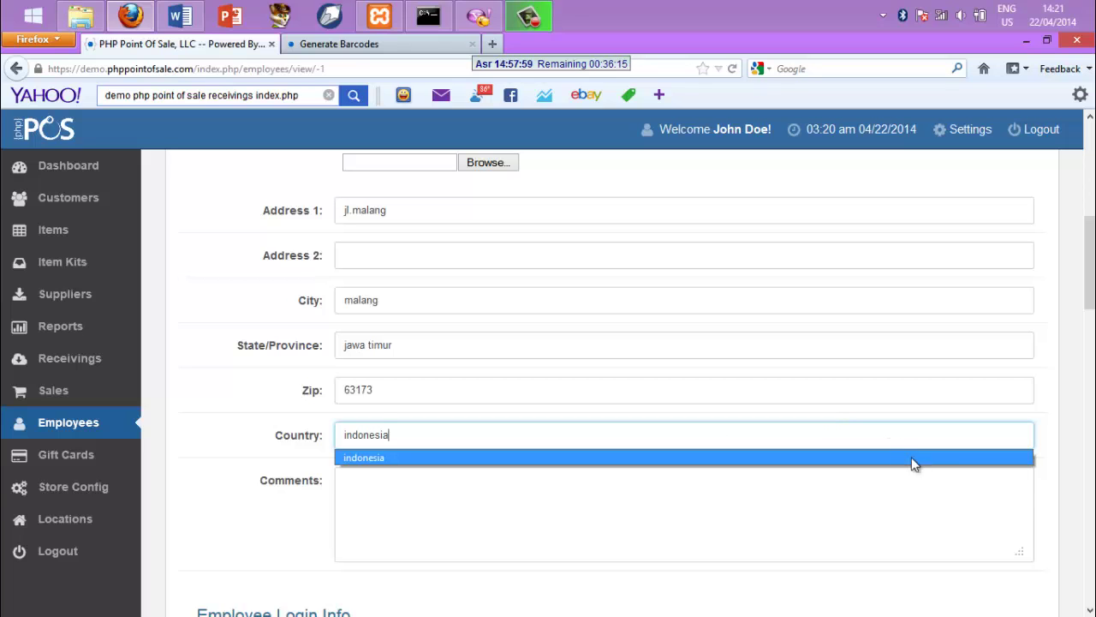
pyautogui.scroll(-5, 818, 443)
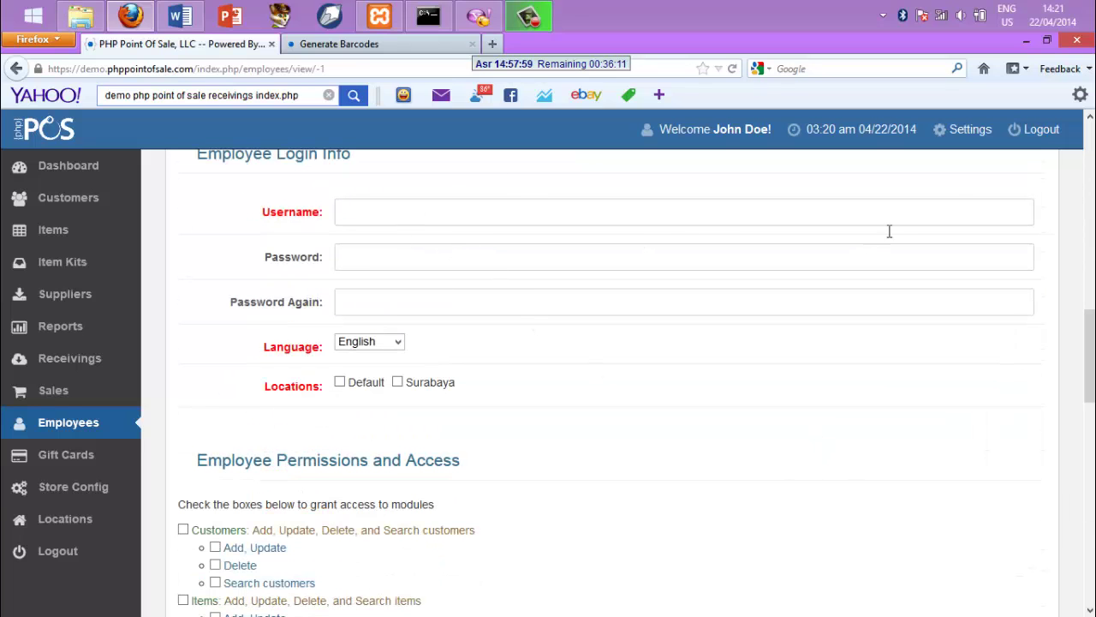
# Enter the employee's login username, password and password confirmation
pyautogui.click(1091, 116)
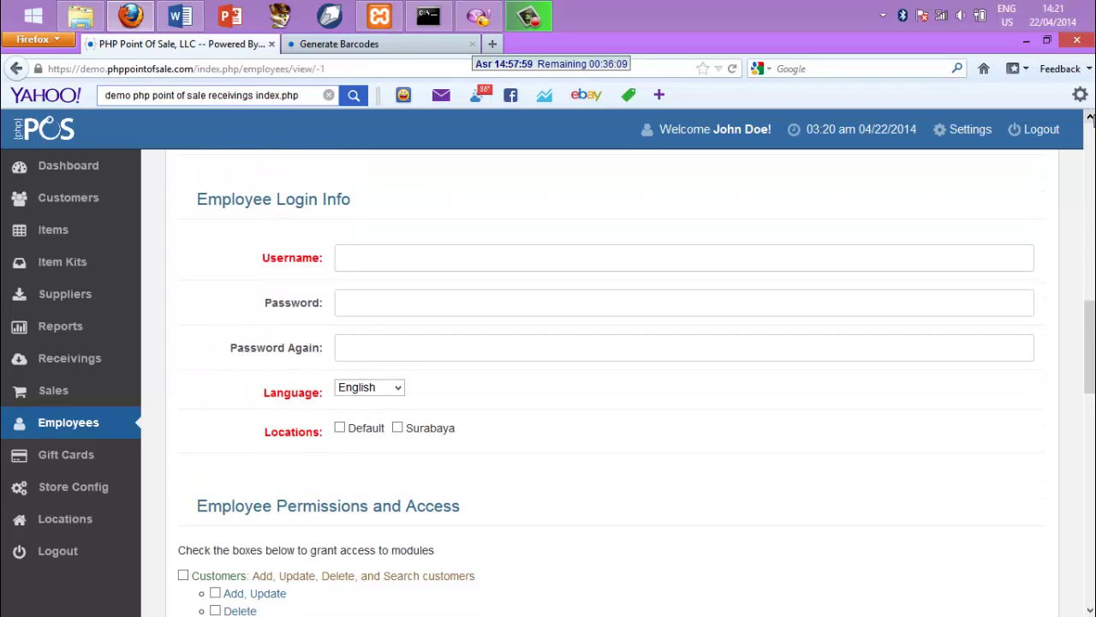
pyautogui.click(1091, 116)
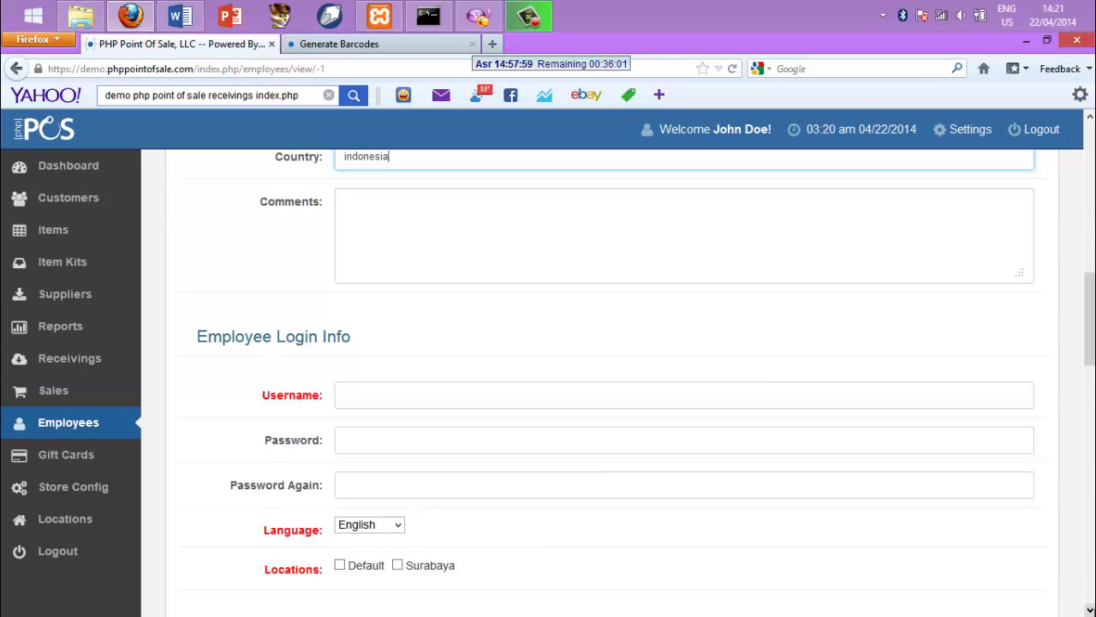
pyautogui.moveTo(1094, 615)
pyautogui.scroll(-2, 600, 385)
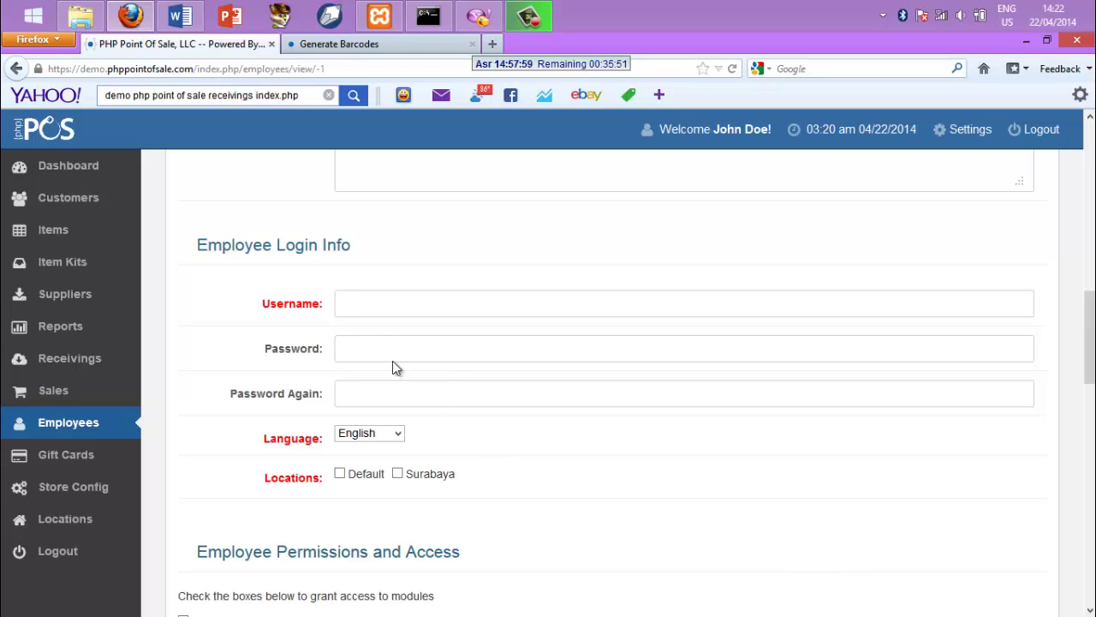
pyautogui.click(376, 302)
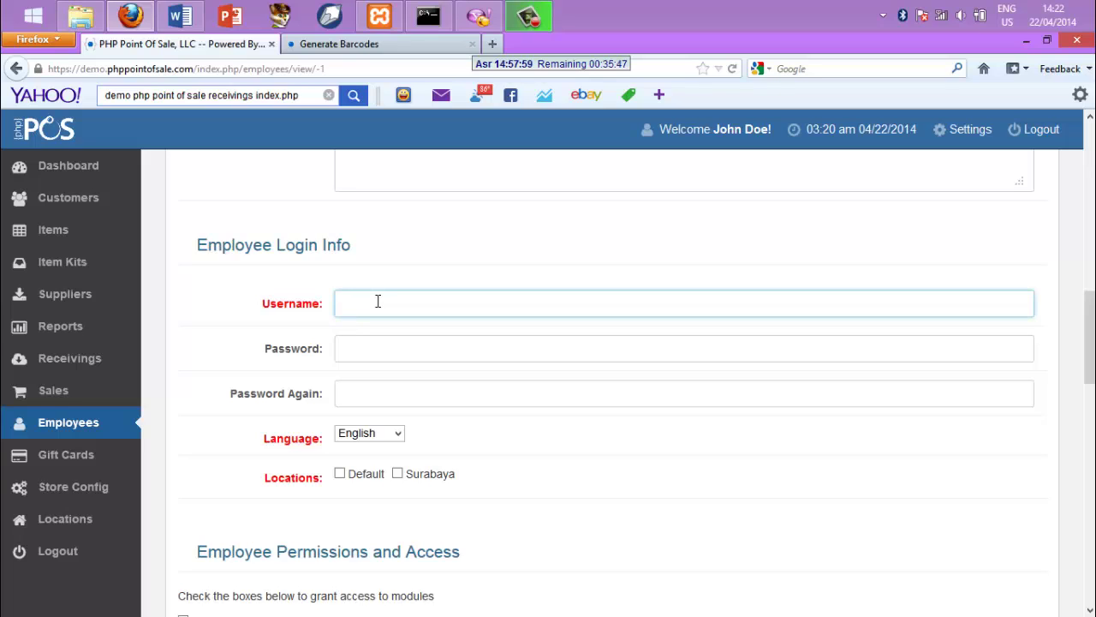
pyautogui.click(365, 345)
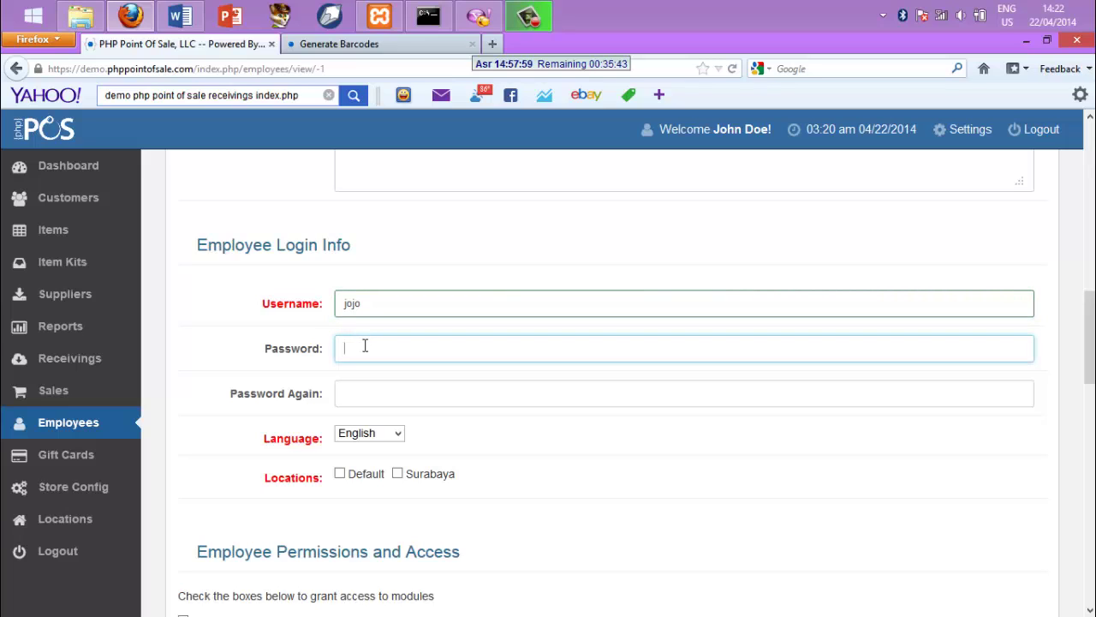
pyautogui.click(371, 391)
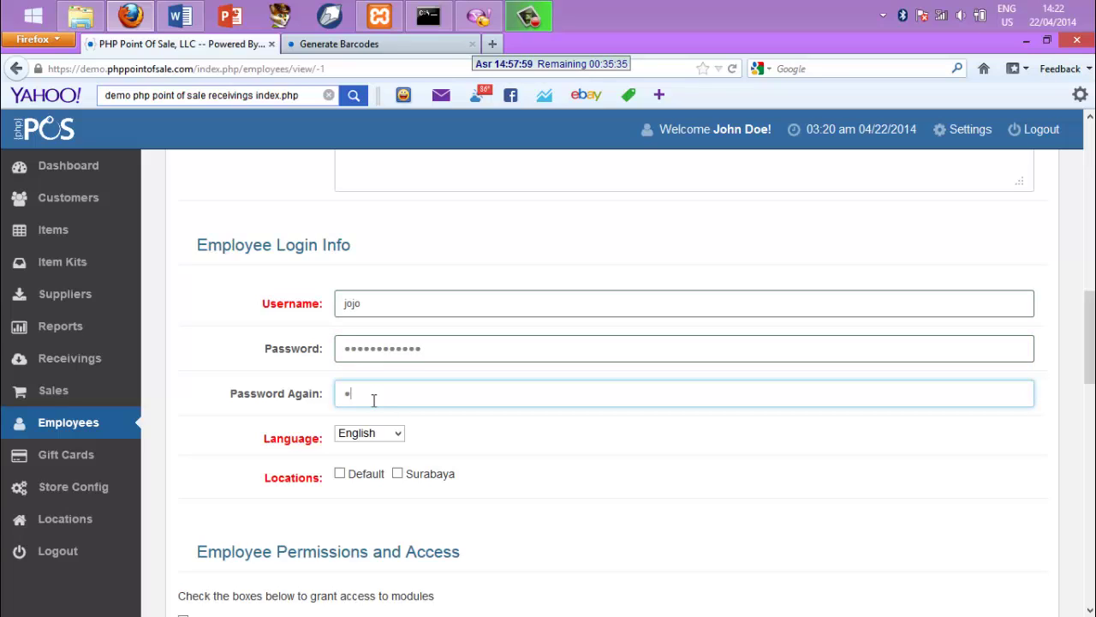
# Set the employee's language to Indonesia and grant access to the Default location
pyautogui.click(396, 434)
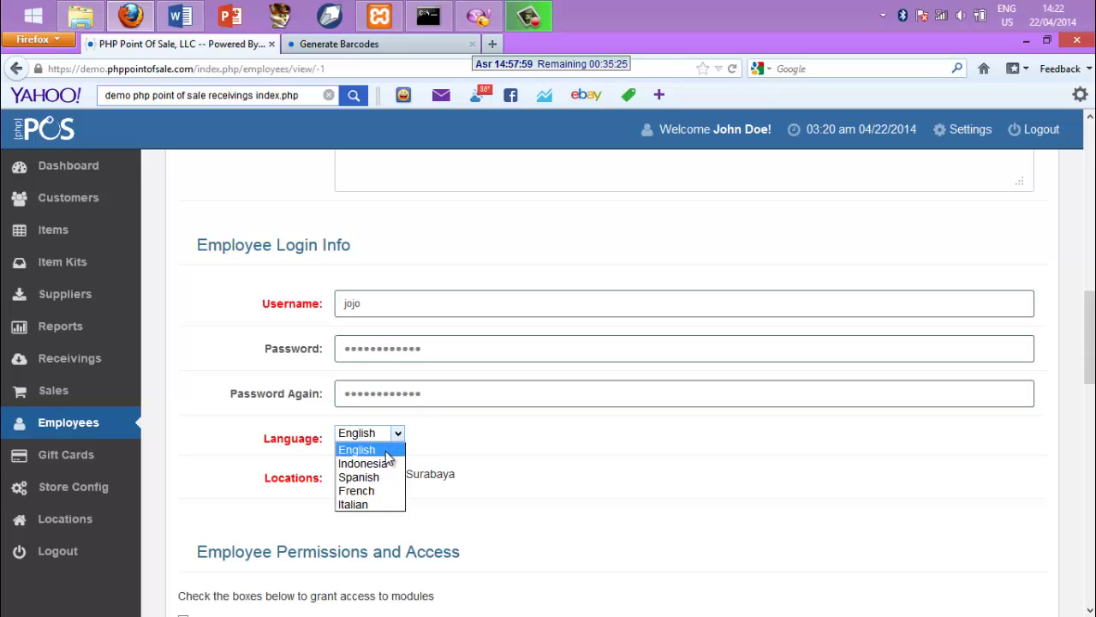
pyautogui.click(382, 464)
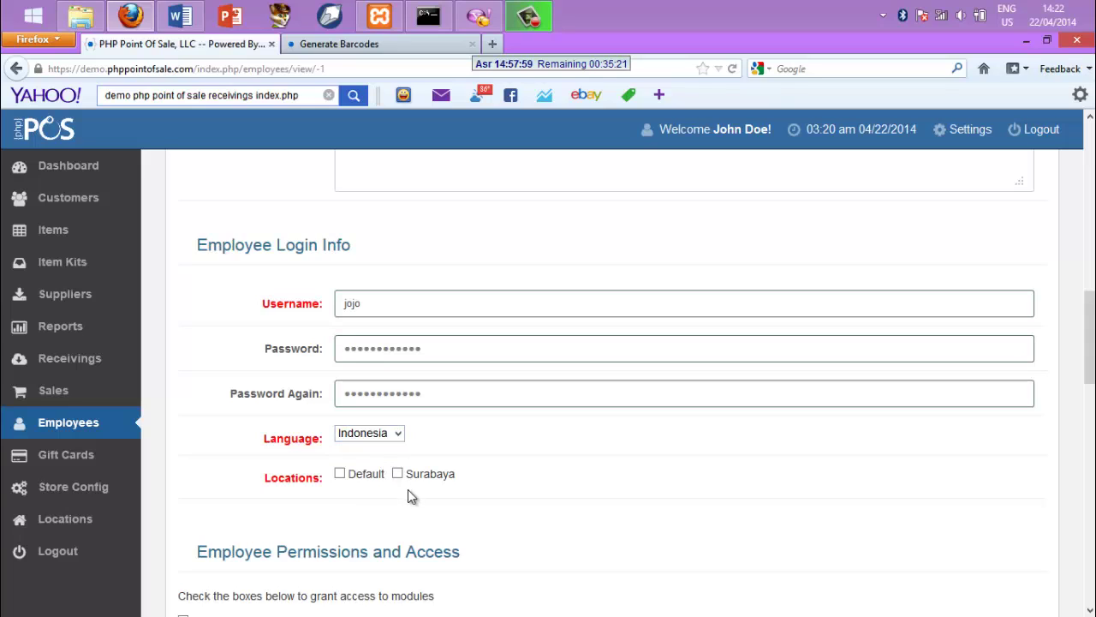
pyautogui.click(340, 473)
pyautogui.click(1089, 610)
pyautogui.scroll(-5, 1089, 609)
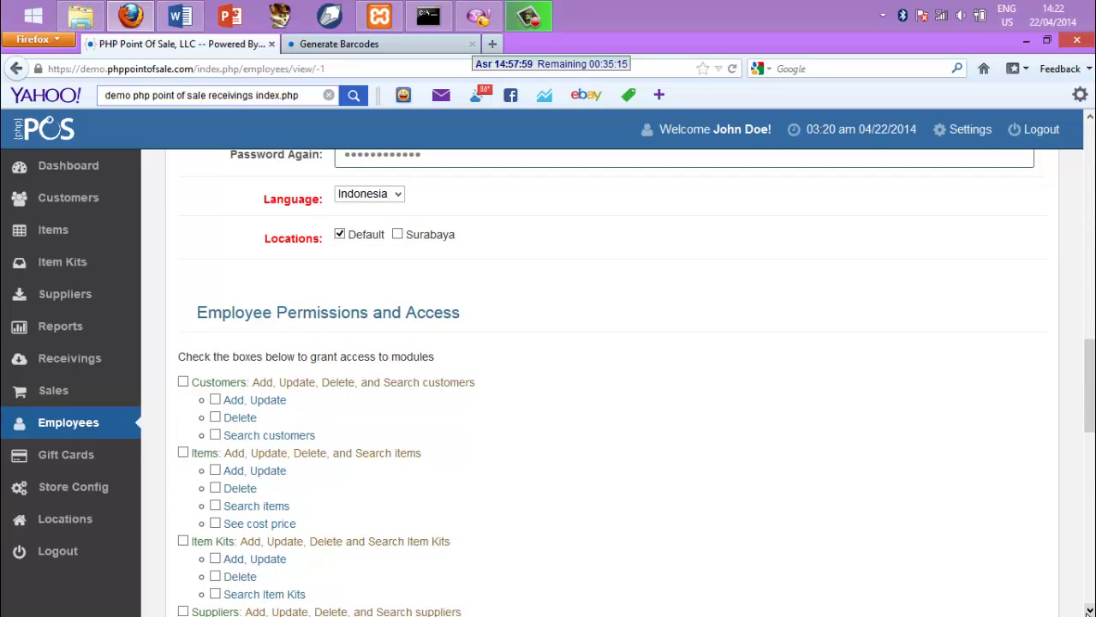
pyautogui.scroll(-1, 1089, 610)
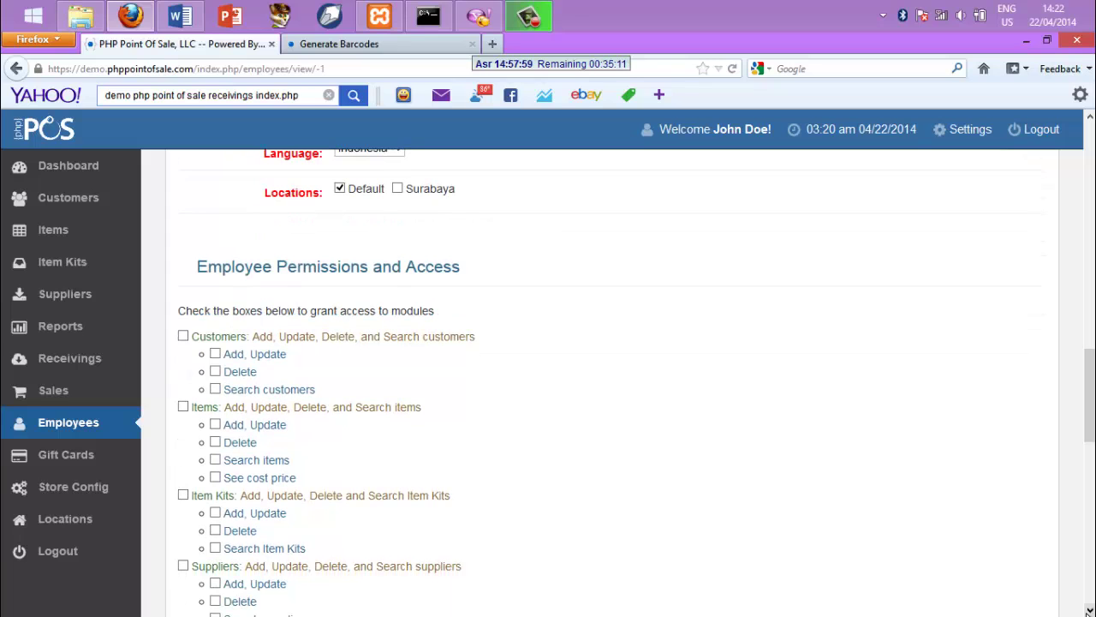
pyautogui.scroll(-1, 1089, 609)
pyautogui.scroll(-1, 1088, 609)
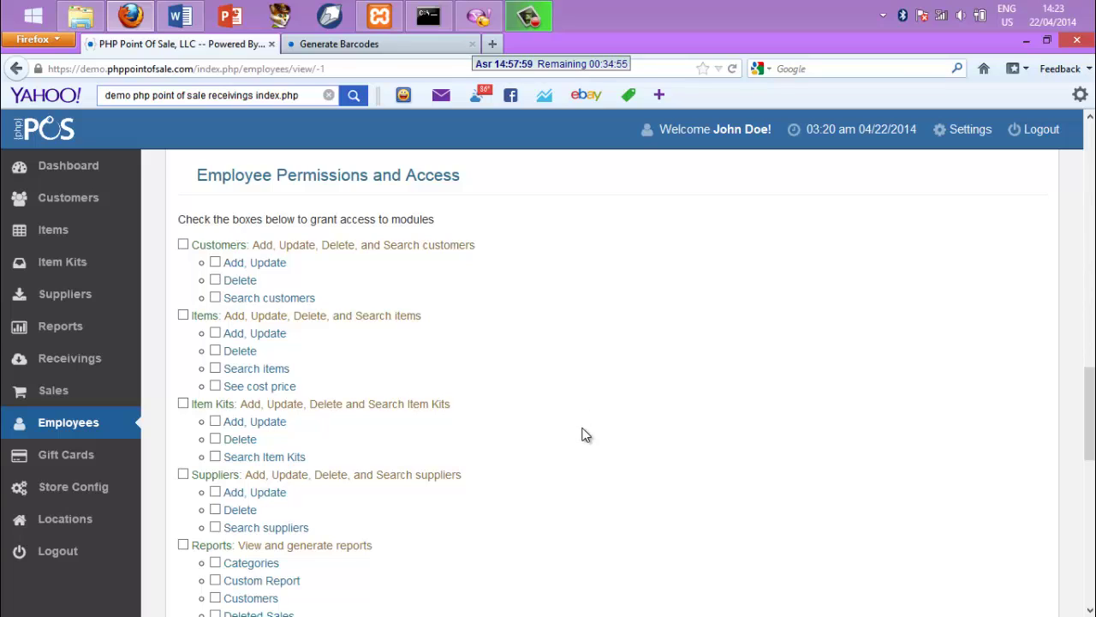
# Grant Customers, Items, Item Kits, Suppliers and Reports permissions
pyautogui.click(184, 245)
pyautogui.click(184, 315)
pyautogui.click(183, 404)
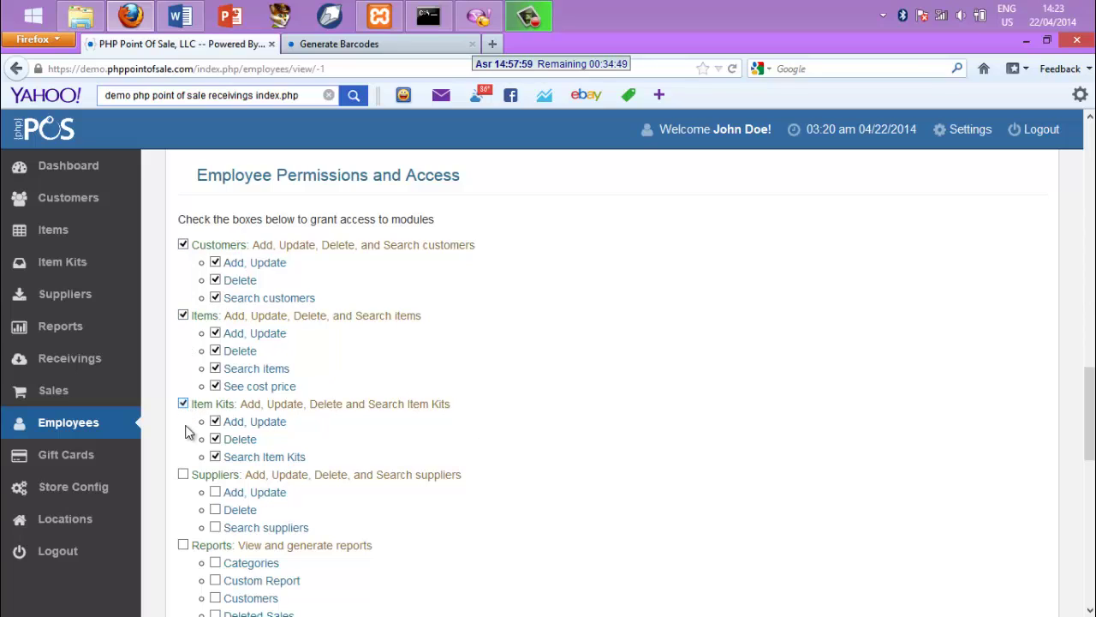
pyautogui.click(184, 475)
pyautogui.click(183, 545)
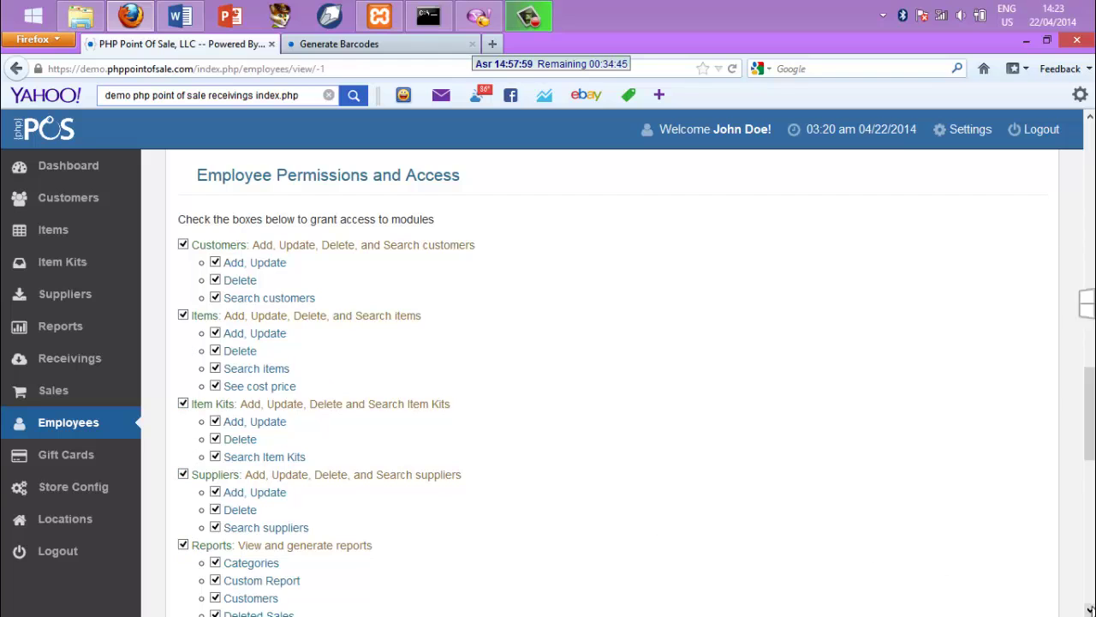
pyautogui.click(1089, 608)
pyautogui.scroll(-10, 1090, 609)
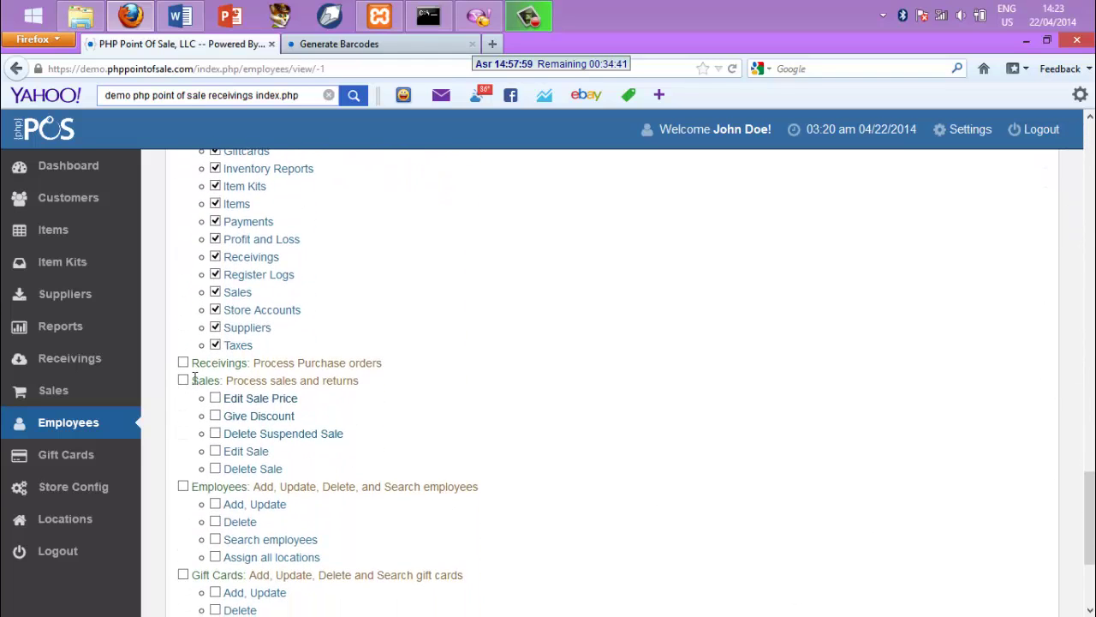
# Grant Receivings, Sales, Employees, Gift Cards, Store Config and Locations permissions
pyautogui.click(184, 363)
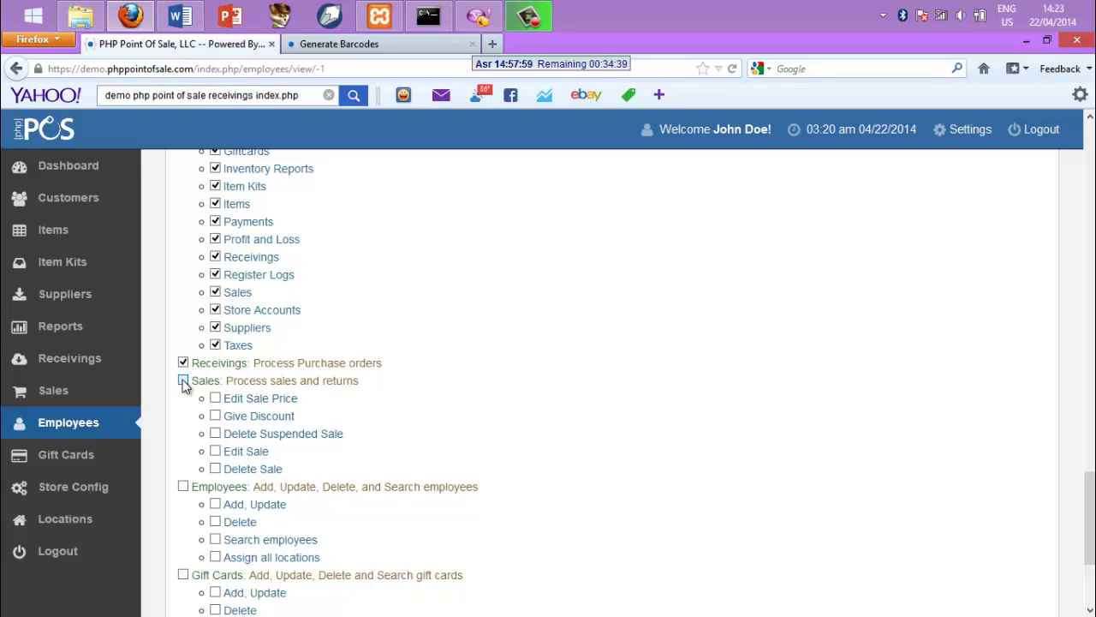
pyautogui.click(183, 380)
pyautogui.click(183, 486)
pyautogui.click(182, 575)
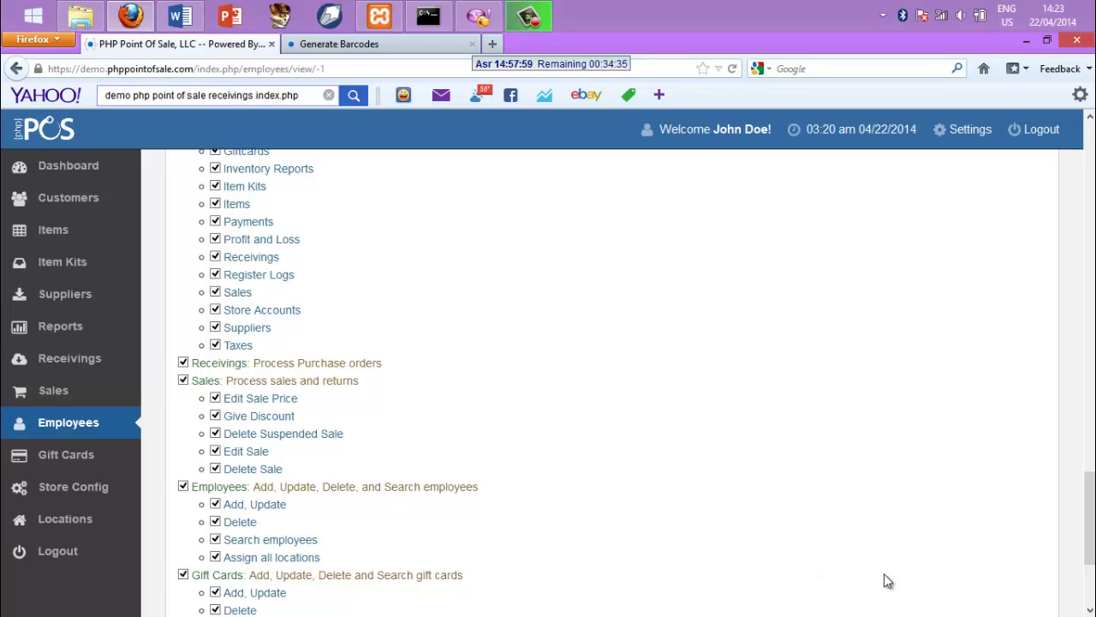
pyautogui.click(1089, 610)
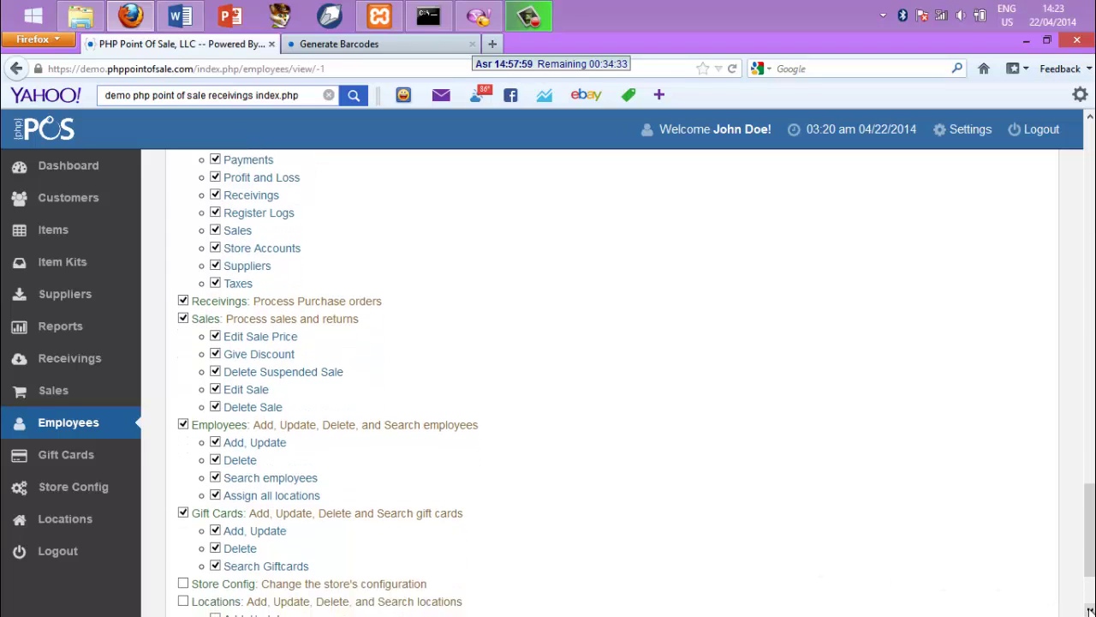
pyautogui.click(1089, 610)
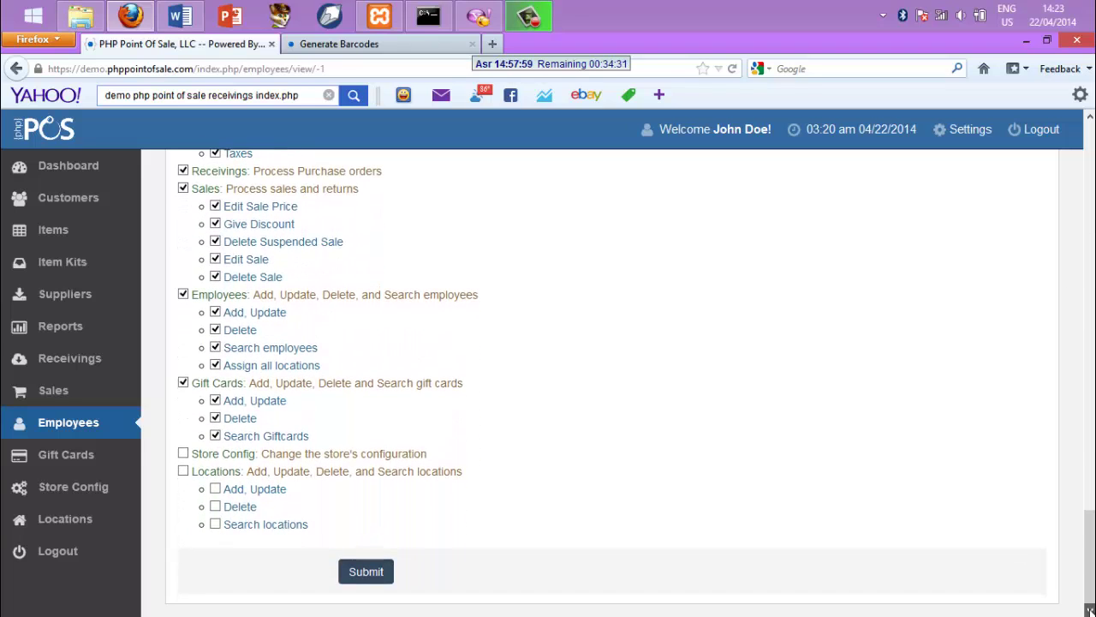
pyautogui.click(183, 453)
pyautogui.click(182, 471)
# Submit the employee, lengthen the username past the five-character minimum, and resubmit
pyautogui.click(366, 572)
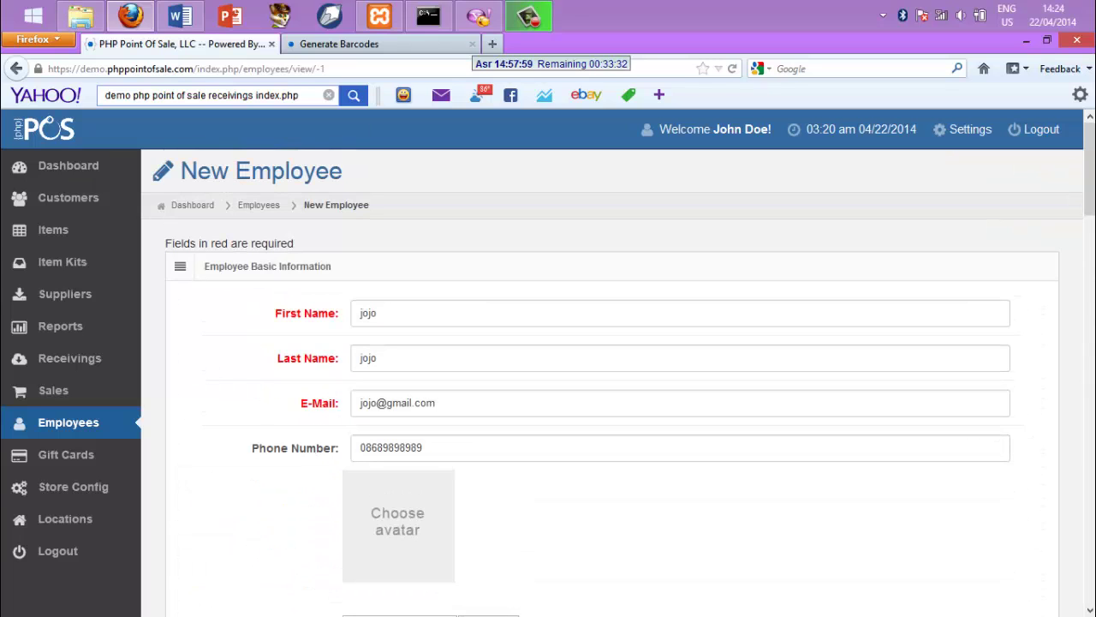
pyautogui.scroll(-10, 1093, 371)
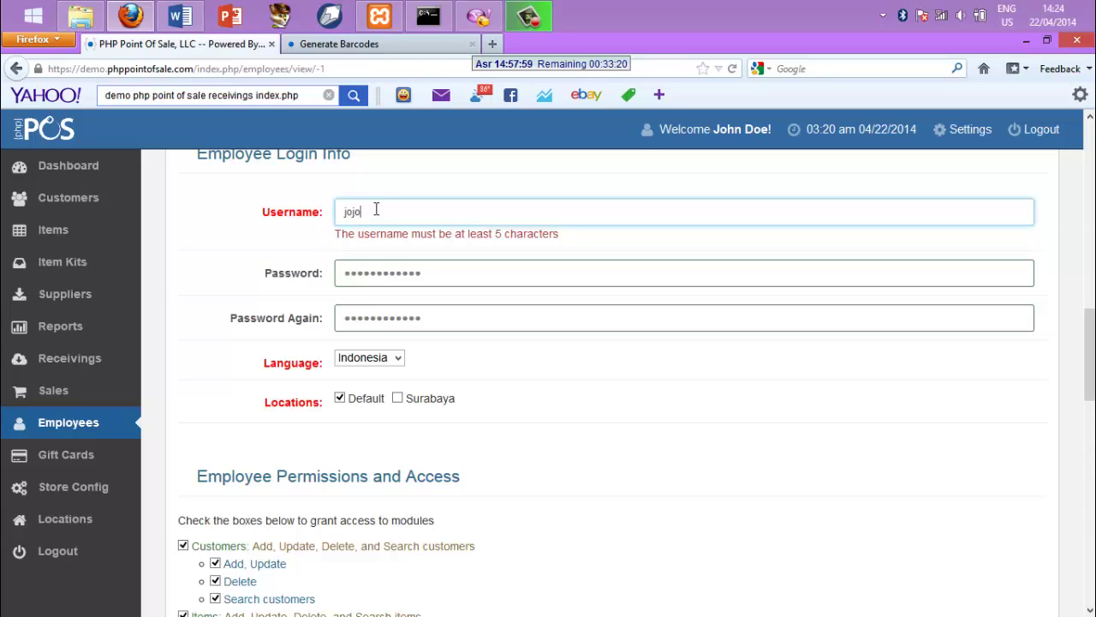
pyautogui.write('jojo')
pyautogui.scroll(-12, 739, 521)
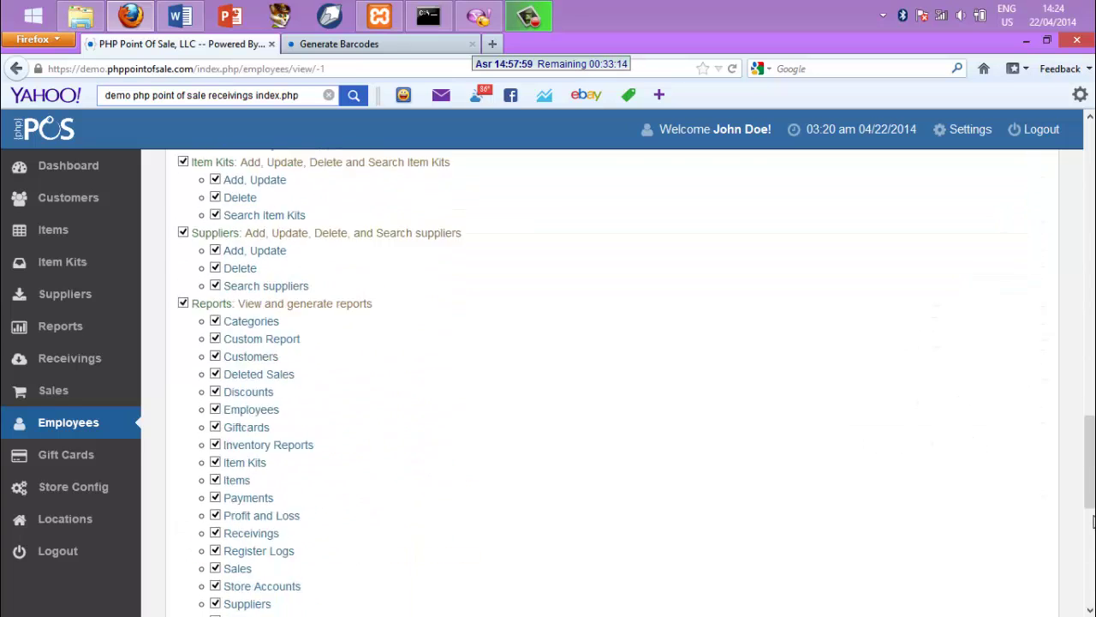
pyautogui.scroll(-2, 612, 381)
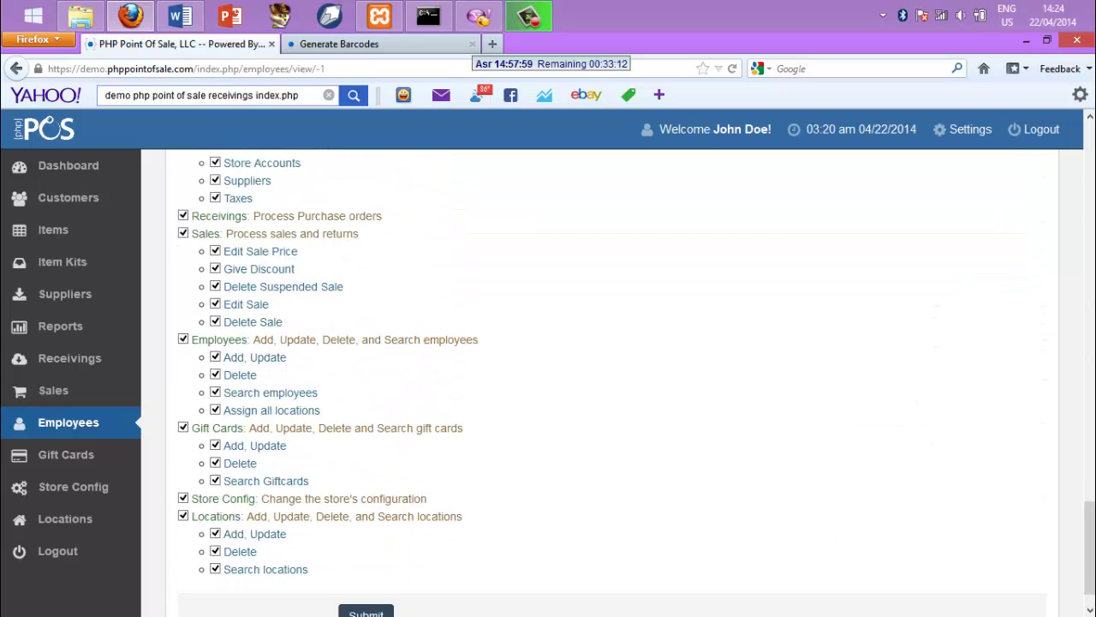
pyautogui.click(365, 582)
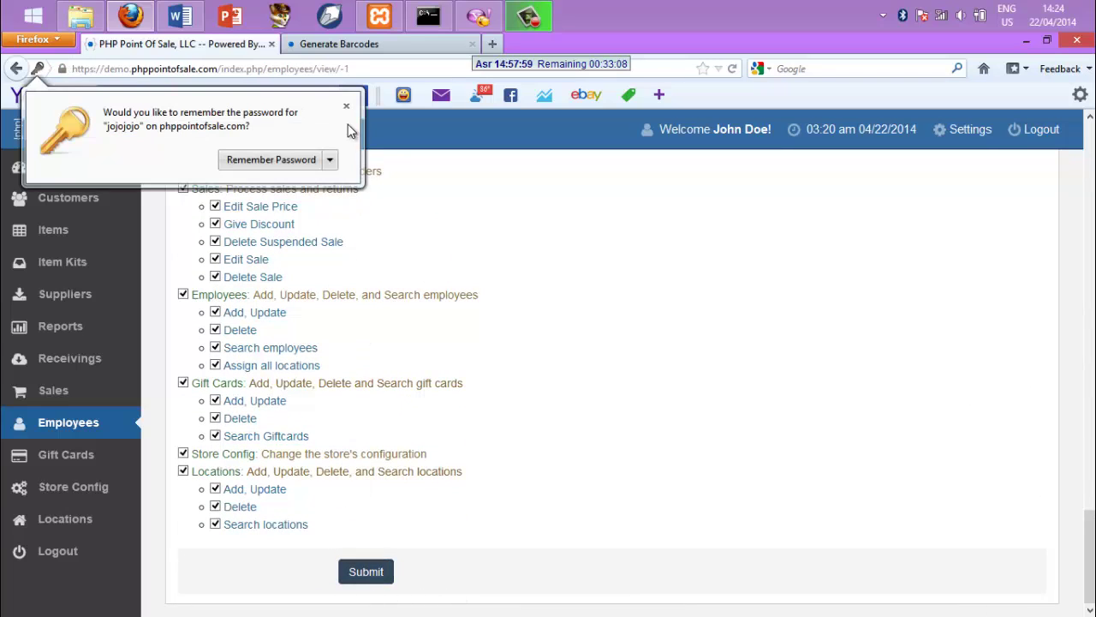
# Decline Firefox's offer to remember the password so the employee save completes
pyautogui.click(346, 106)
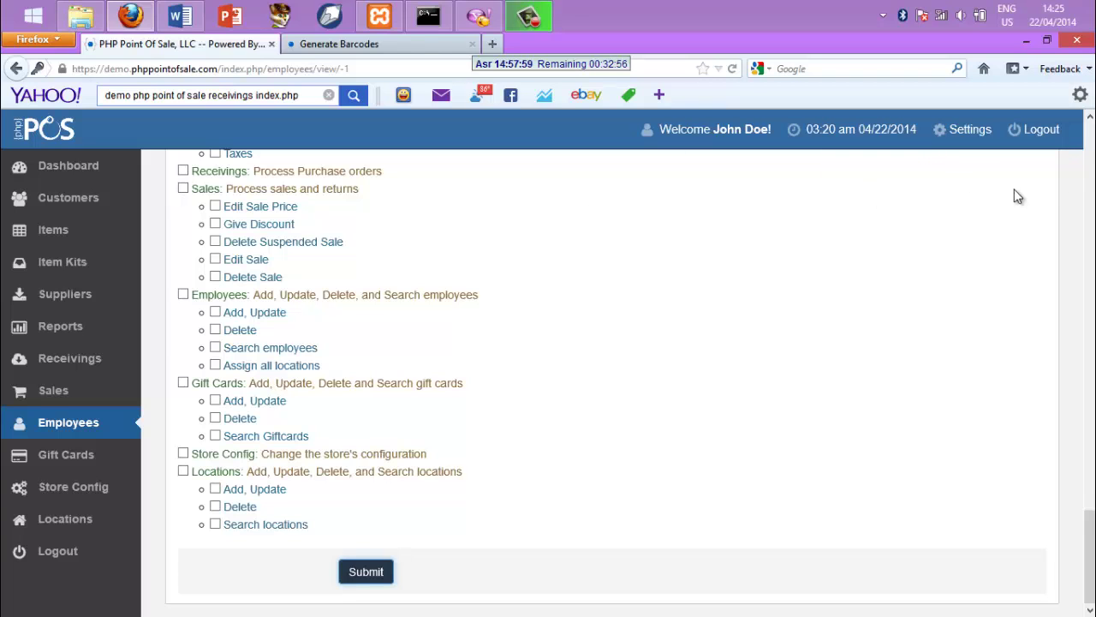
pyautogui.click(1091, 155)
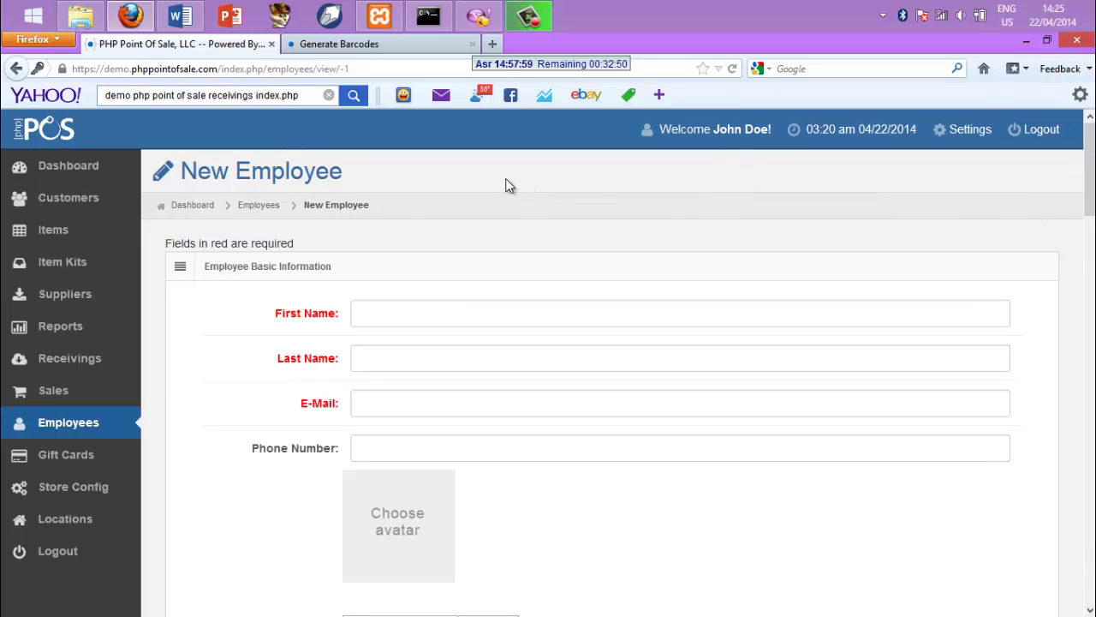
# Return to the Employees list via the breadcrumb
pyautogui.click(254, 206)
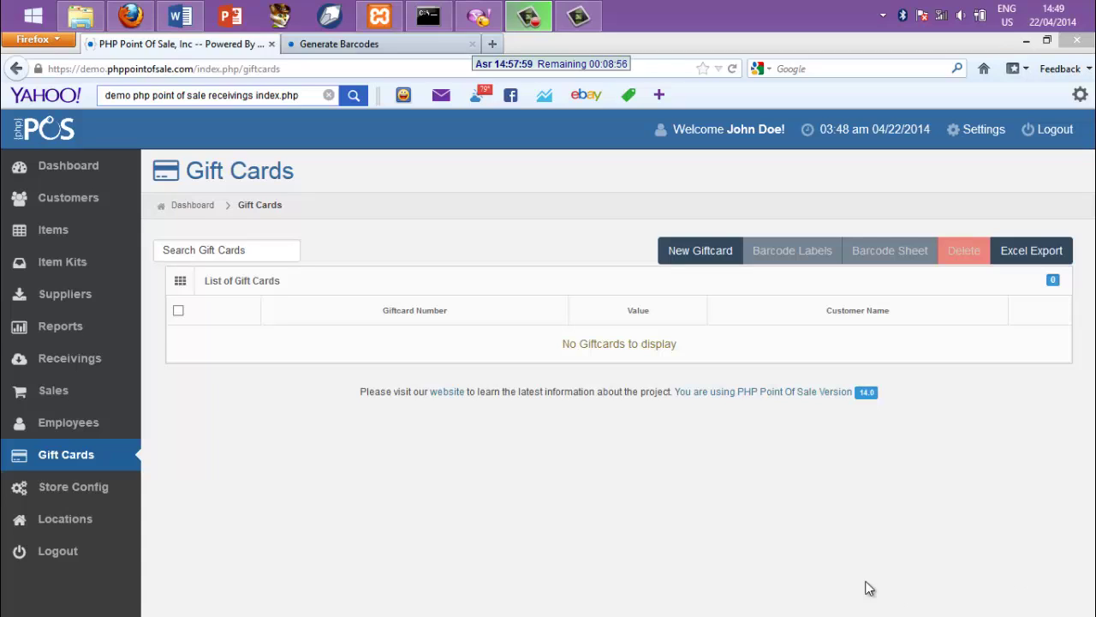
# Create gift card number 1 worth 234 for the first listed customer and save it
pyautogui.click(704, 257)
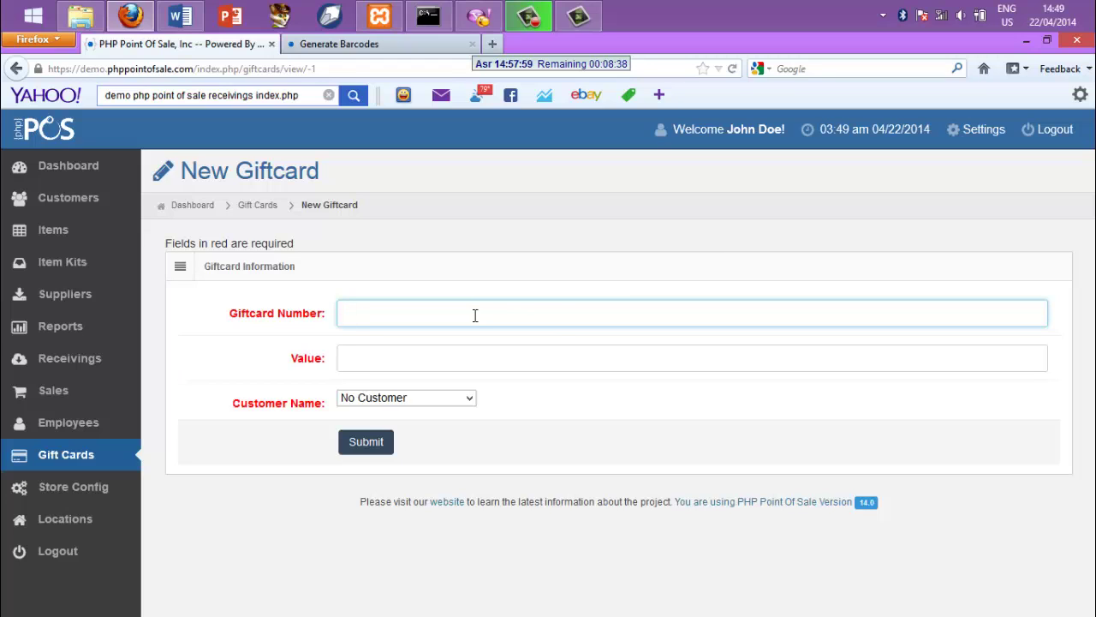
pyautogui.write('1')
pyautogui.click(445, 358)
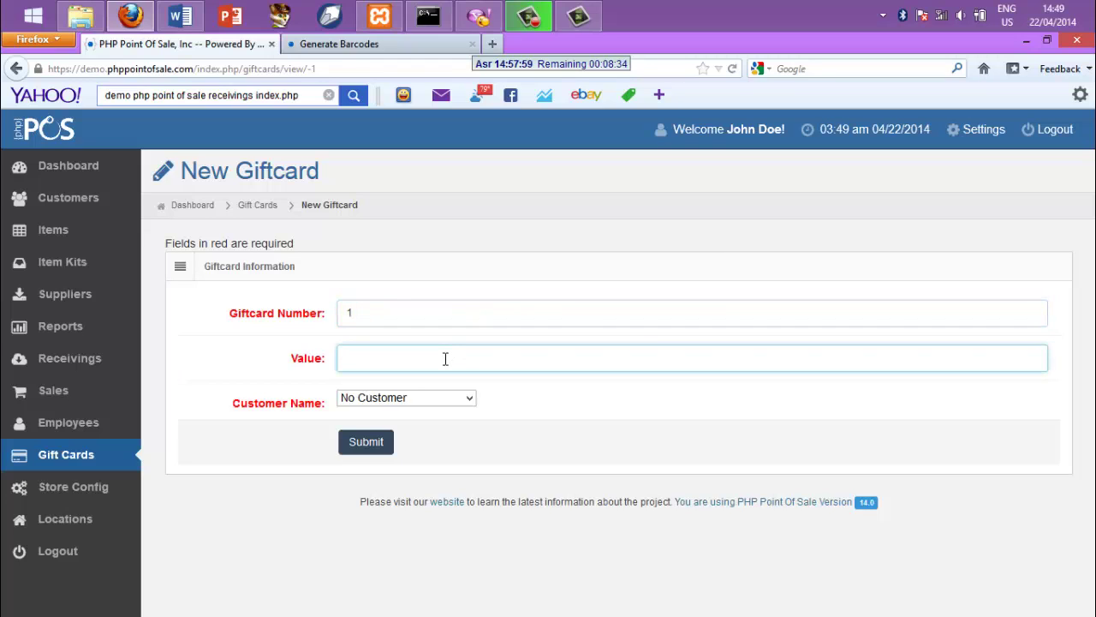
pyautogui.write('234')
pyautogui.click(443, 397)
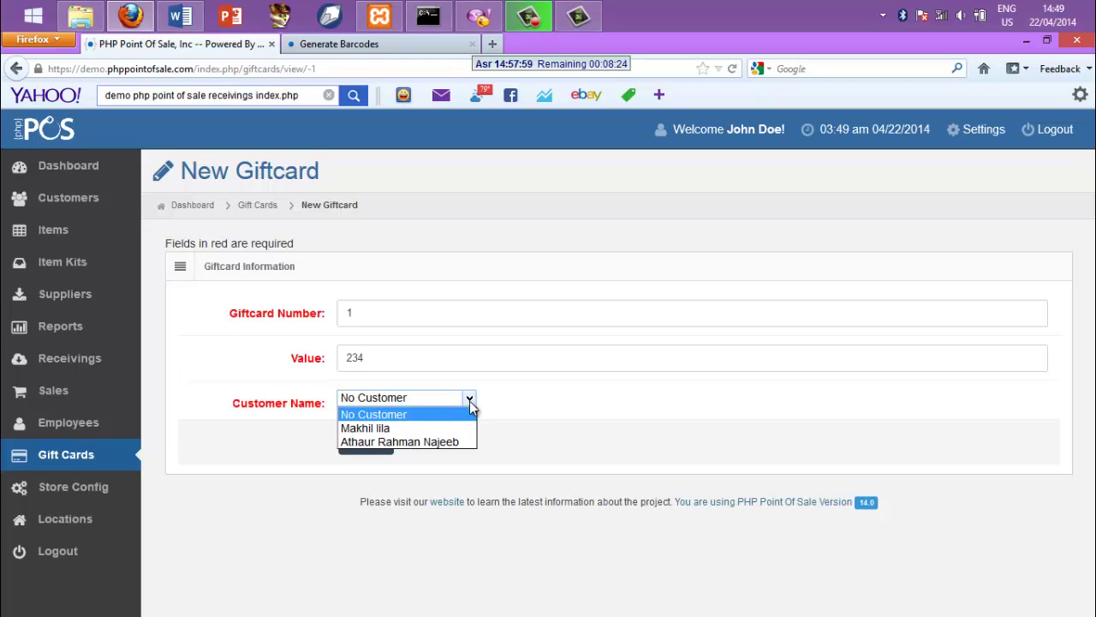
pyautogui.click(427, 431)
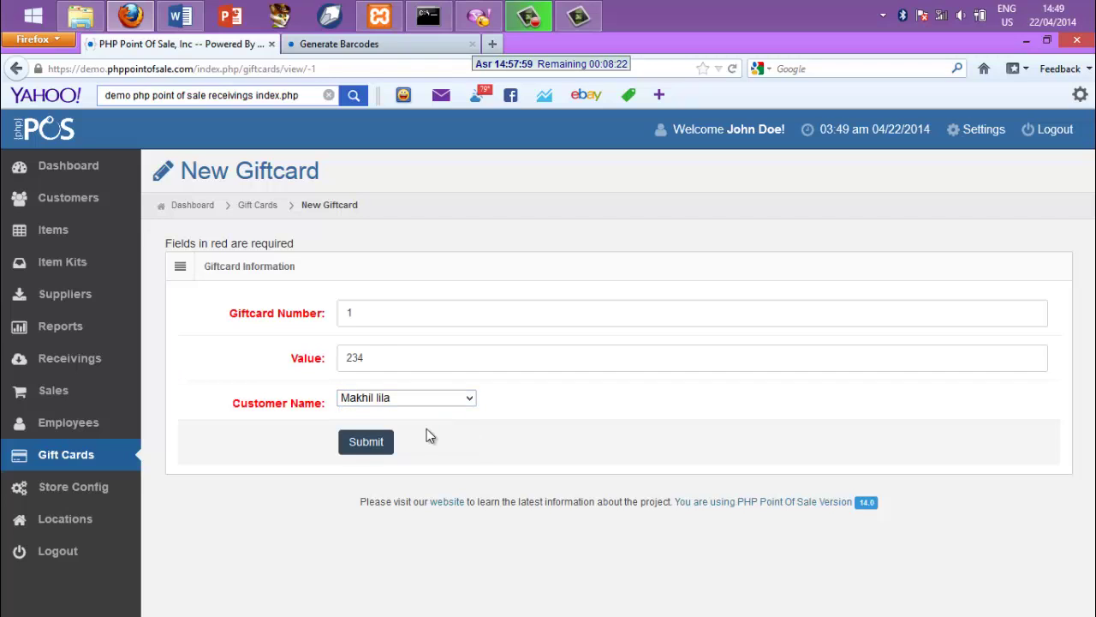
pyautogui.click(364, 447)
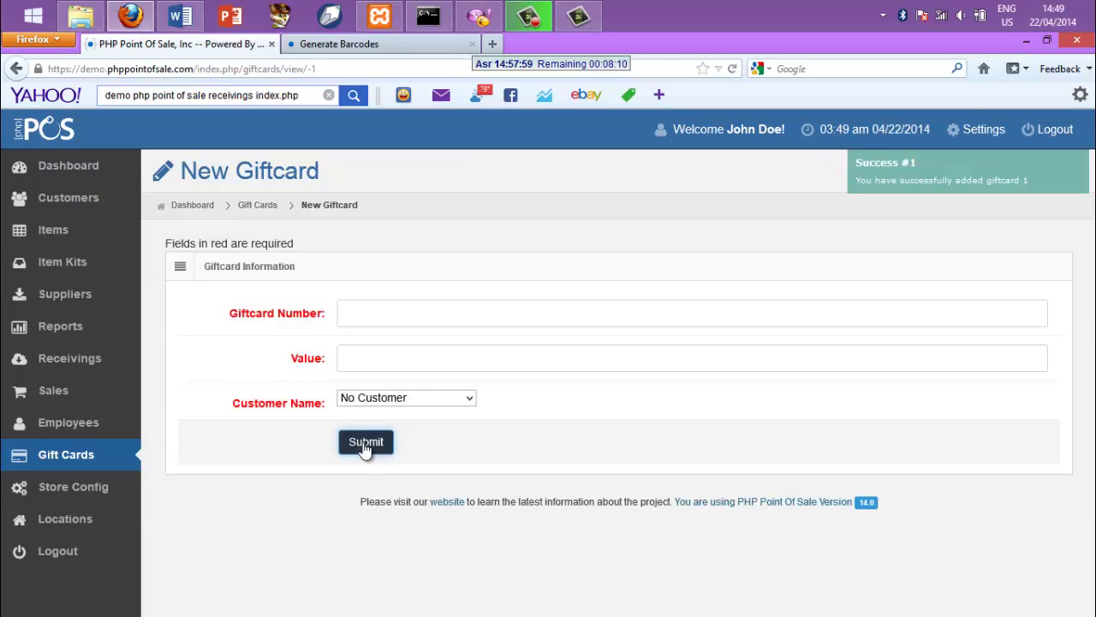
pyautogui.click(255, 223)
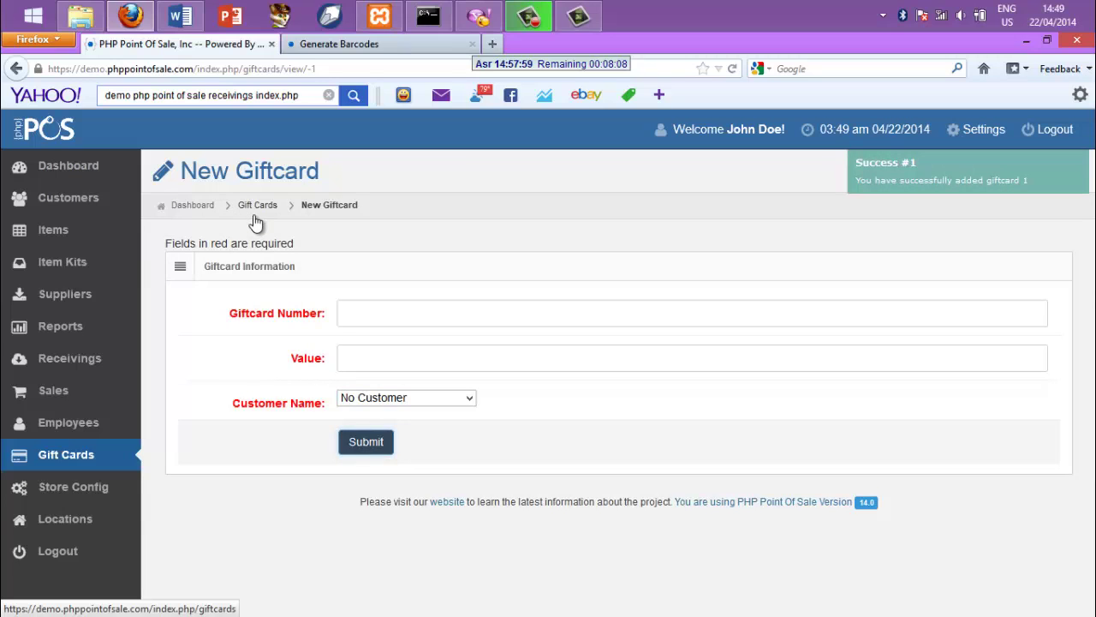